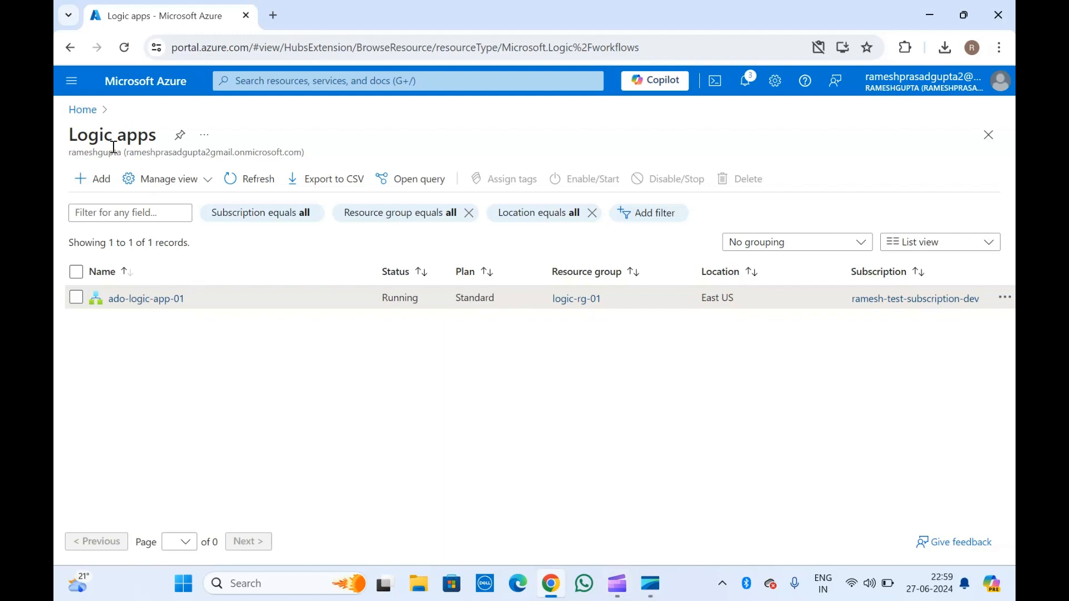
Open the Standard logic app ado-logic-app-01 from the Logic apps list.
left_click(159, 299)
Review ado-logic-app-01's overview and resource menu, then return to the Logic apps list.
left_click(264, 136)
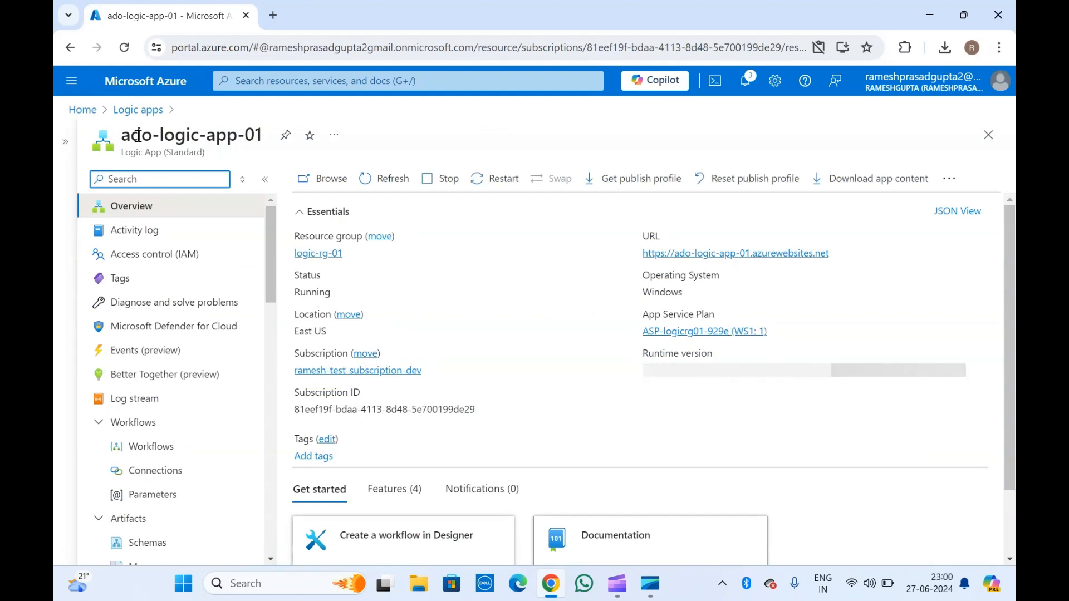
scroll(139, 467, "down", 3)
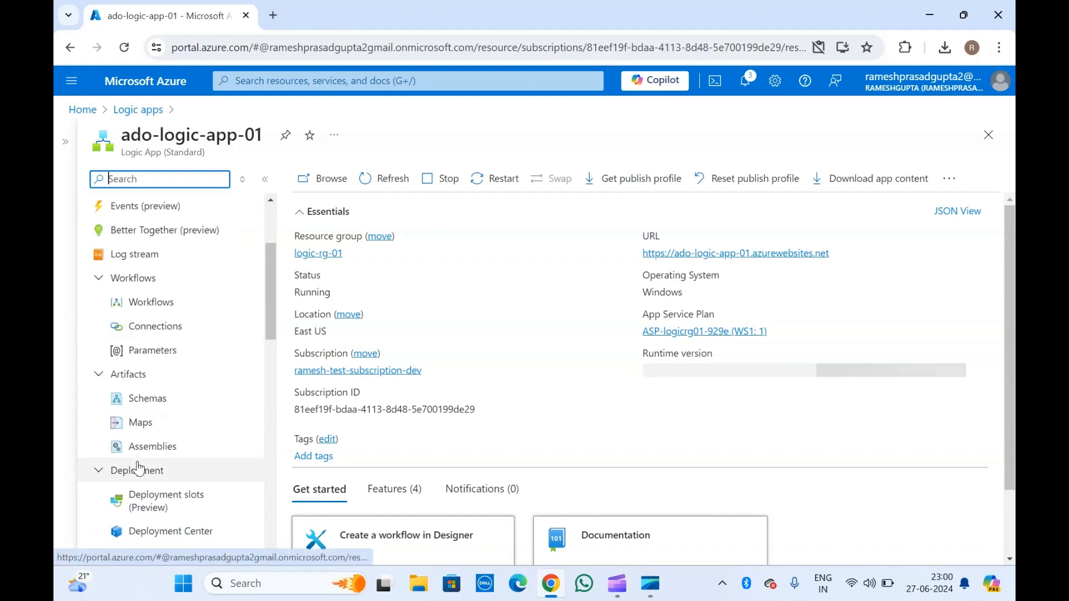
scroll(192, 480, "down", 6)
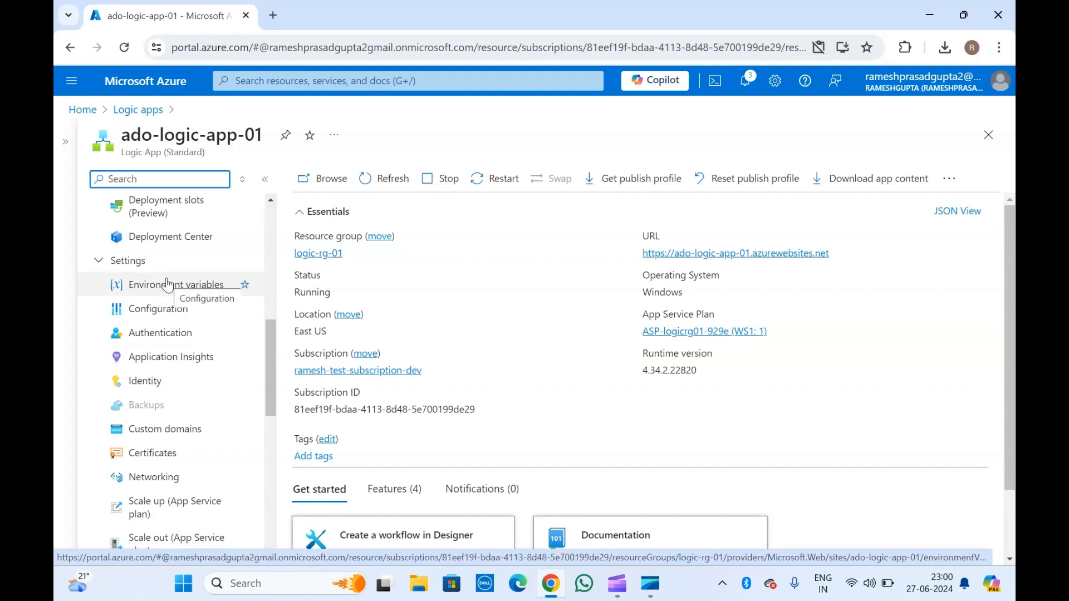
scroll(167, 284, "up", 8)
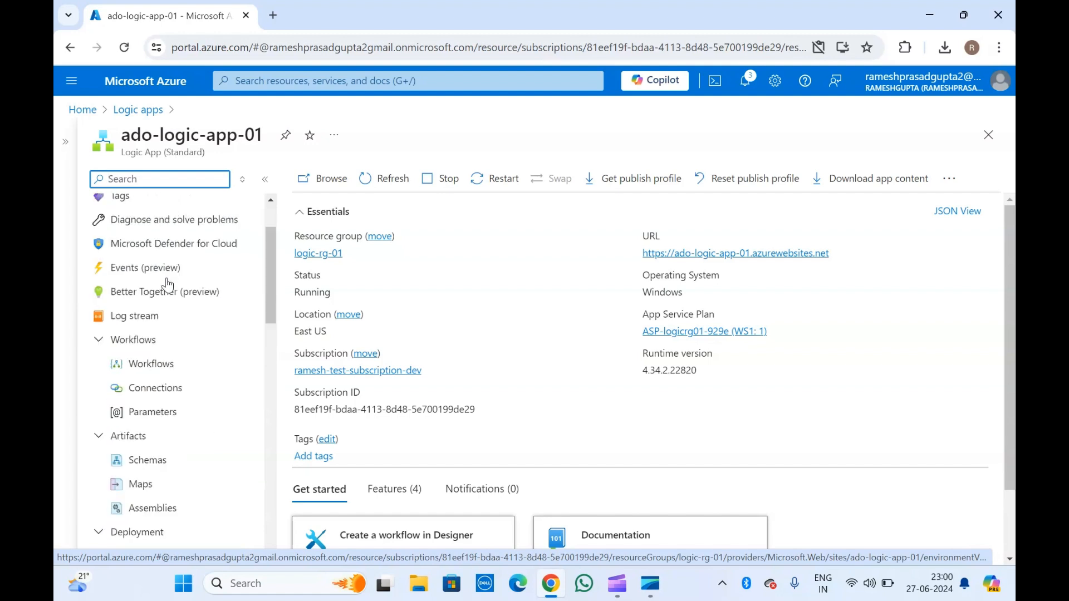
left_click(174, 136)
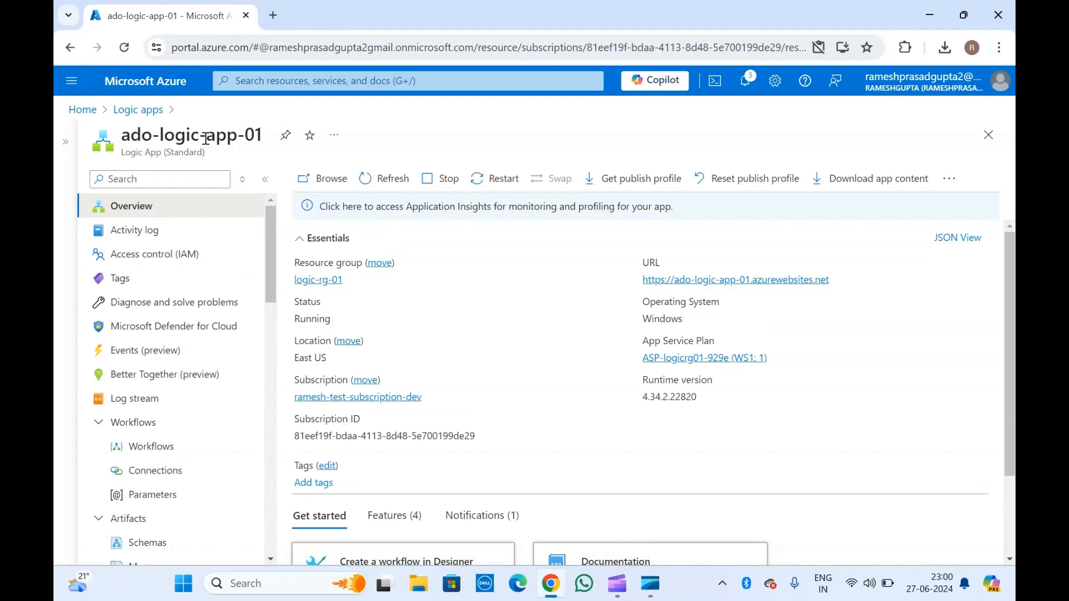
left_click(137, 111)
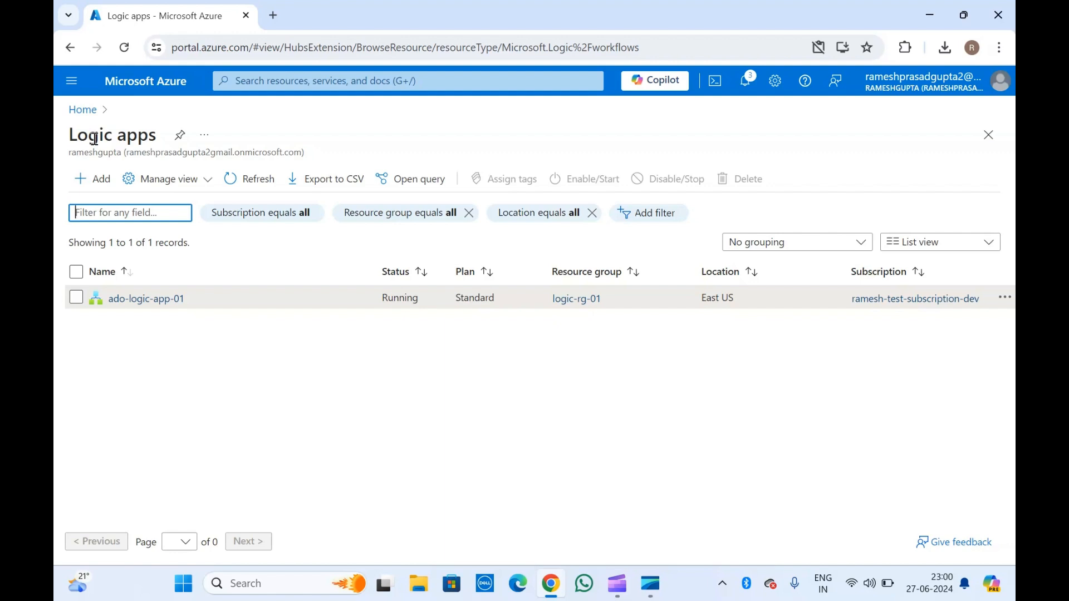
Reopen ado-logic-app-01, confirm its public site is running, and go to its Workflows page.
left_click(158, 299)
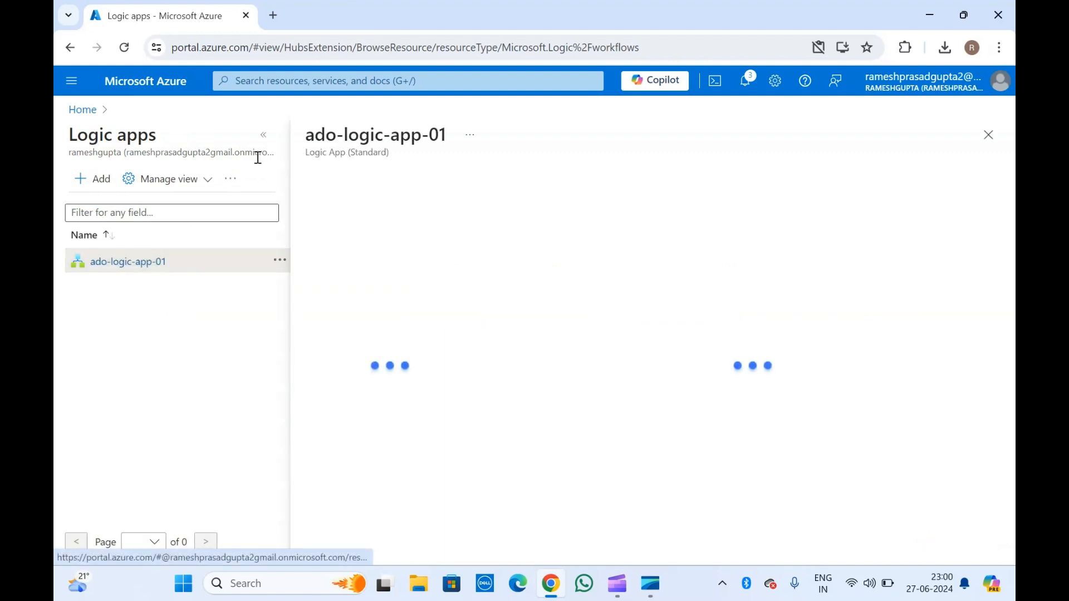
left_click(264, 136)
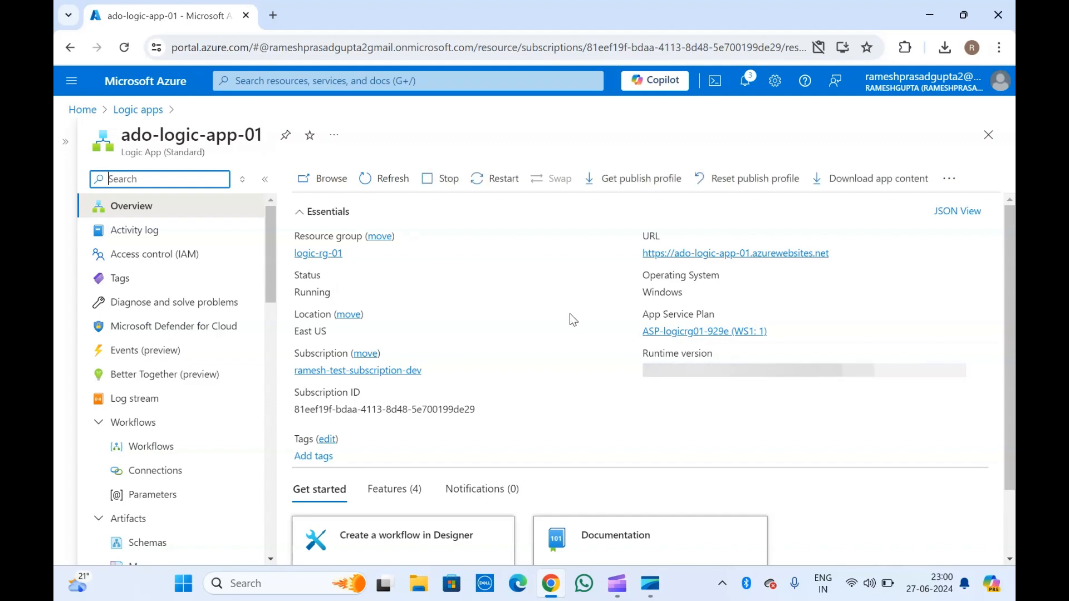
left_click(714, 254)
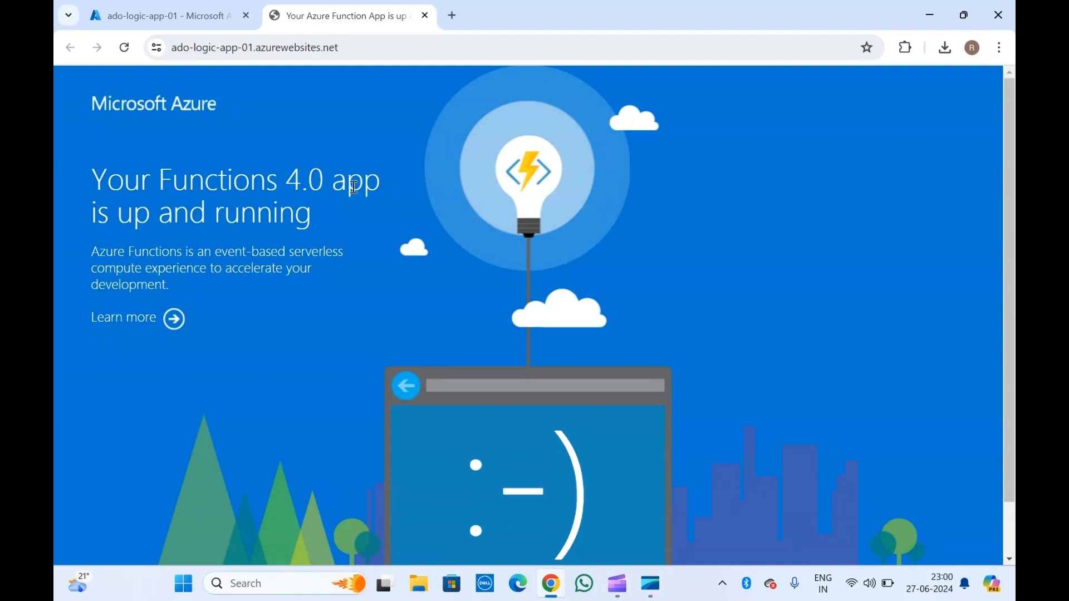
left_click(429, 18)
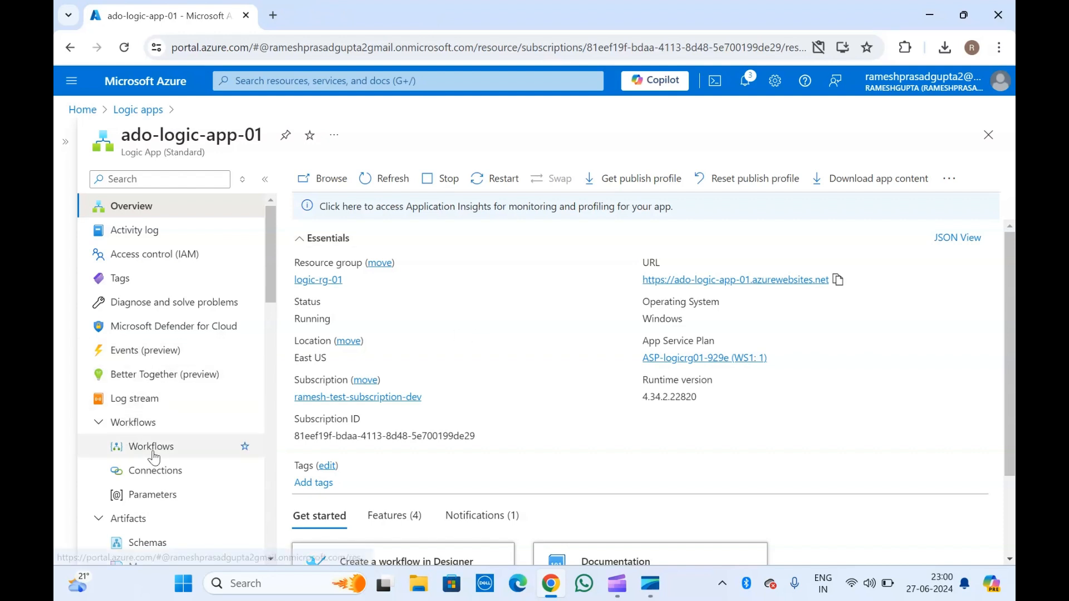
left_click(154, 453)
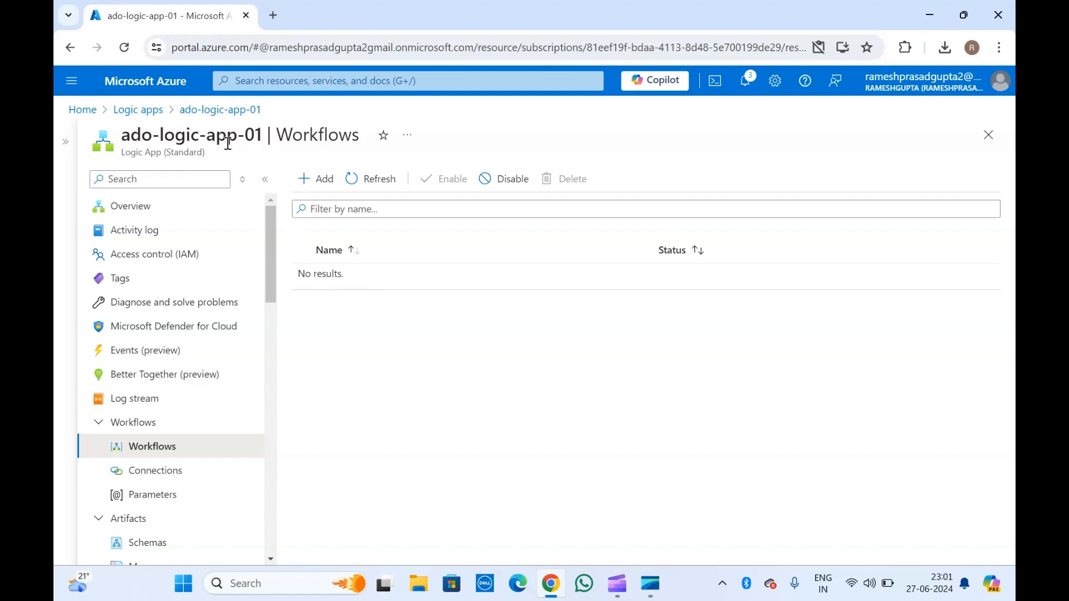
Start a new workflow in ado-logic-app-01, which has none yet.
left_click(316, 178)
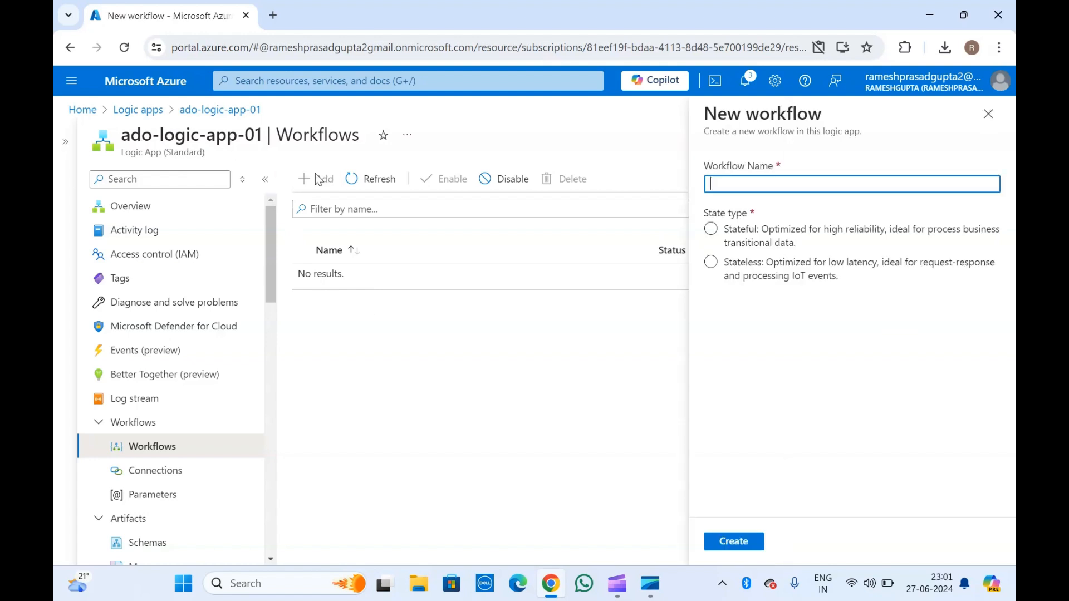
Create a Stateless workflow named 'workflow' and open its page.
left_click(733, 184)
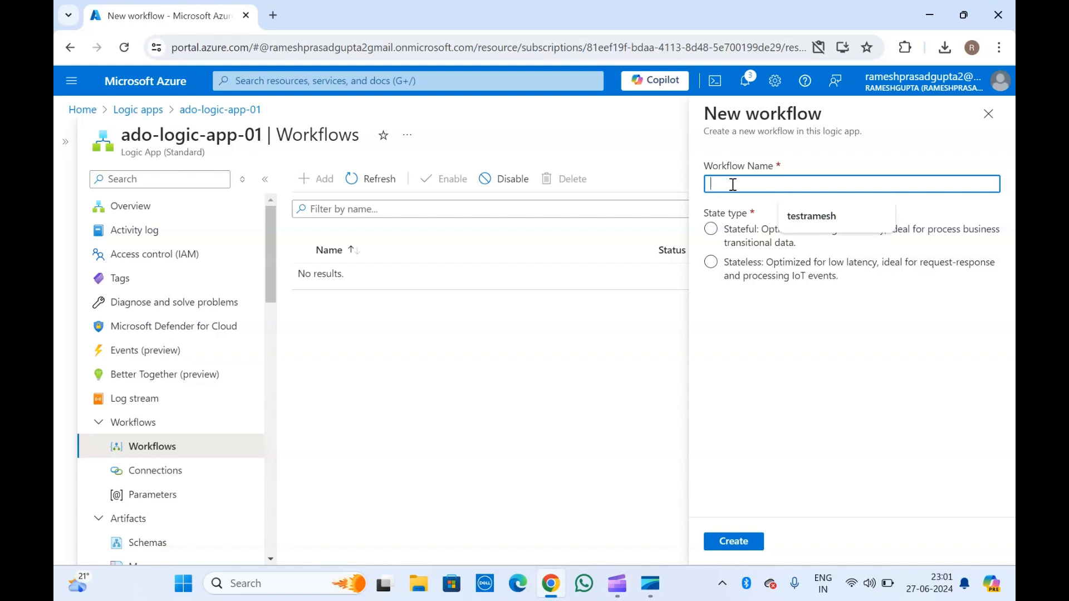
type("w")
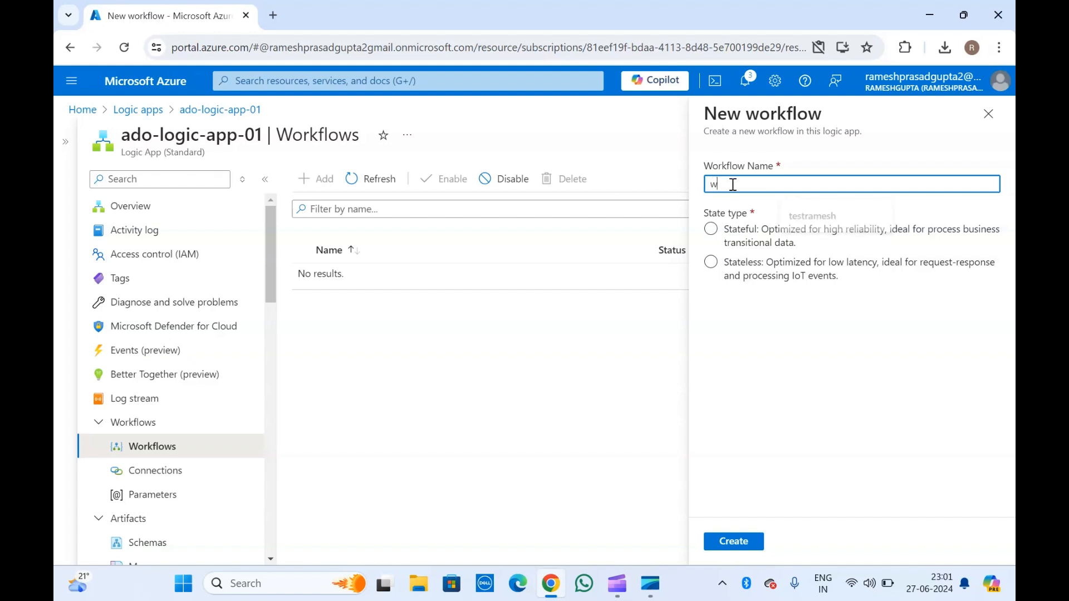
type("orkflow")
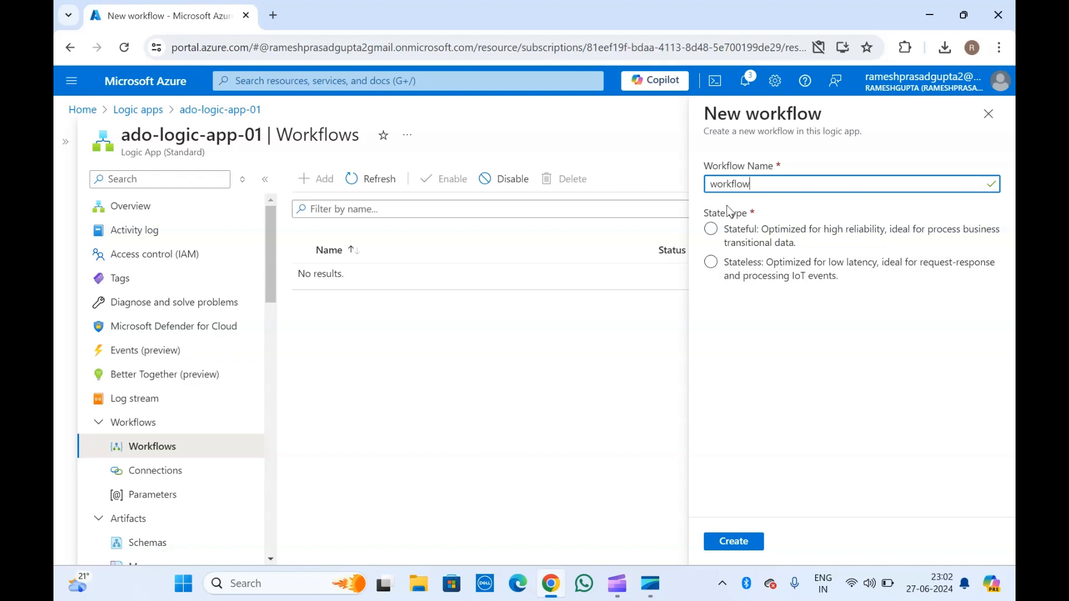
left_click(712, 230)
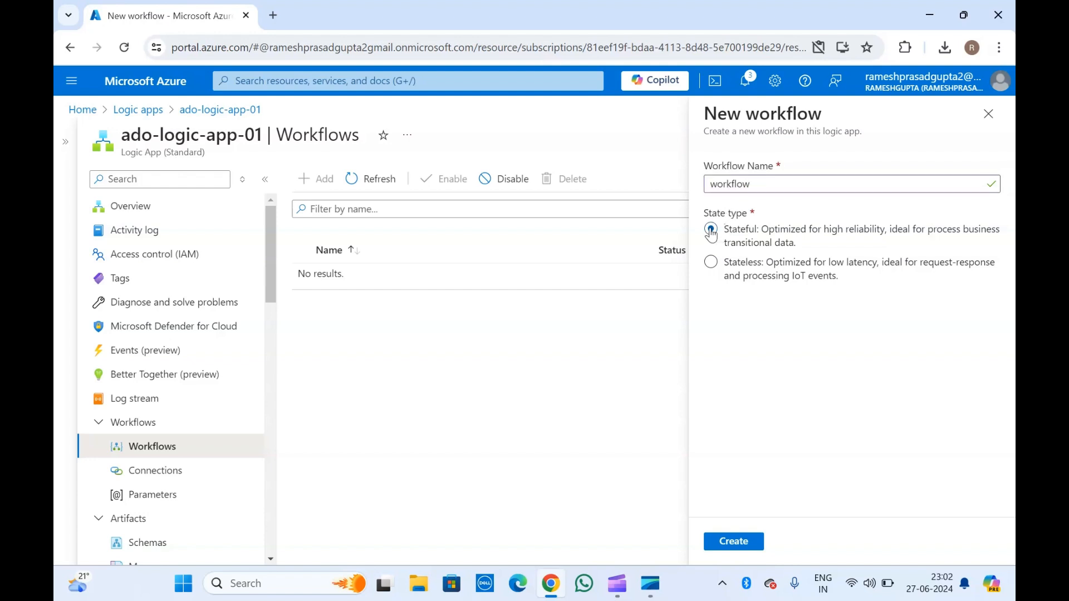
left_click(711, 263)
left_click(735, 542)
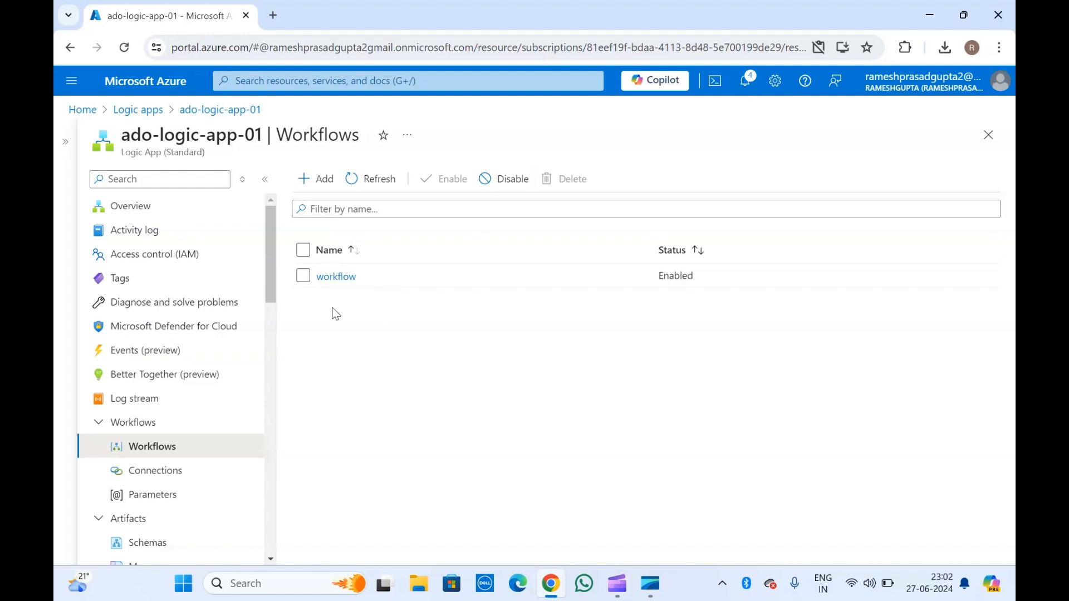
left_click(336, 277)
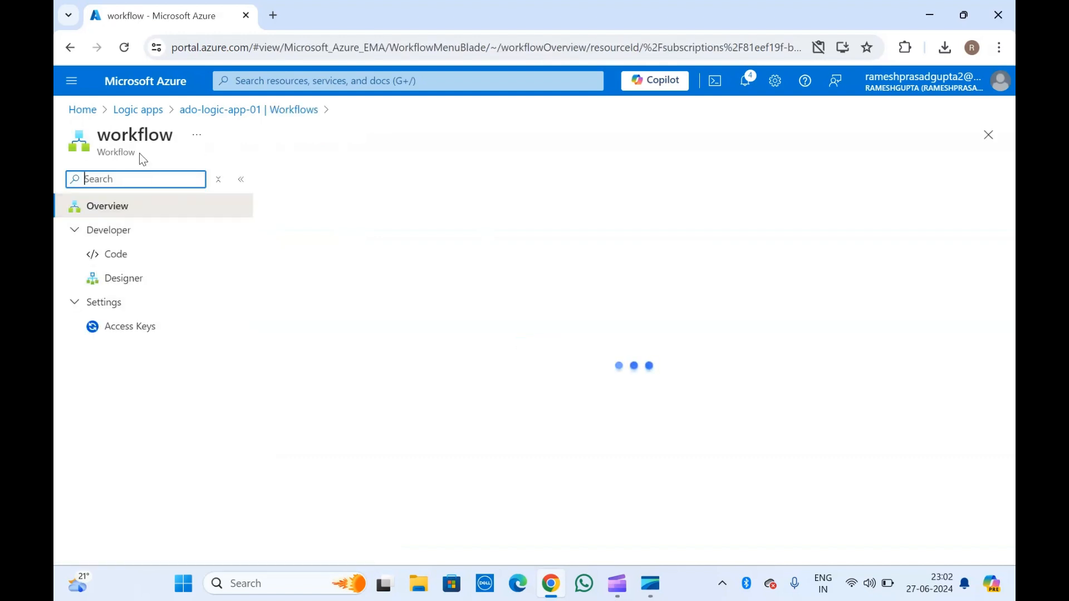
Inspect the workflow's JSON code with its empty actions and triggers, then switch to Designer.
left_click(130, 262)
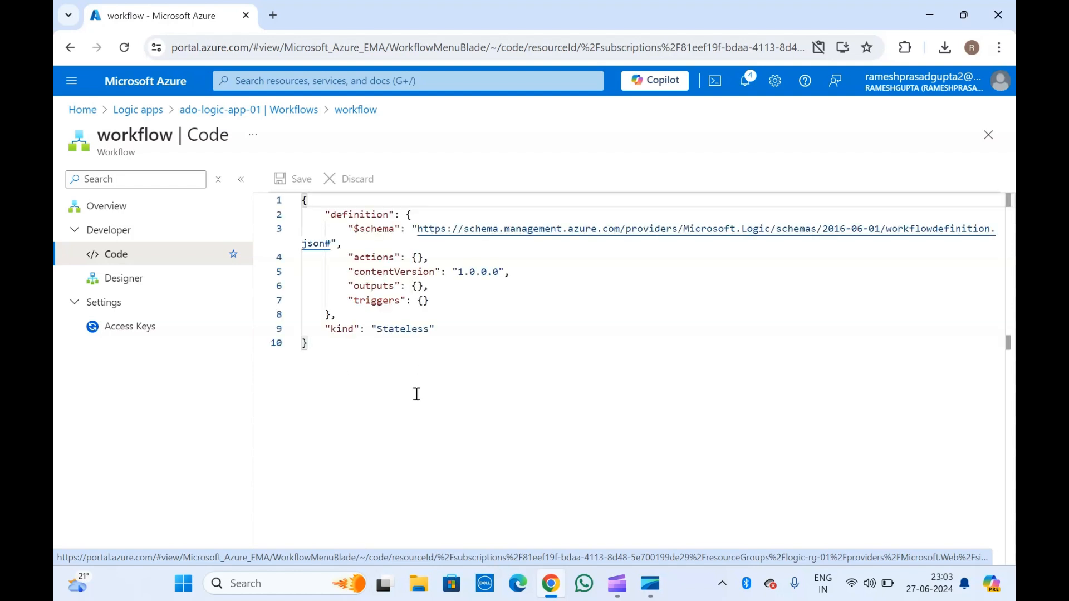
left_click(378, 301)
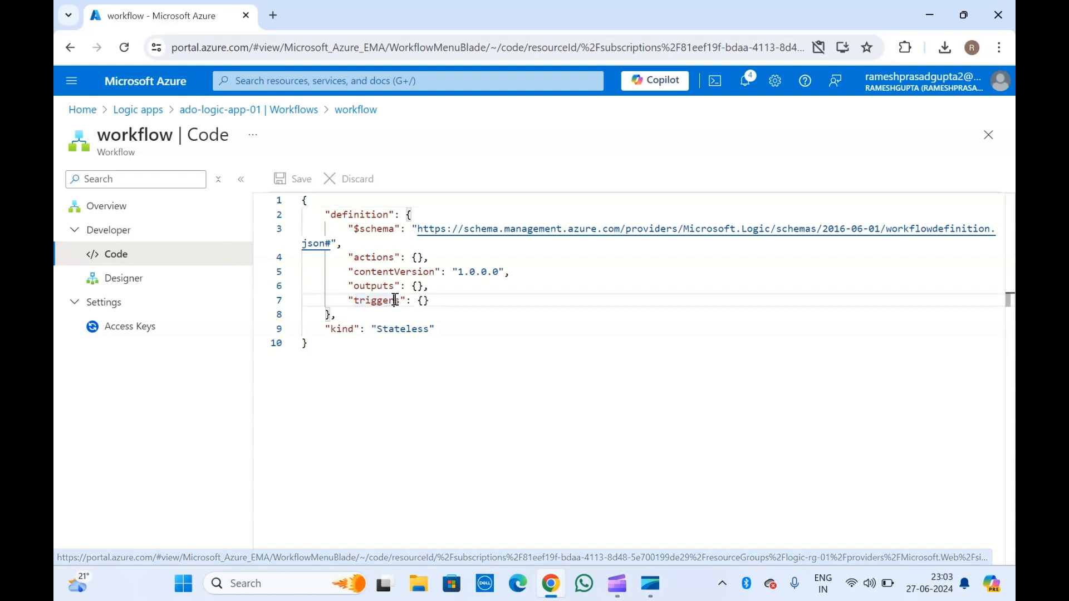
double_click(375, 258)
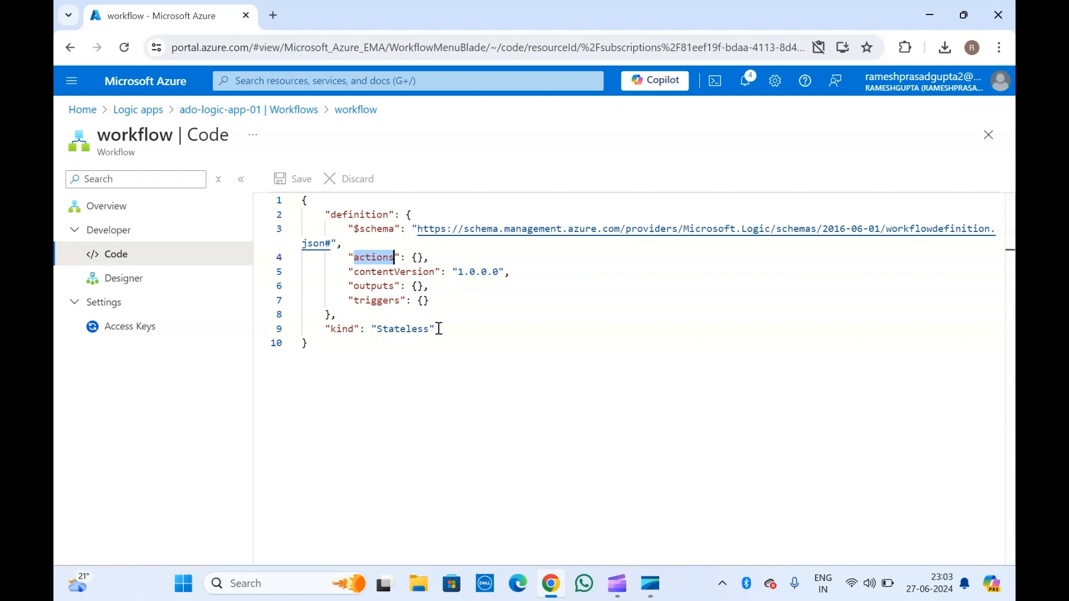
left_click(360, 257)
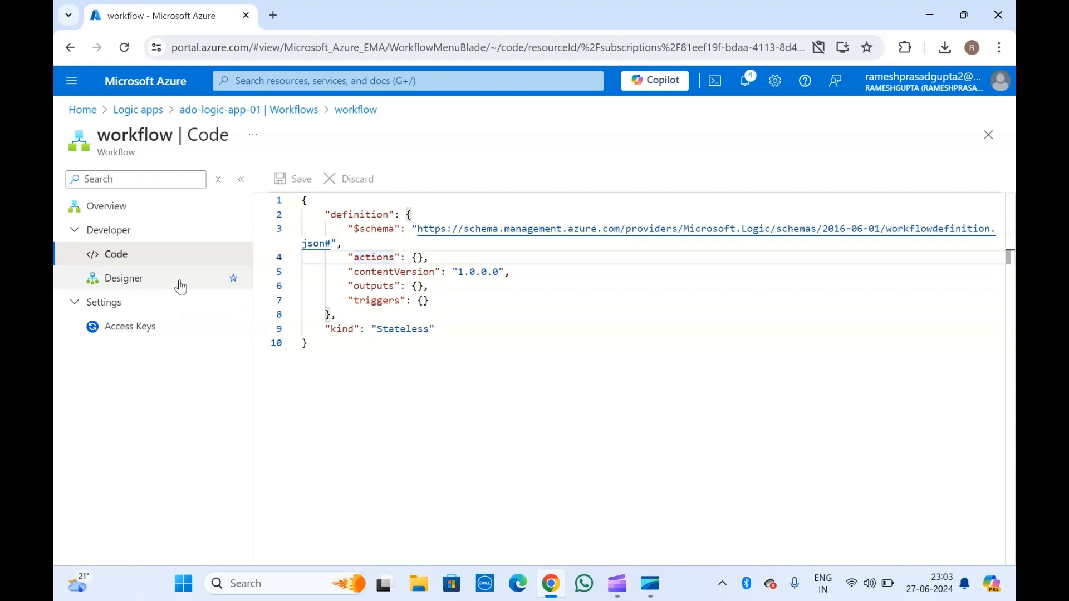
left_click(126, 281)
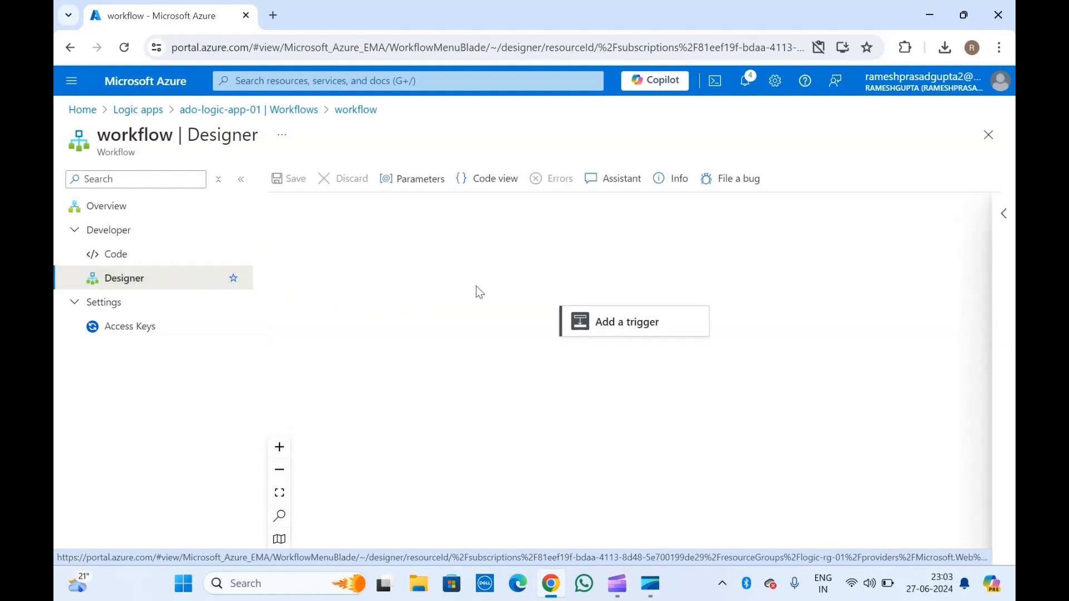
Recheck the JSON actions entry, return to the designer, and bring up the trigger connector catalogue.
left_click(111, 262)
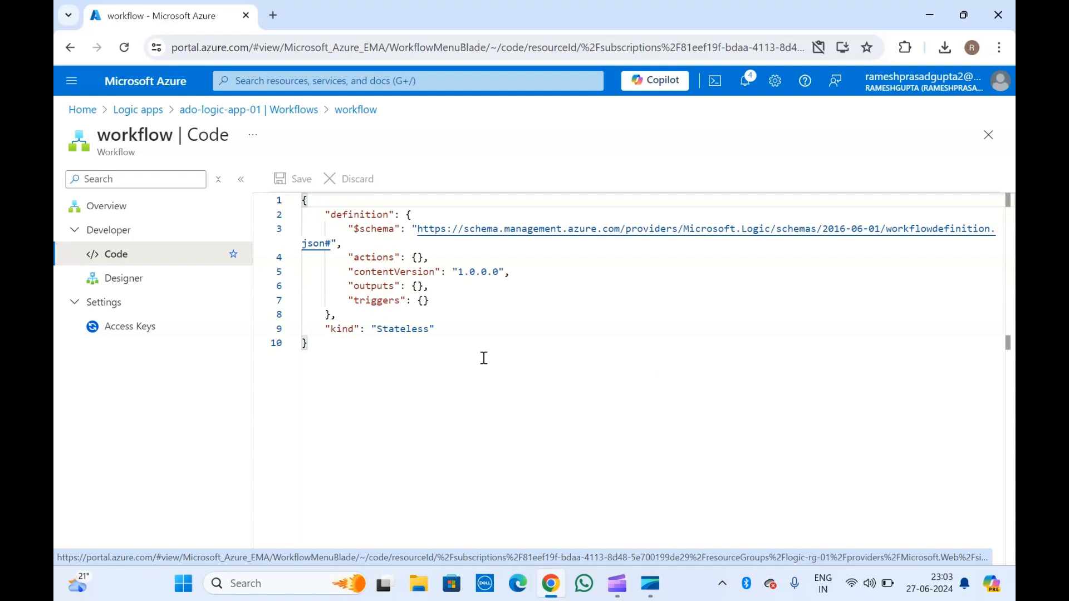
left_click(383, 256)
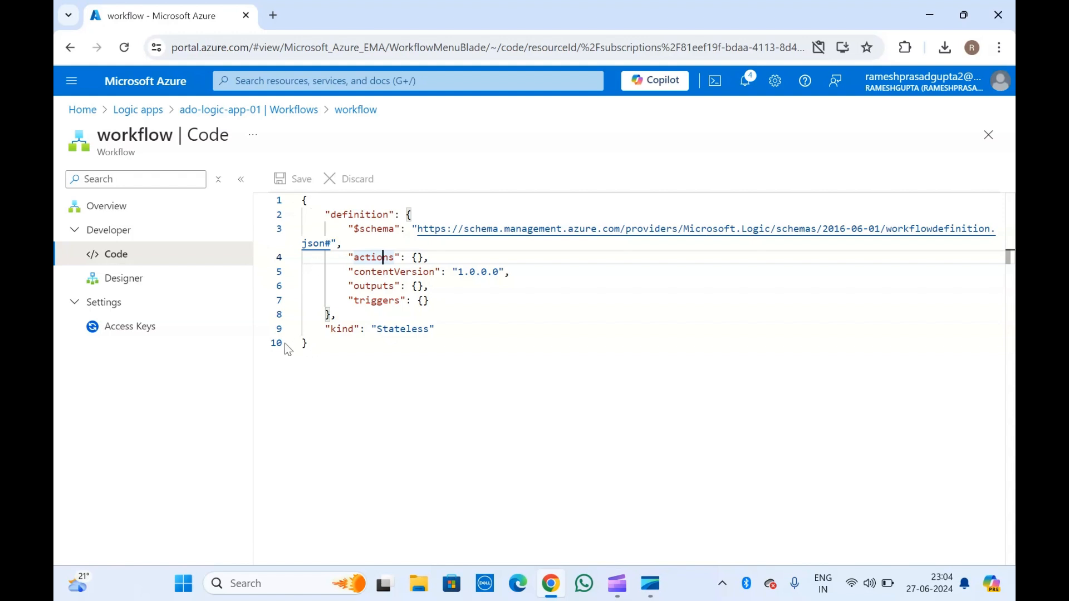
left_click(124, 285)
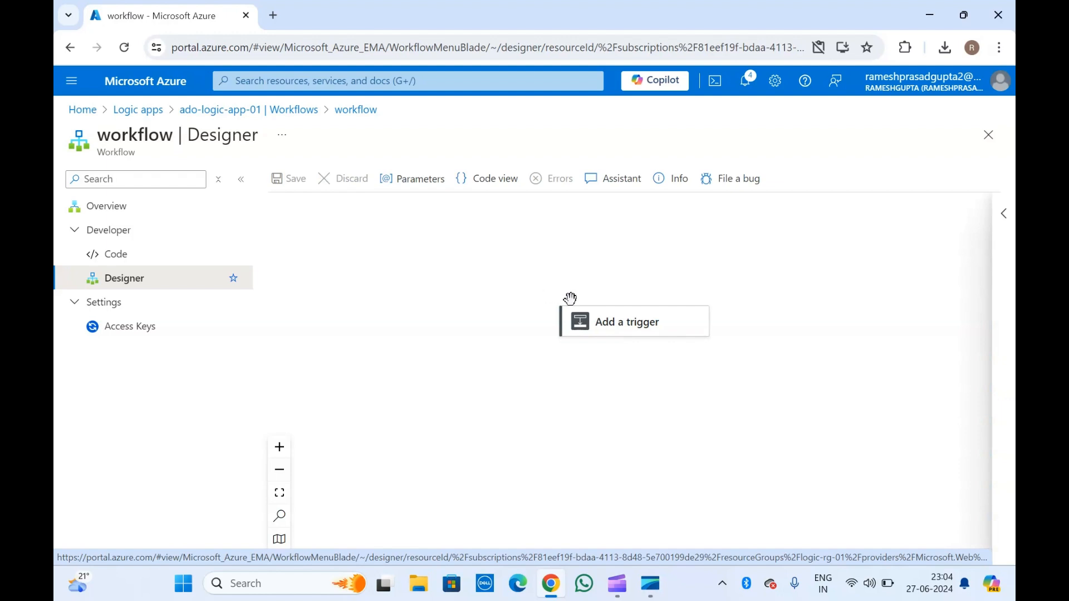
left_click(605, 322)
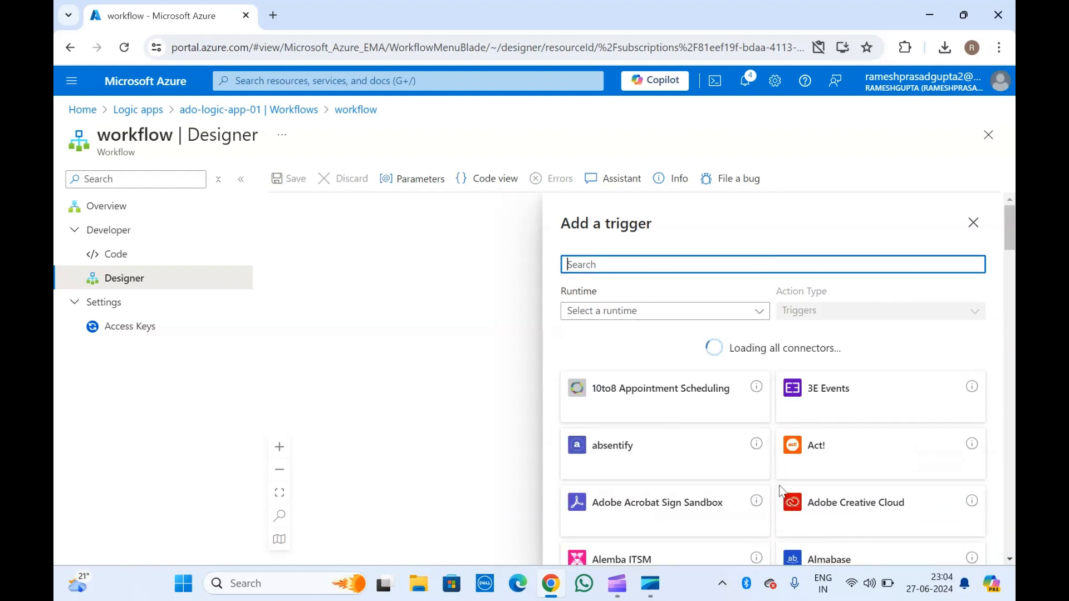
Browse the trigger connectors and choose Bitbucket to see its triggers.
scroll(777, 519, "down", 2)
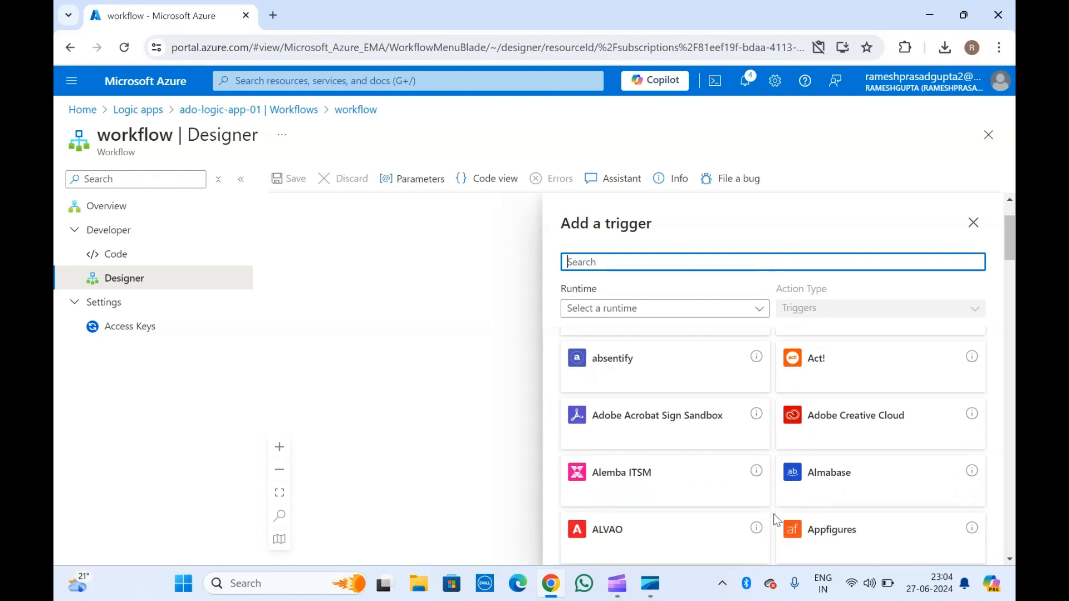
scroll(778, 519, "down", 2)
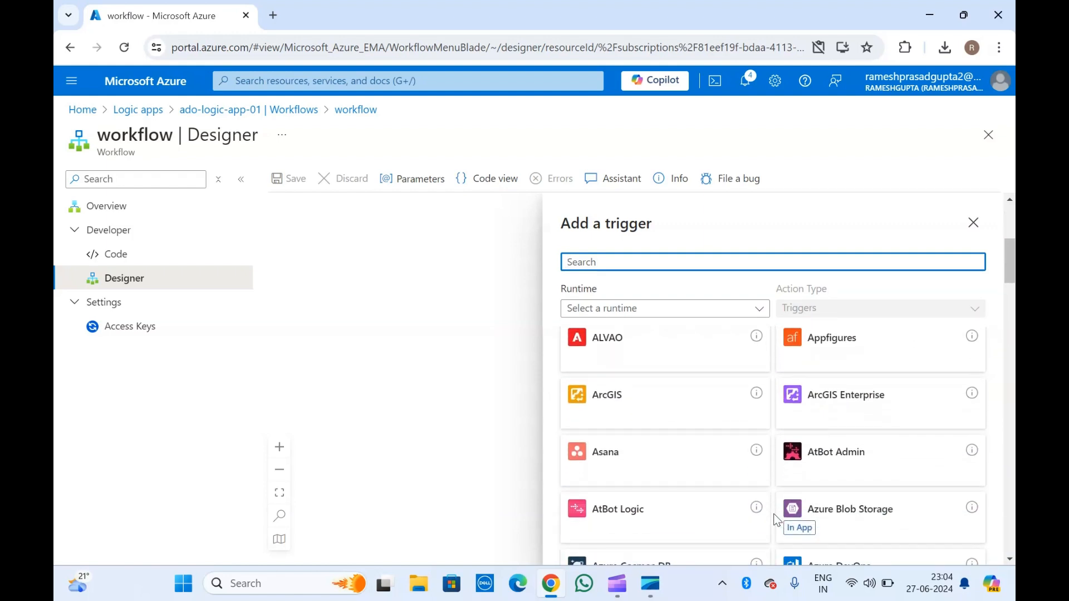
scroll(777, 519, "down", 2)
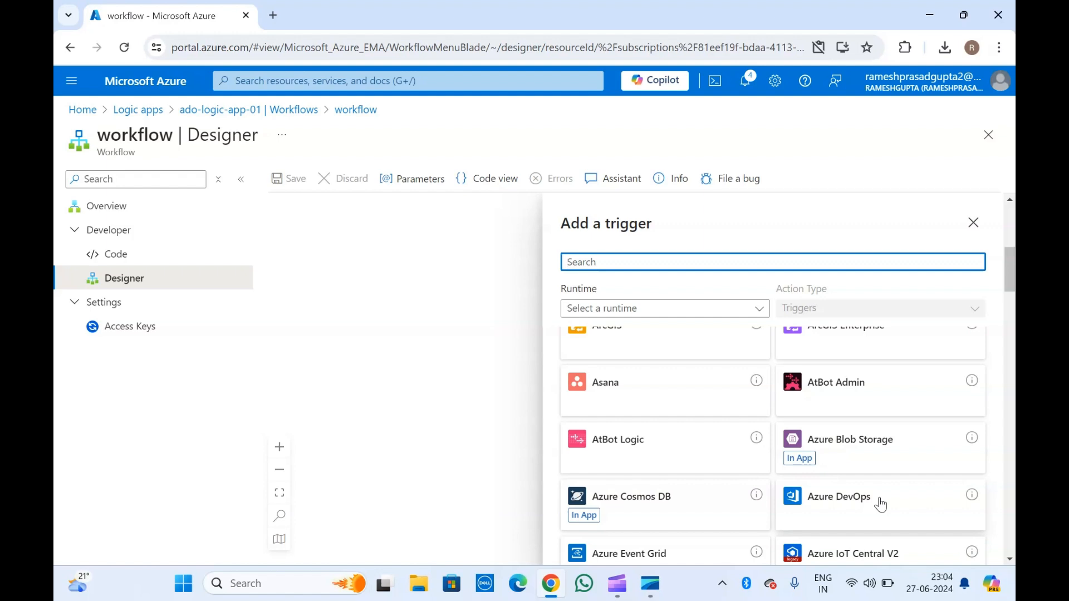
scroll(880, 505, "down", 3)
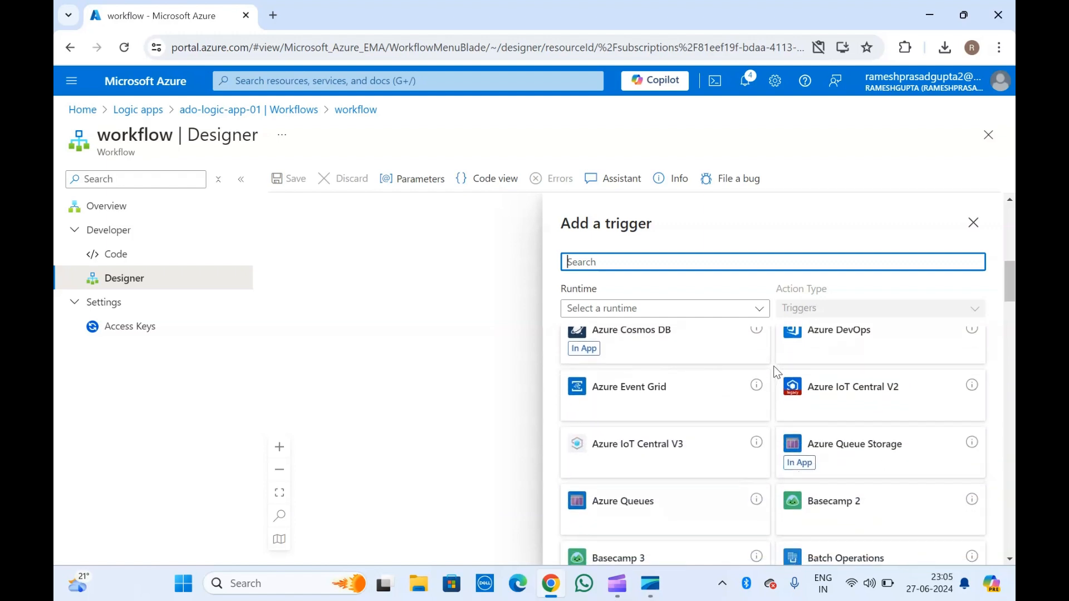
scroll(774, 372, "down", 1)
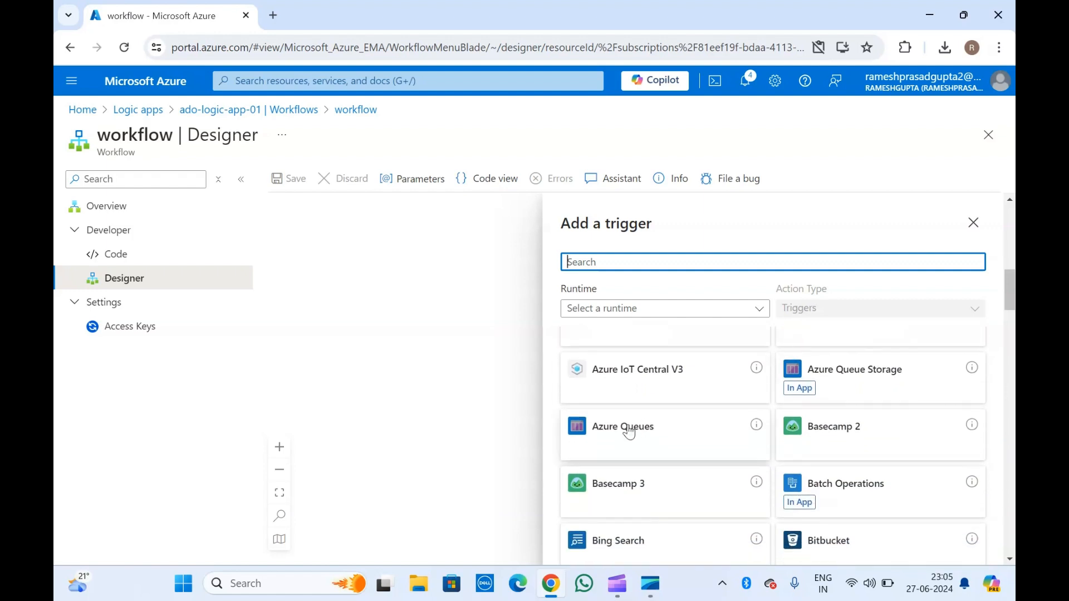
scroll(691, 447, "down", 3)
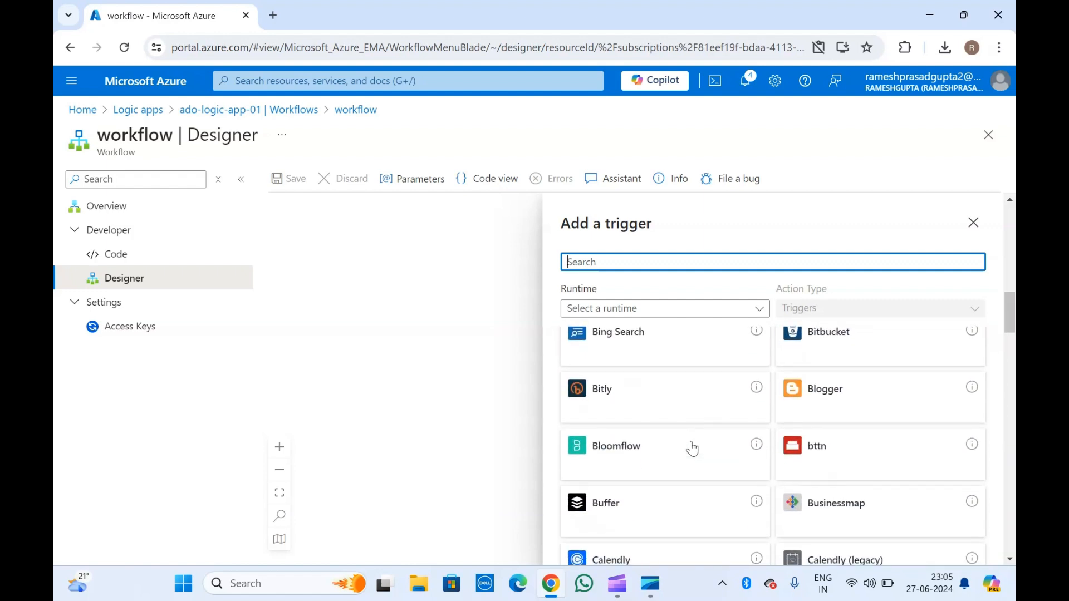
scroll(692, 449, "up", 2)
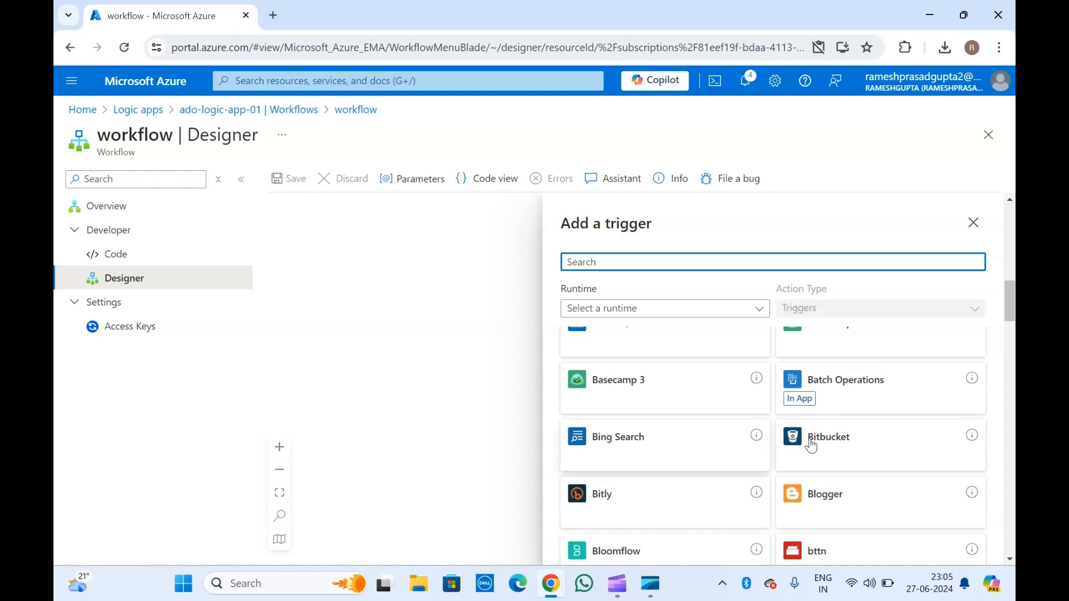
left_click(853, 442)
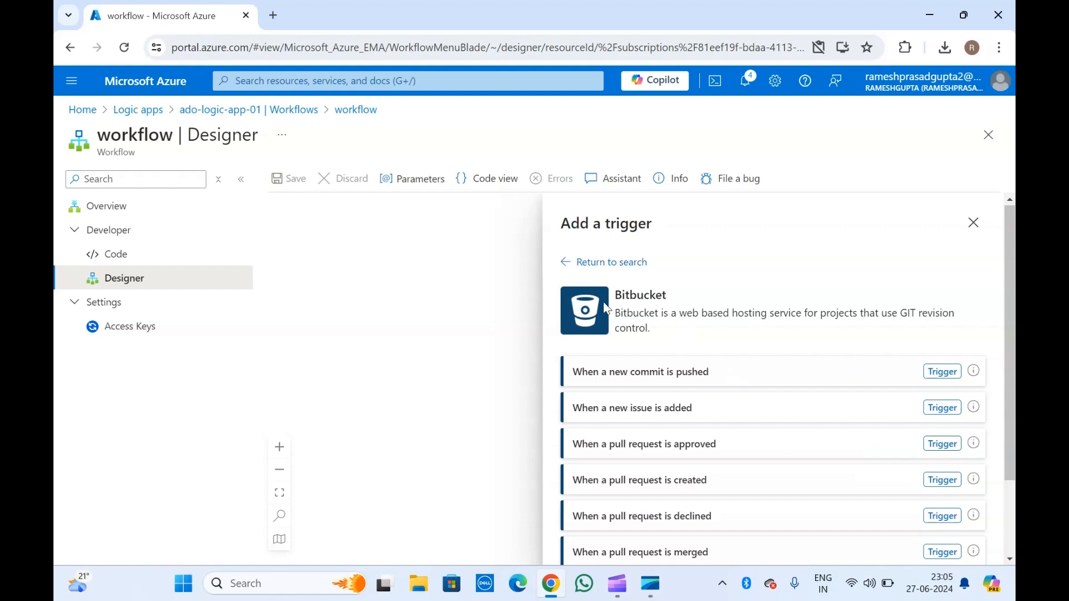
Add the Bitbucket 'When a new commit is pushed' trigger to the canvas.
scroll(634, 478, "down", 2)
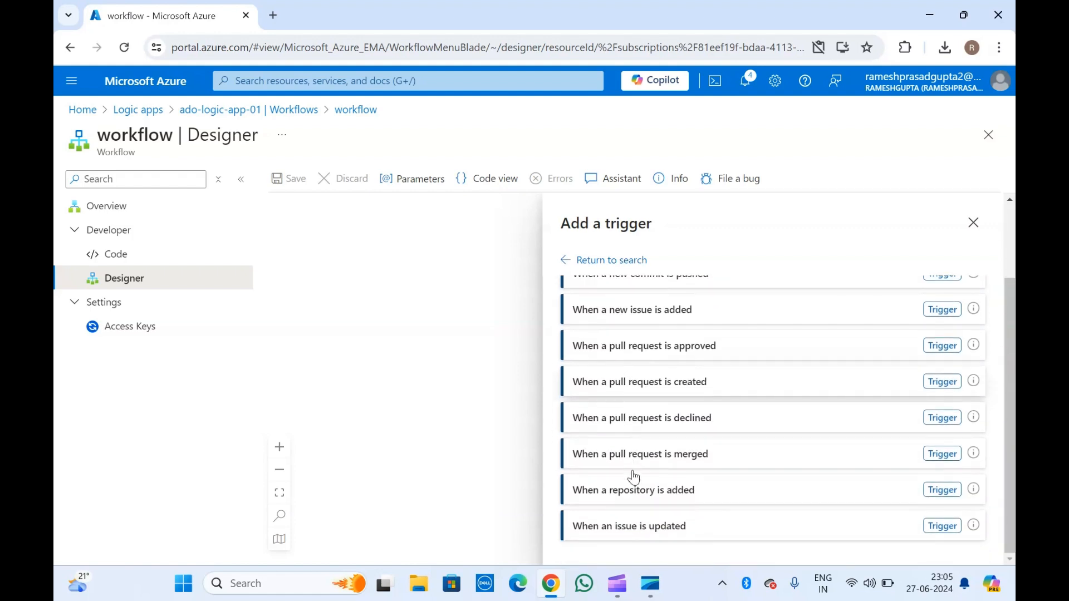
scroll(633, 478, "up", 2)
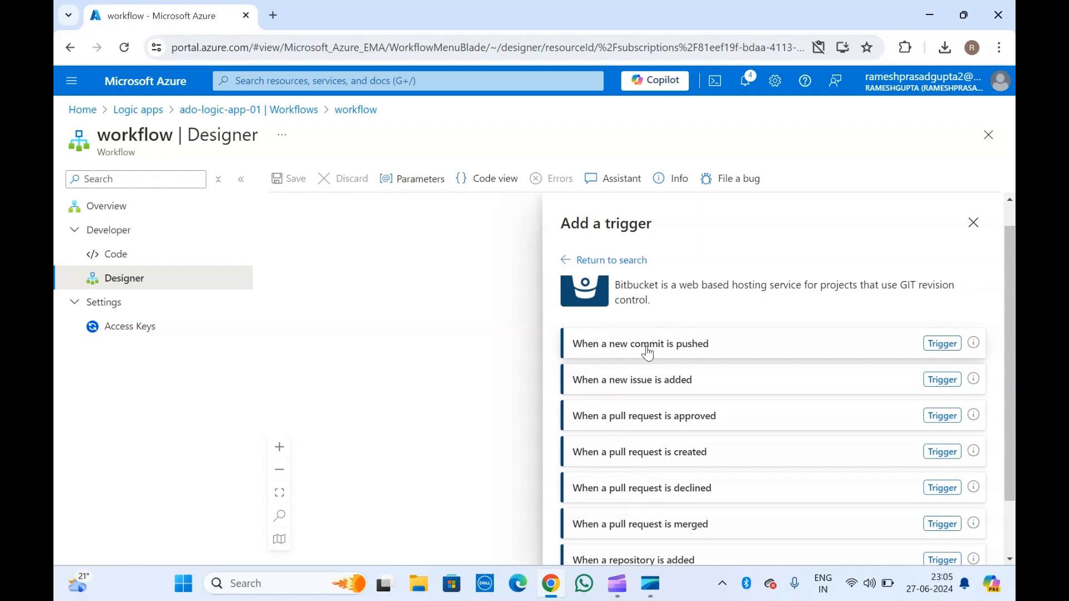
scroll(648, 353, "down", 2)
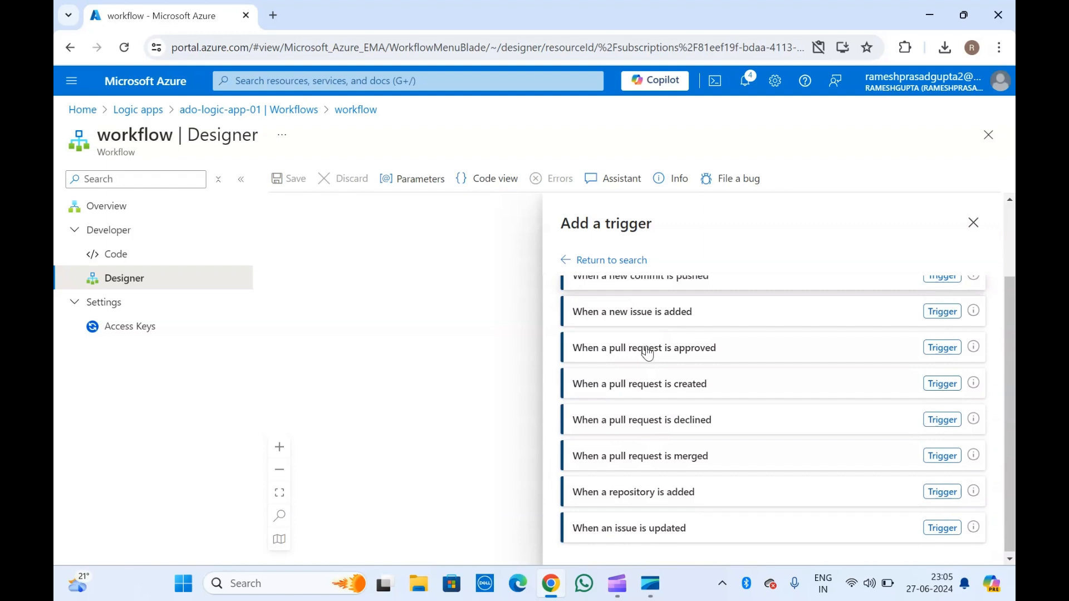
scroll(653, 370, "up", 2)
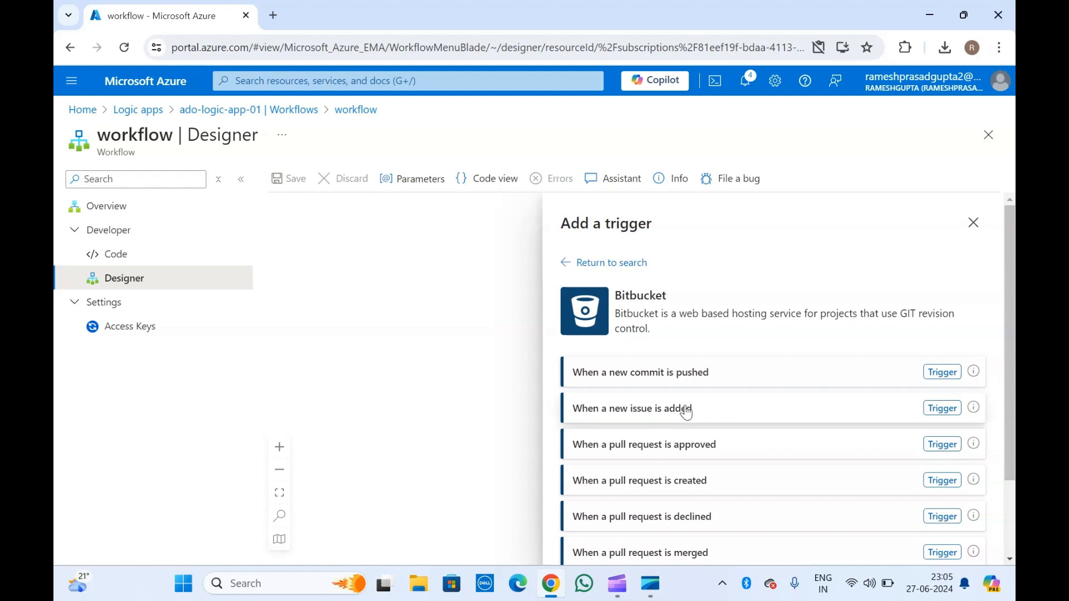
left_click(664, 374)
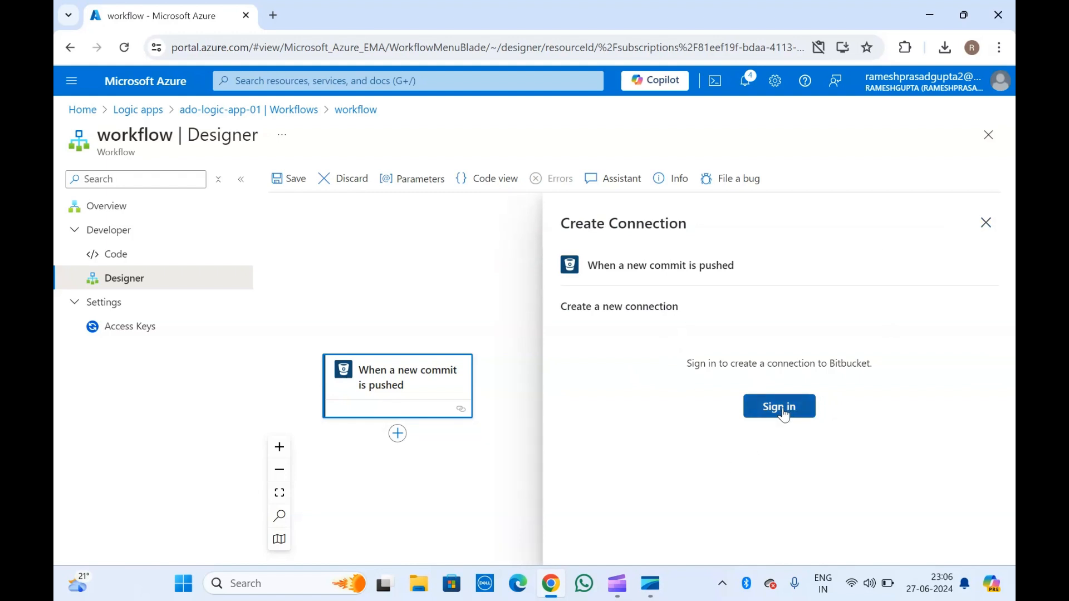
Dismiss the Bitbucket connection pane and delete the commit trigger, confirming the removal.
left_click(985, 224)
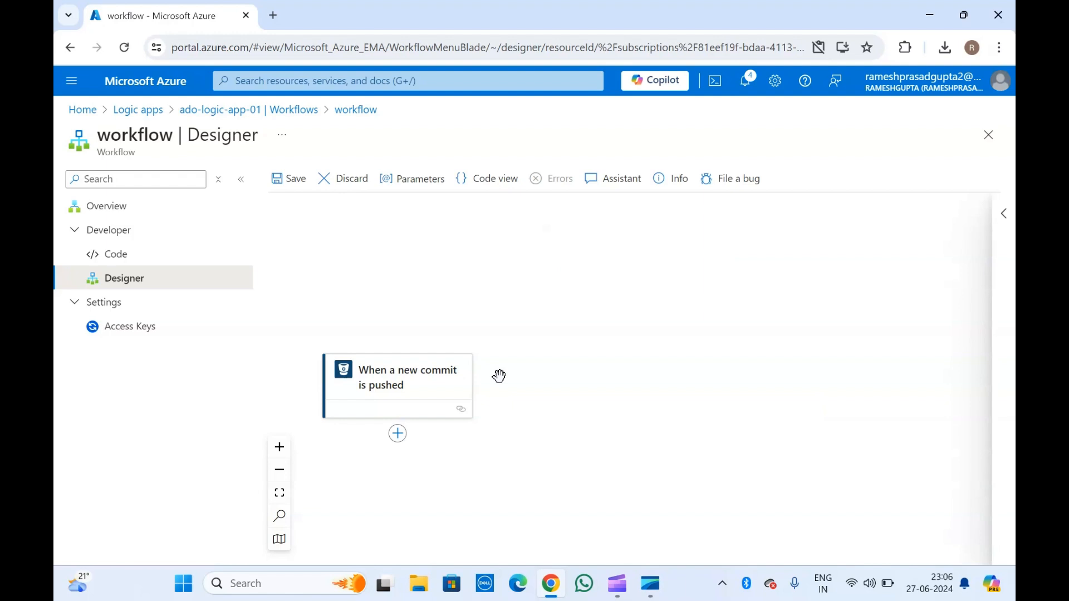
left_click(388, 378)
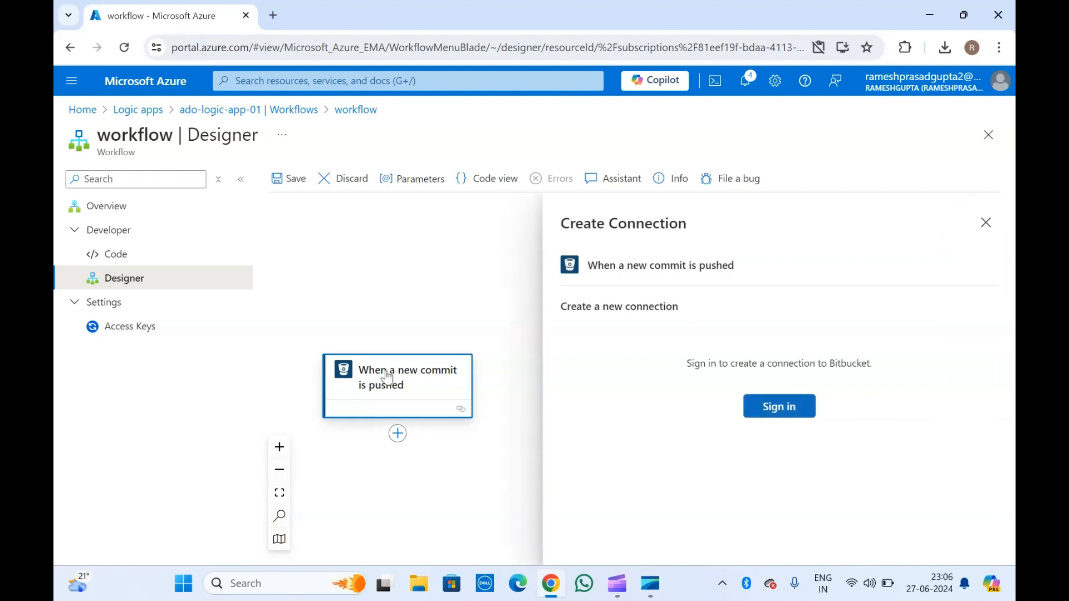
left_click(984, 222)
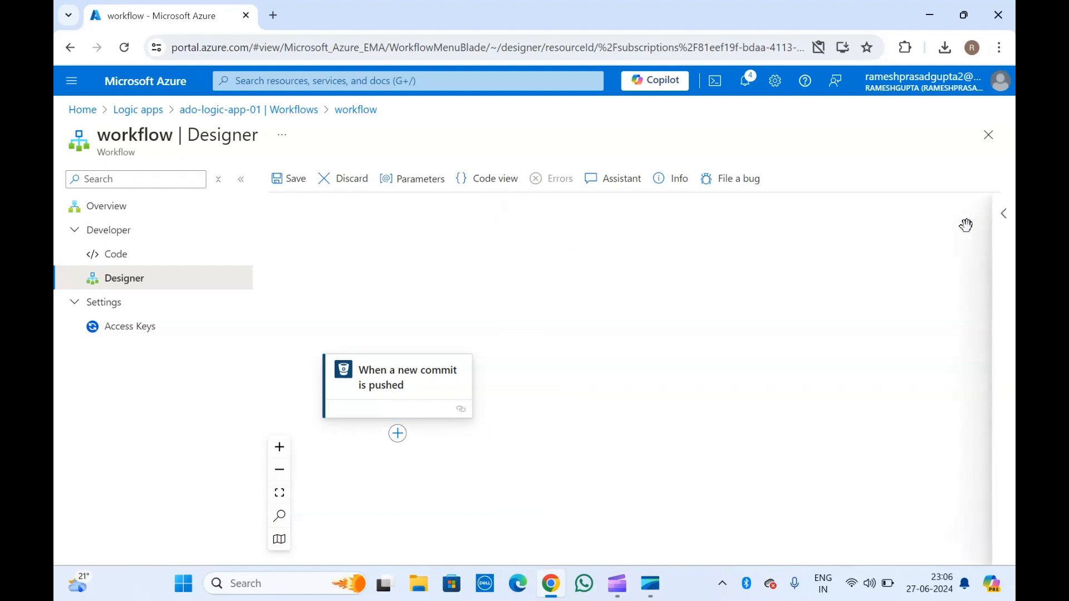
left_click(372, 375)
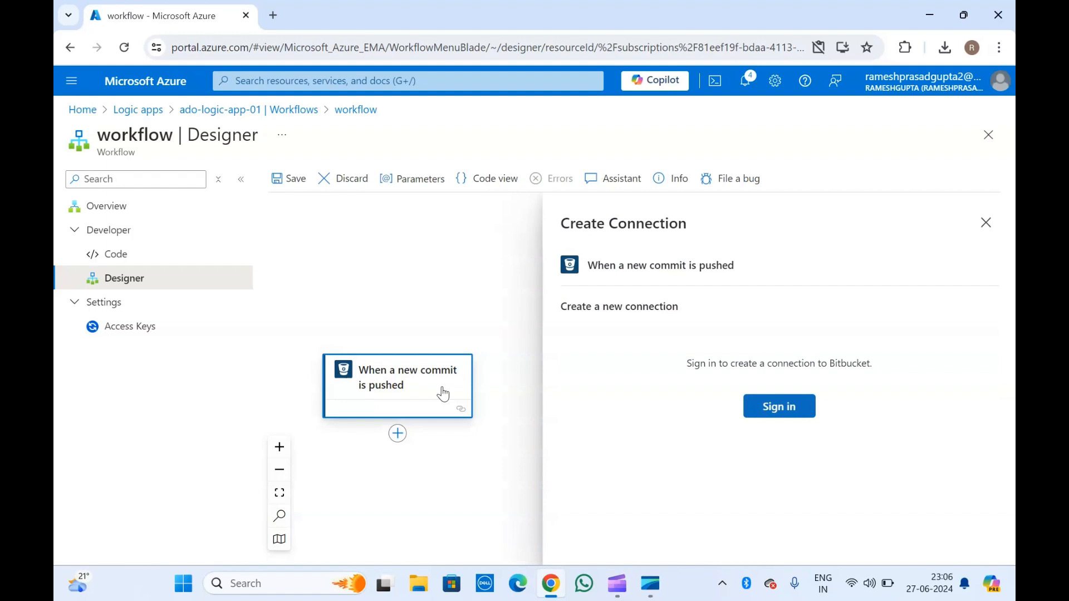
right_click(400, 390)
left_click(436, 399)
left_click(645, 406)
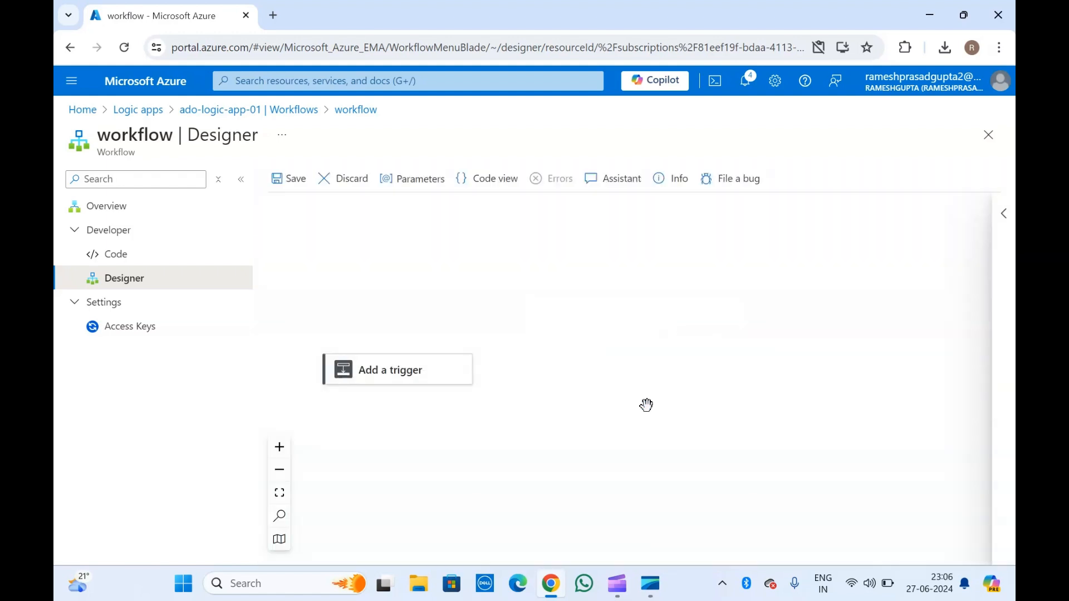
Open the trigger list and search triggers for 'schedu' instead of 'htt'.
left_click(407, 383)
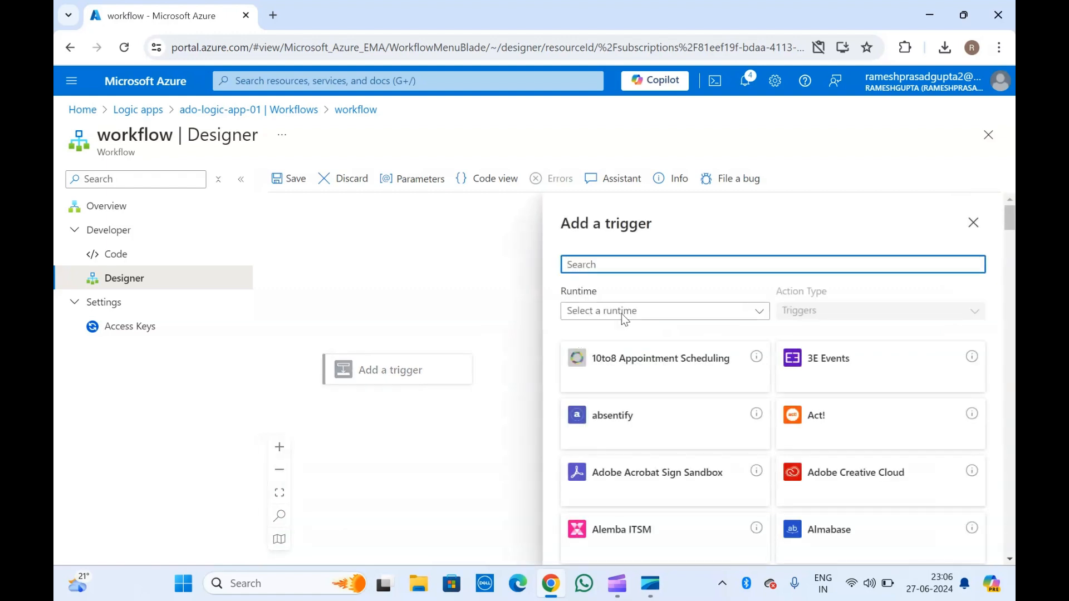
type("htt")
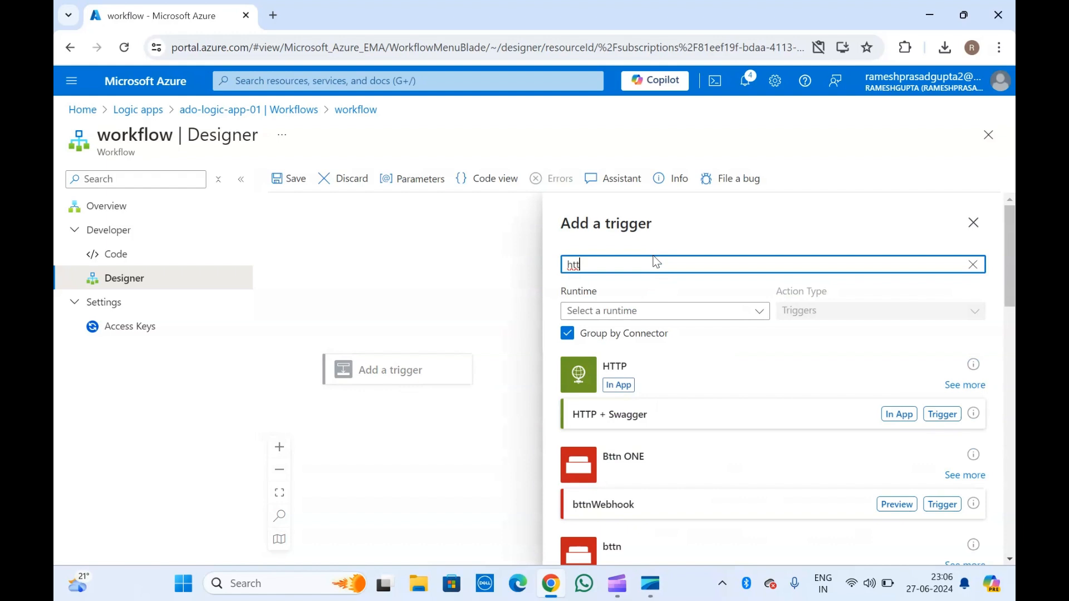
key("BackSpace")
key("BackSpace")
key("BackSpace")
type("s")
key("BackSpace")
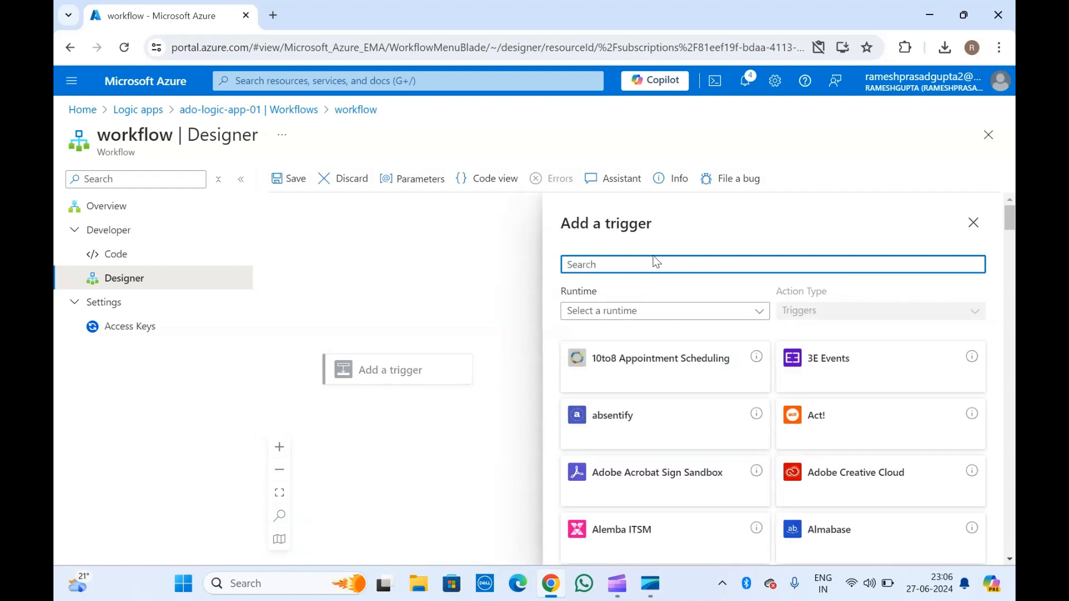
type("sch")
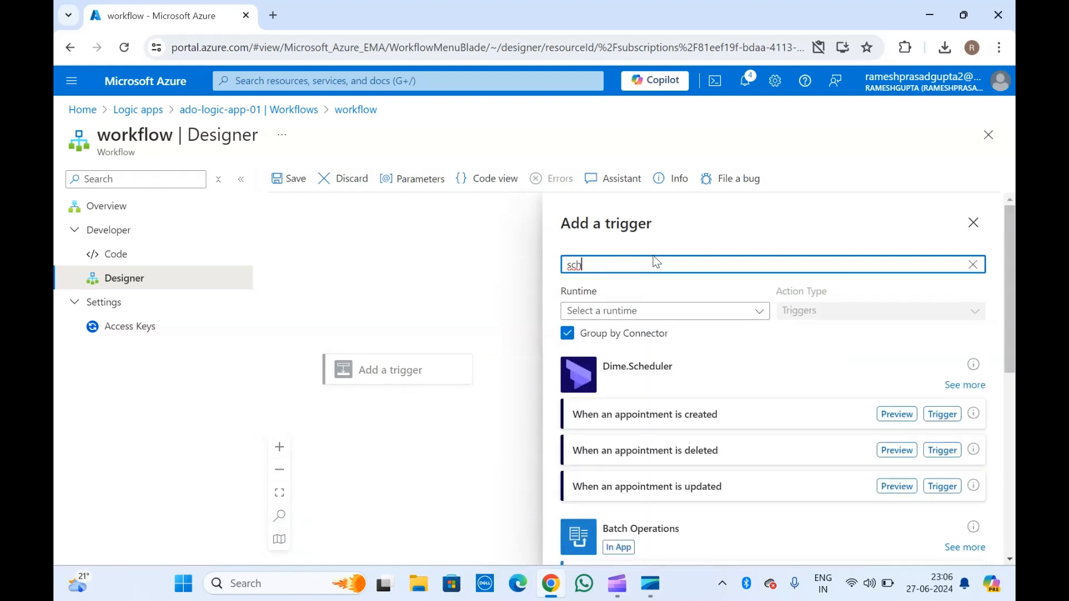
type("edu")
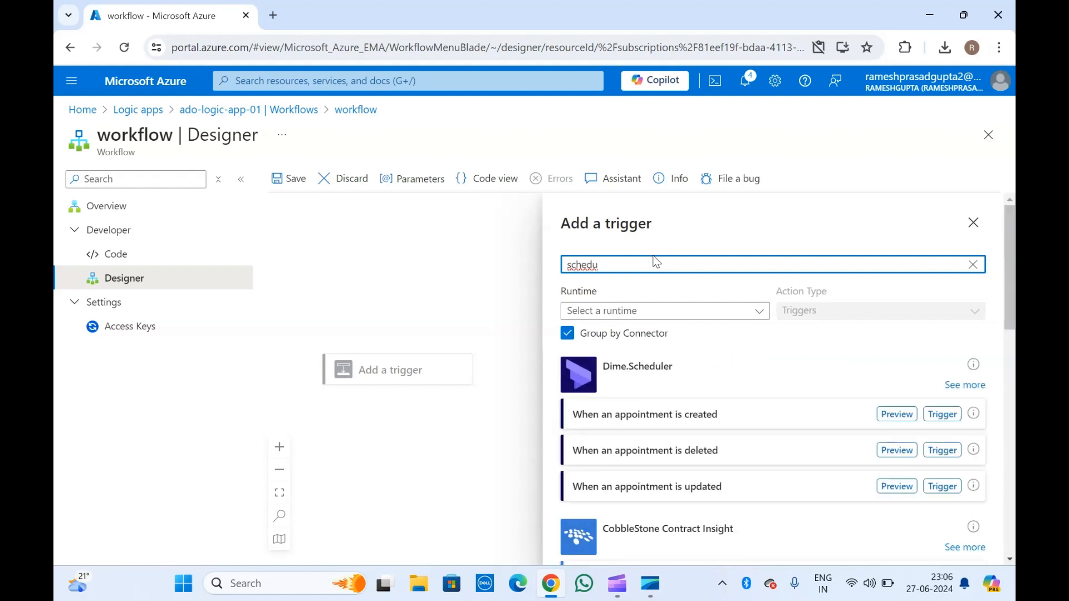
Browse the schedule-related triggers, then erase the 'schedu' search term.
scroll(704, 512, "down", 5)
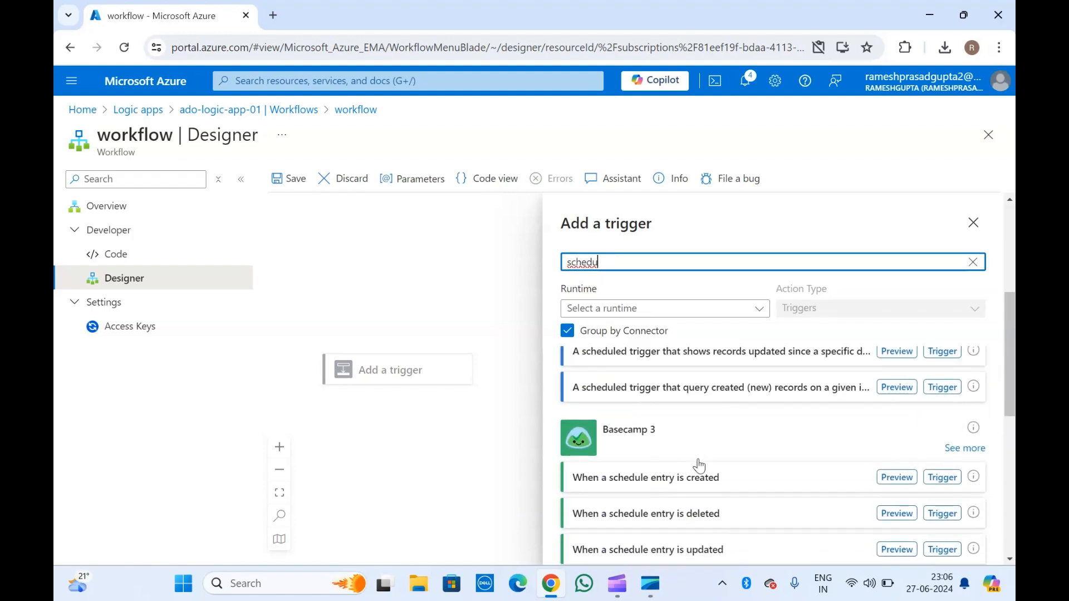
scroll(700, 466, "down", 3)
scroll(700, 466, "down", 2)
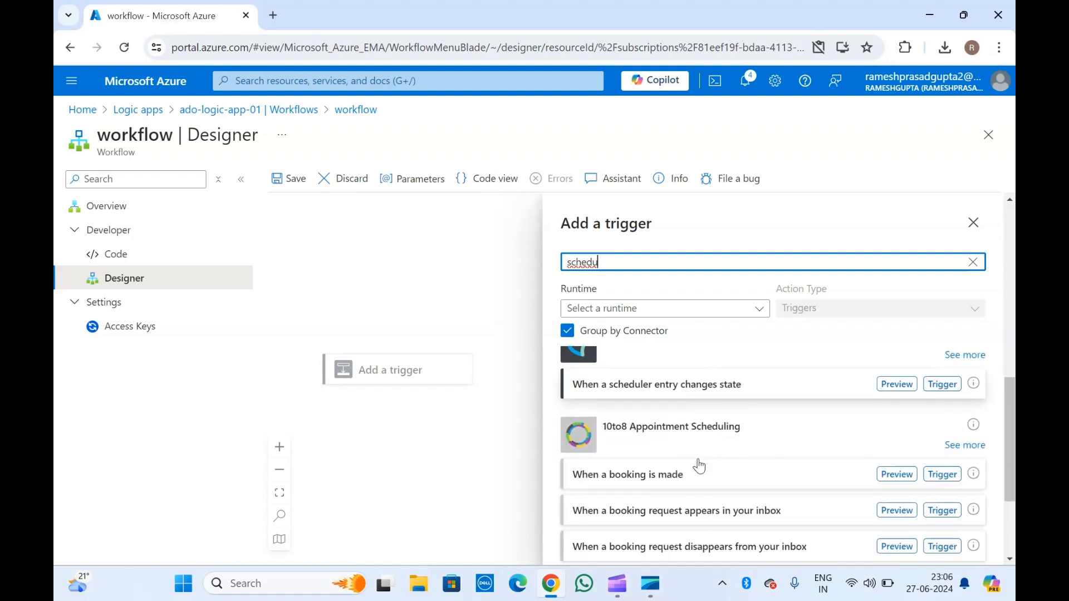
scroll(700, 466, "down", 3)
scroll(702, 465, "up", 5)
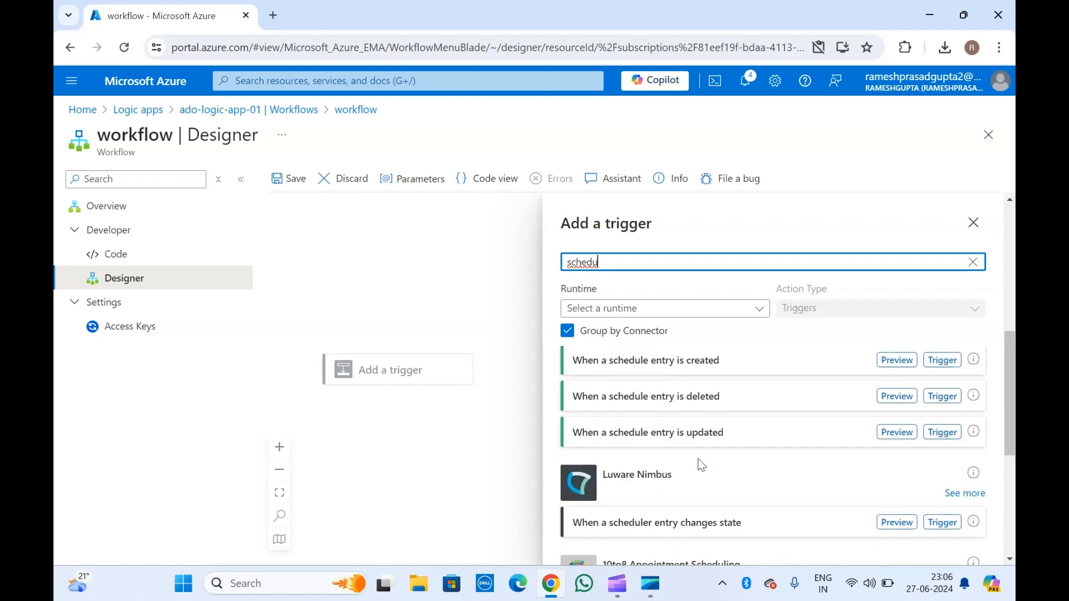
scroll(702, 465, "up", 1)
scroll(700, 466, "up", 4)
scroll(700, 465, "up", 2)
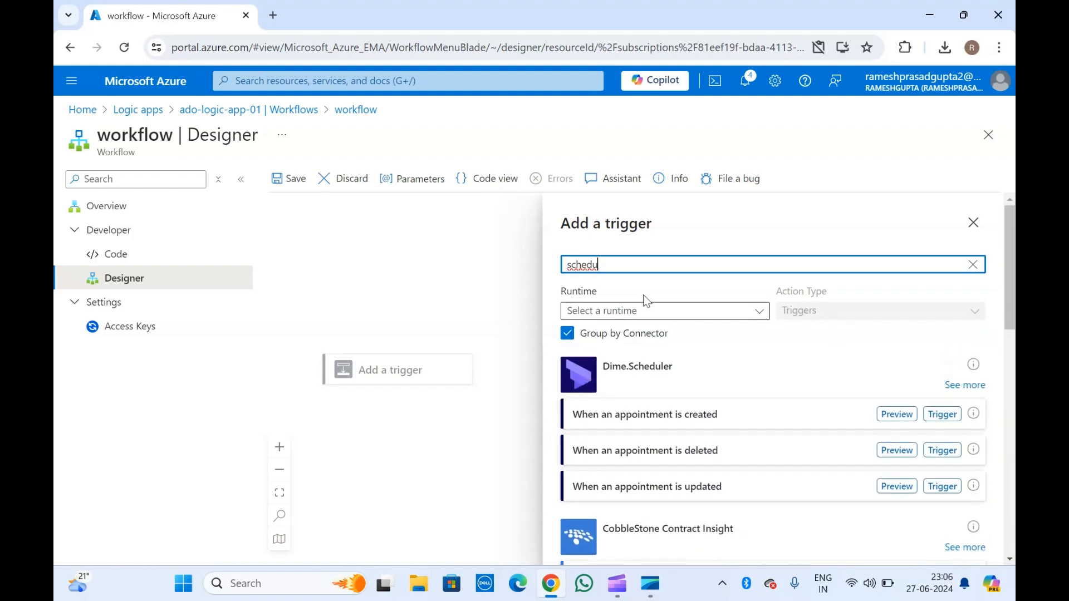
left_click_drag(613, 264, 549, 276)
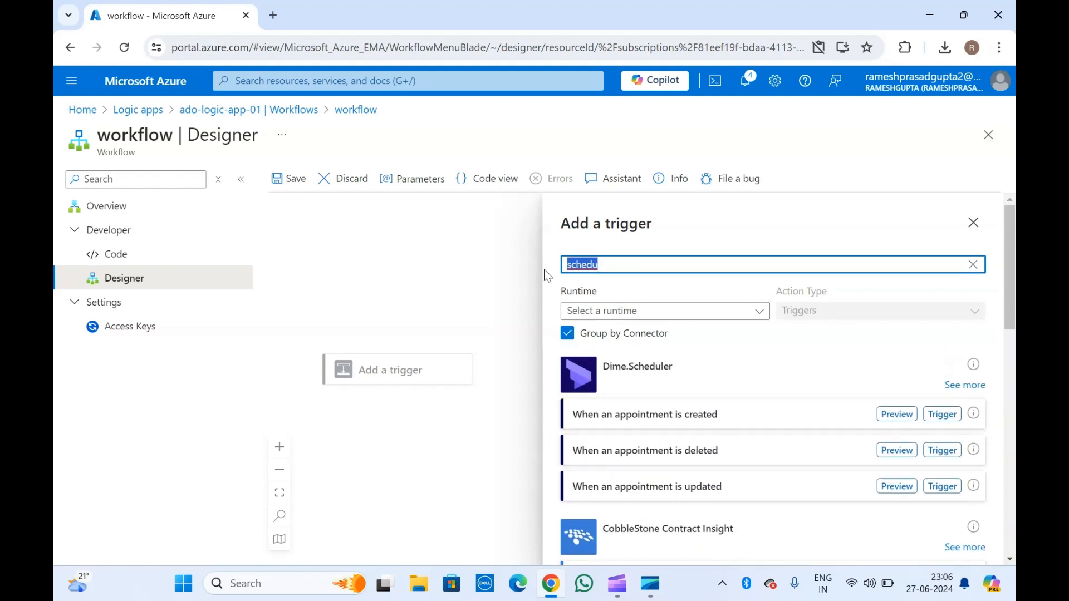
key("BackSpace")
Search triggers for 'timer', then replace the search with 'htp'.
type("timer")
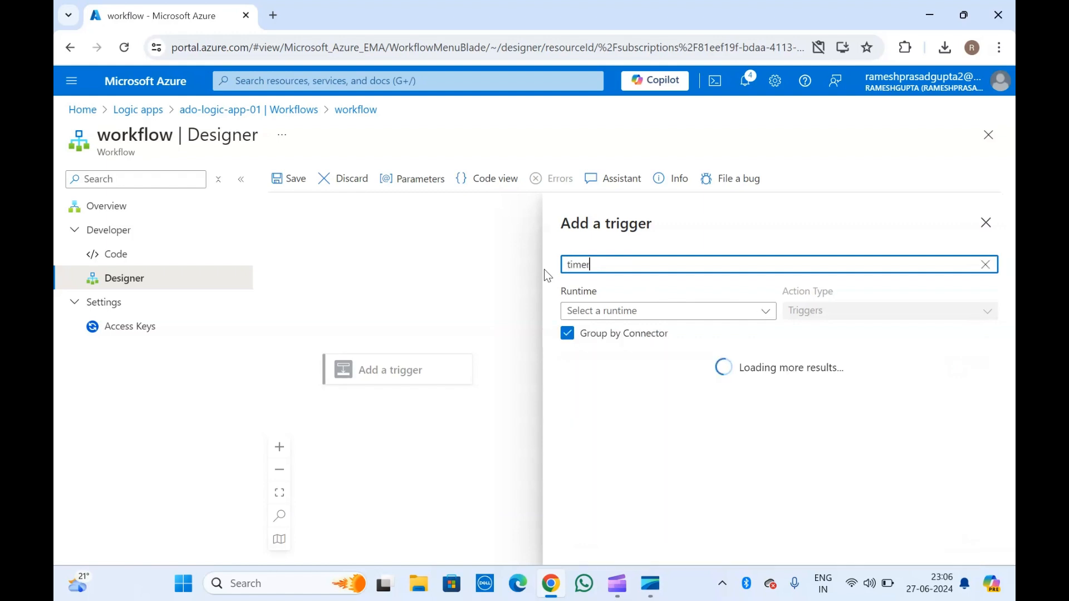
scroll(638, 423, "down", 5)
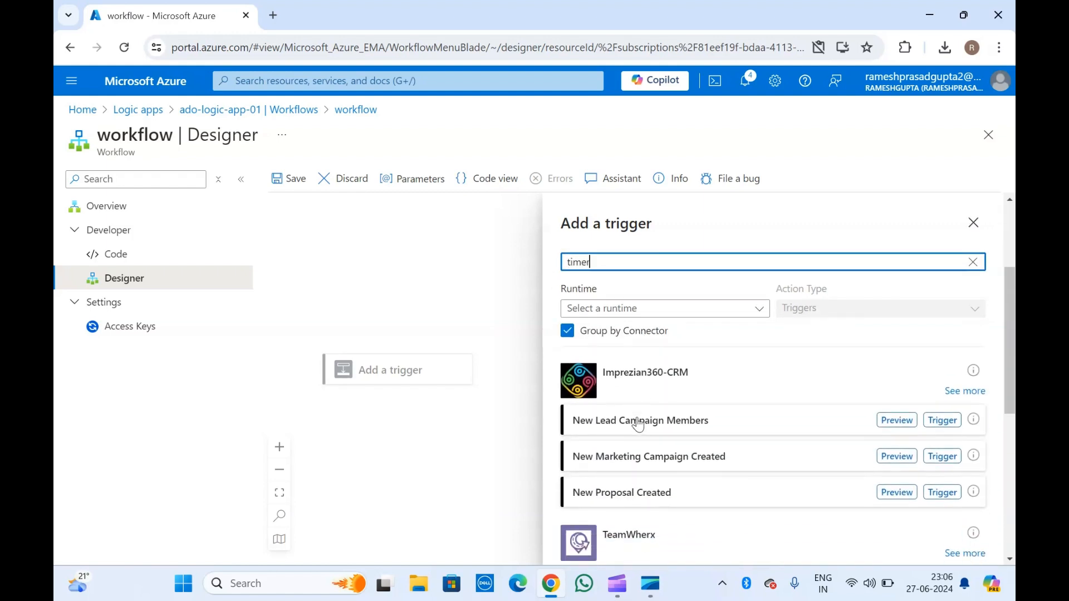
scroll(638, 424, "up", 5)
left_click_drag(604, 264, 525, 278)
type("htpp")
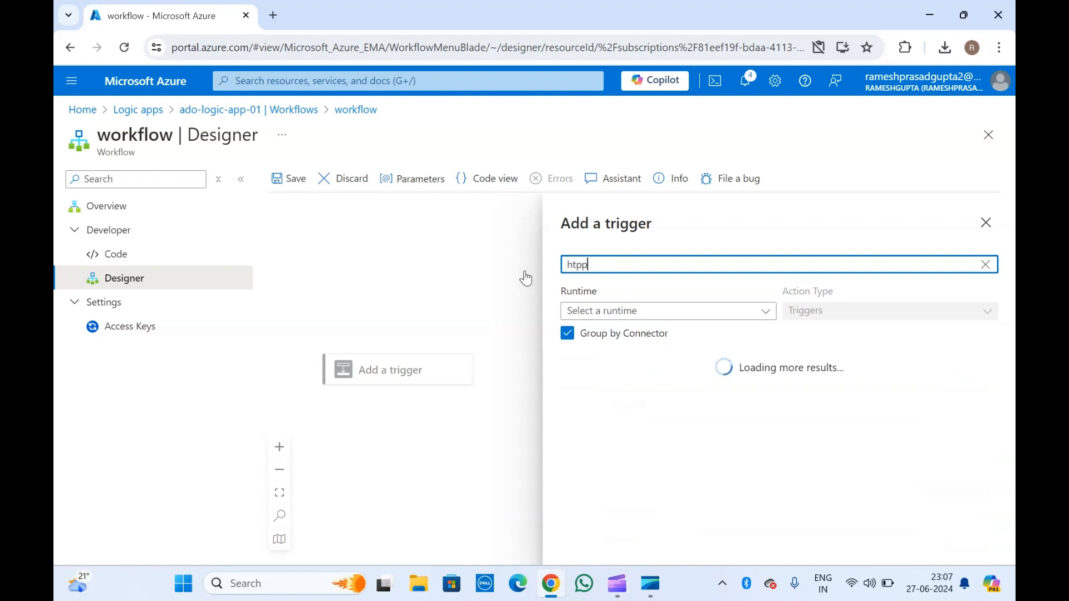
key("BackSpace")
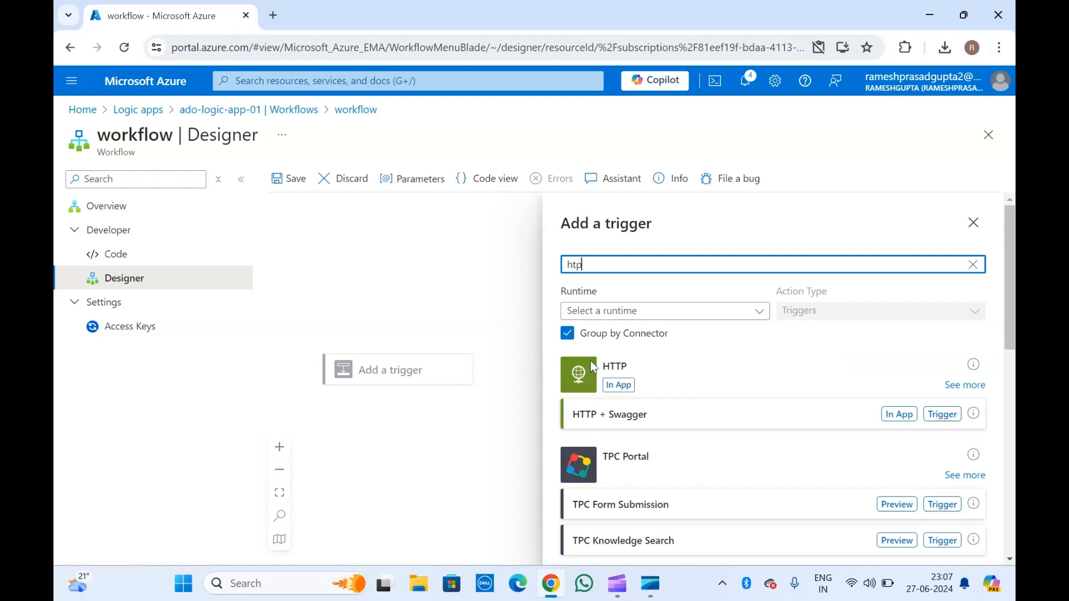
Look at the HTTP + Swagger trigger's endpoint field, then return to the search results.
left_click(613, 420)
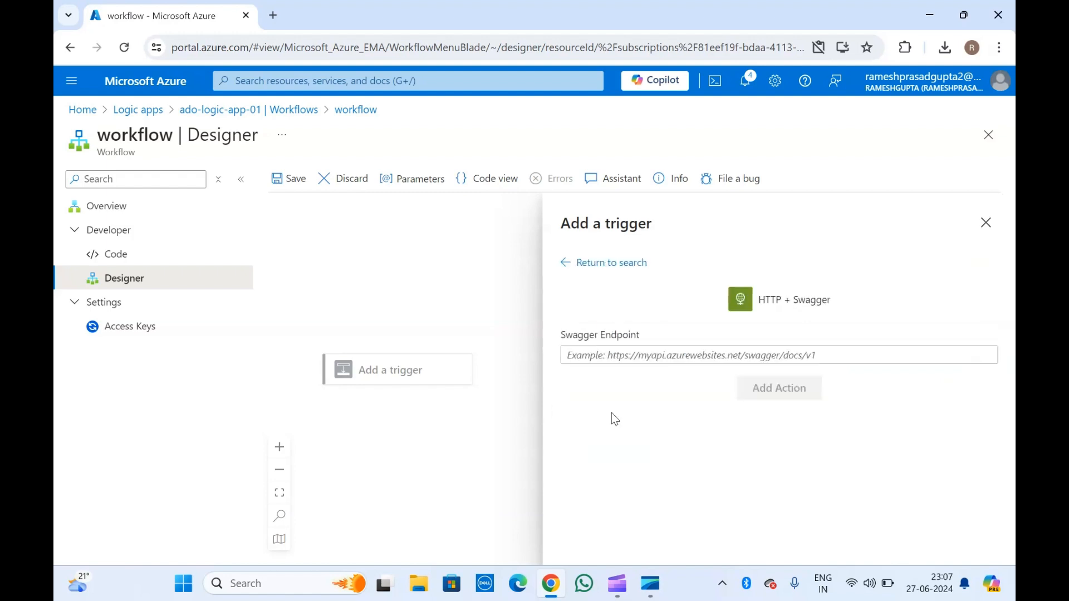
left_click(615, 357)
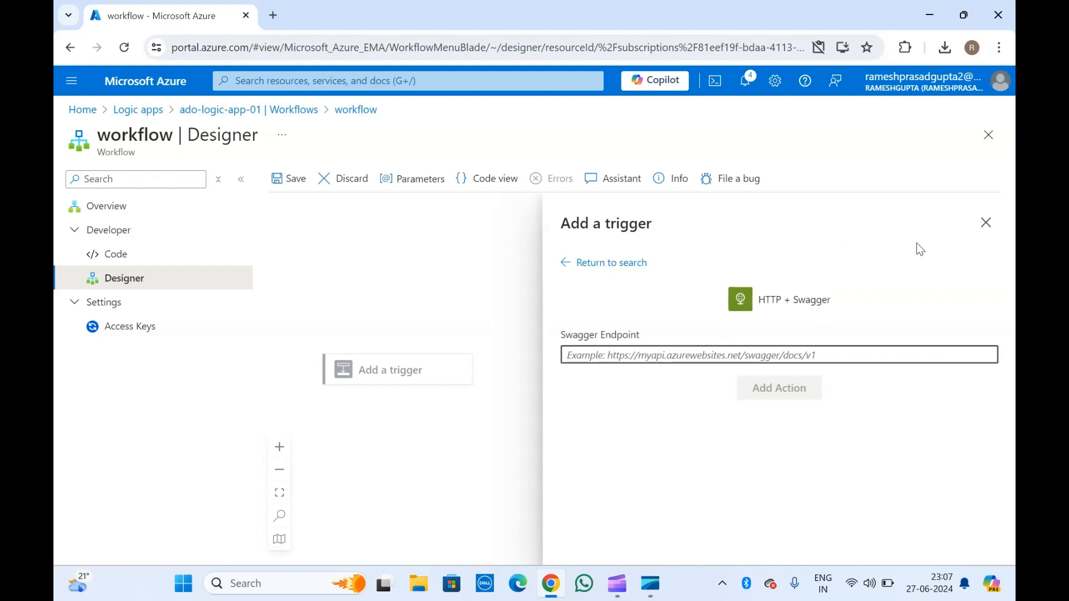
left_click(643, 264)
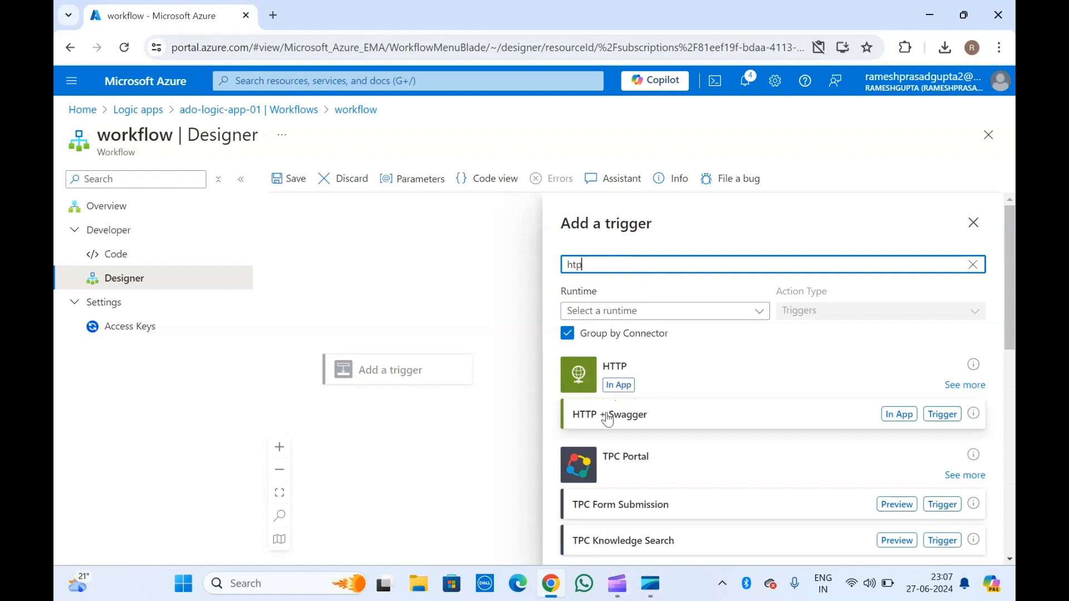
Correct the search to 'http' and add the 'When a HTTP request is received' trigger.
scroll(628, 429, "down", 10)
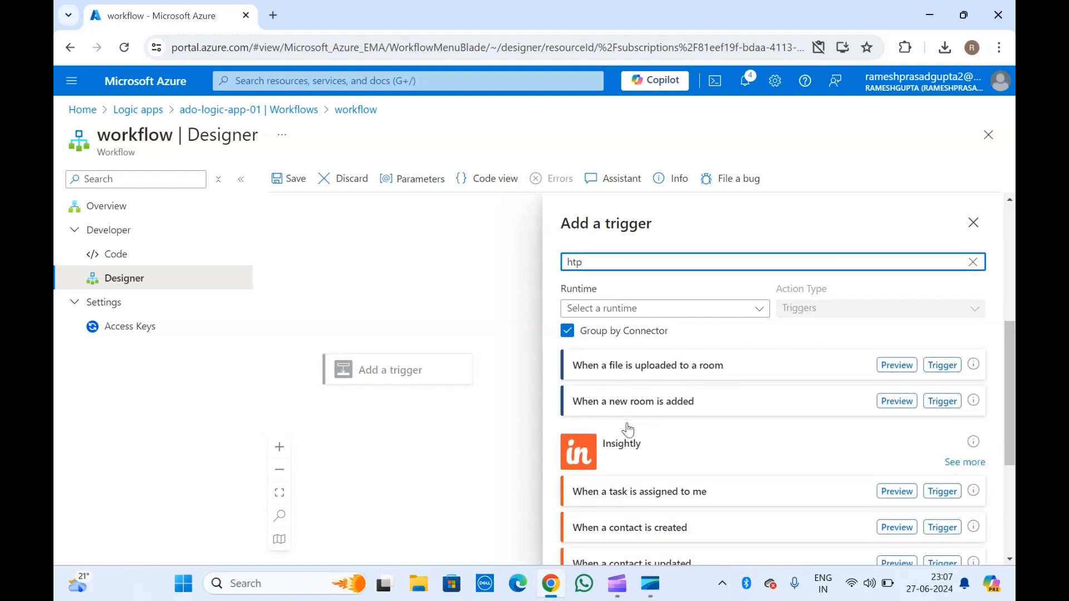
key("BackSpace")
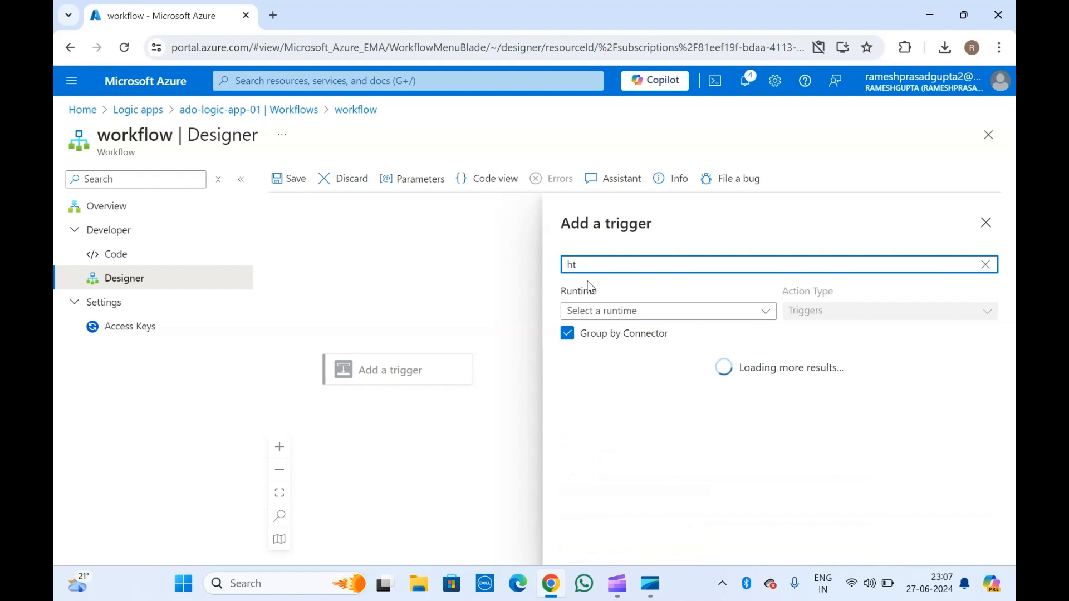
type("tp")
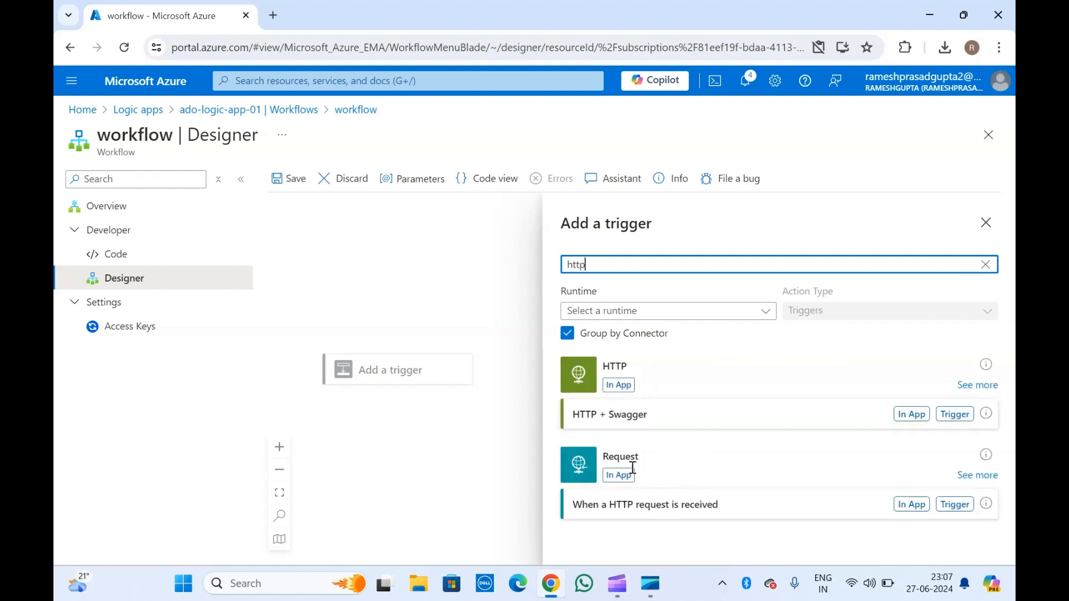
left_click(641, 505)
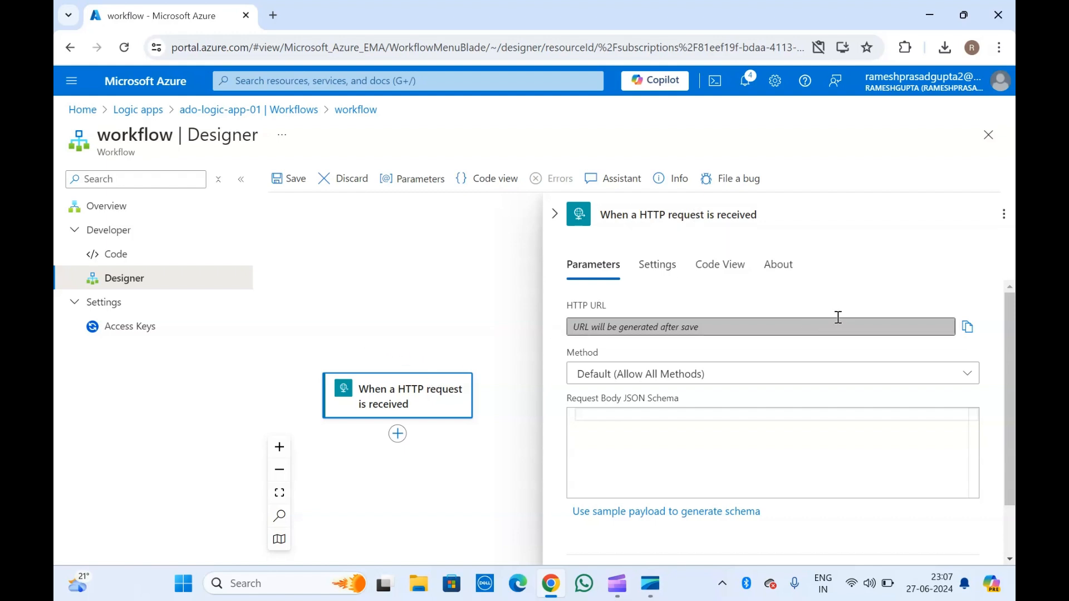
Review the HTTP trigger's URL and Method parameters, then collapse its details panel.
left_click(555, 222)
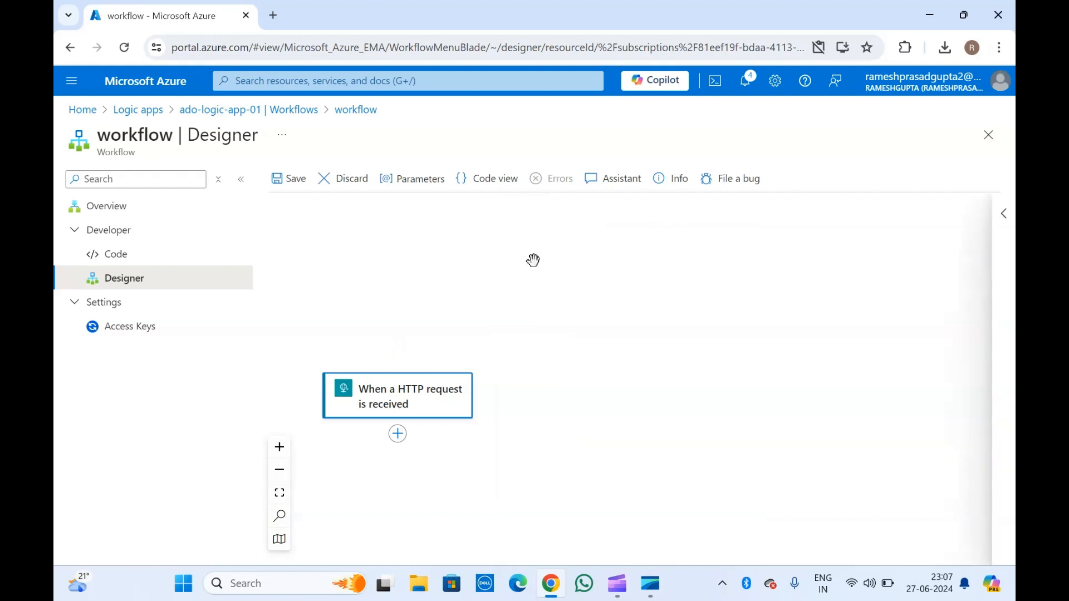
left_click(390, 400)
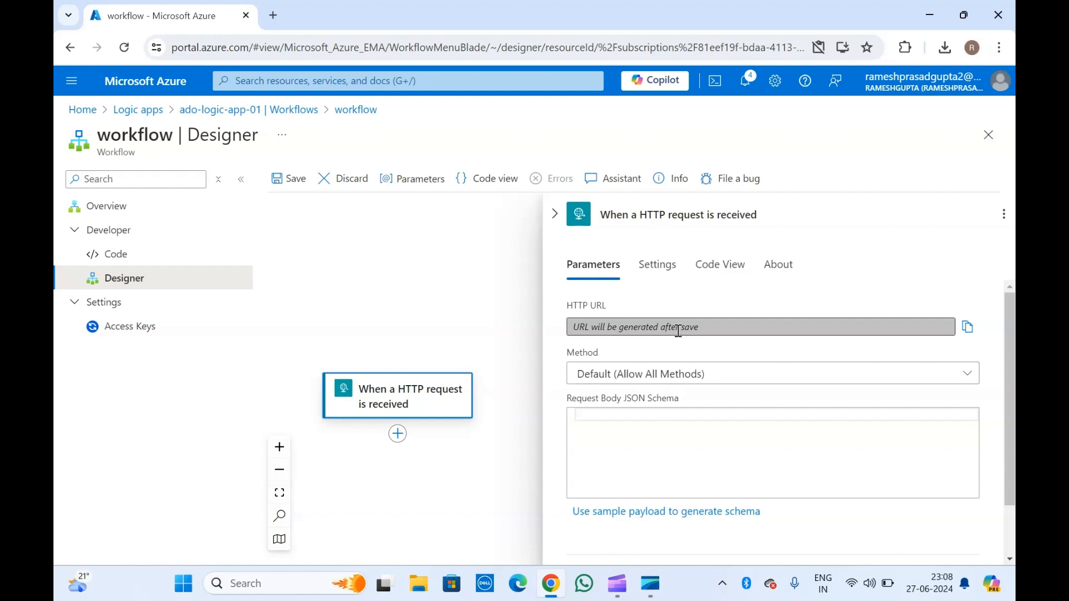
left_click(554, 212)
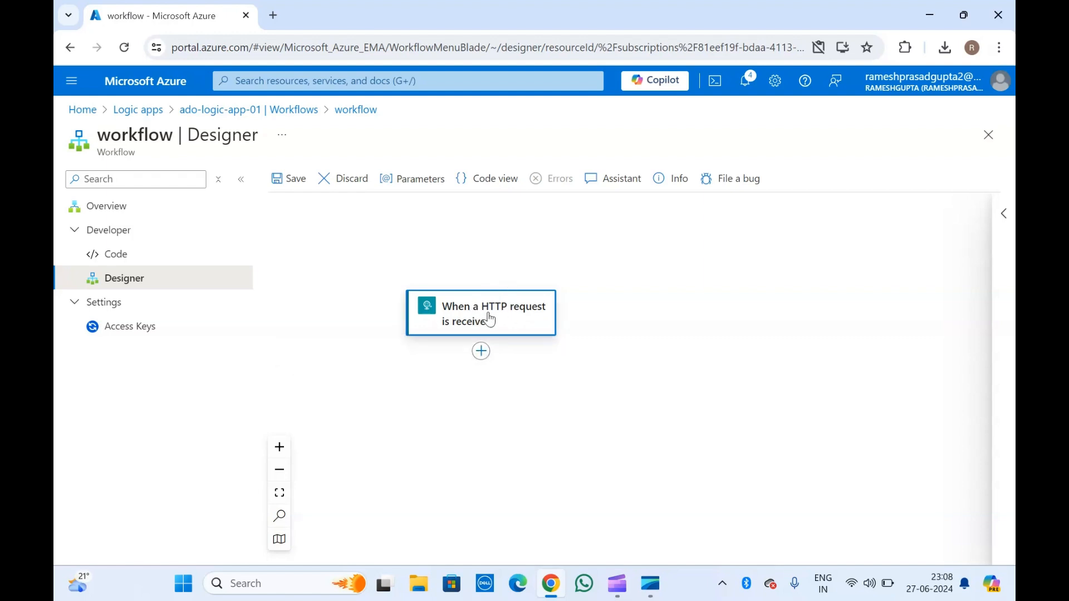
left_click(482, 352)
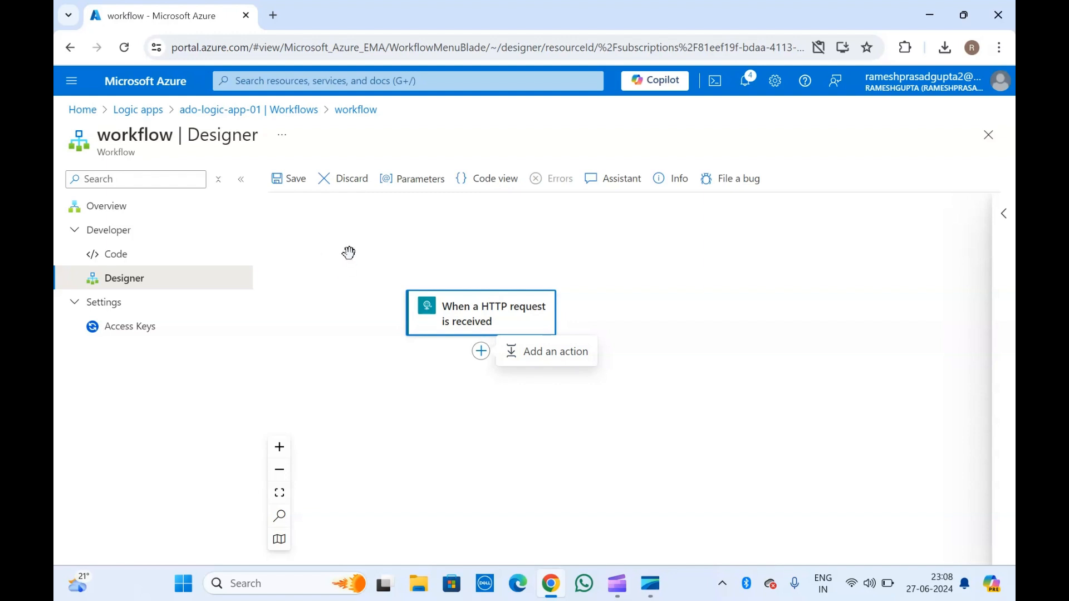
Start adding a new action after the HTTP trigger.
left_click(450, 266)
left_click_drag(496, 267, 529, 257)
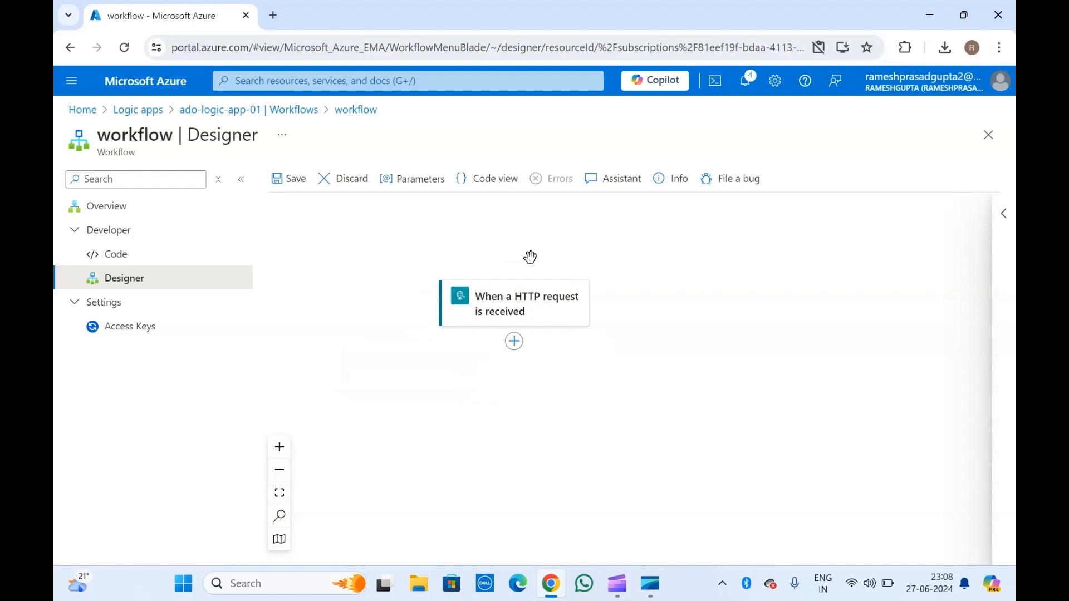
left_click(509, 347)
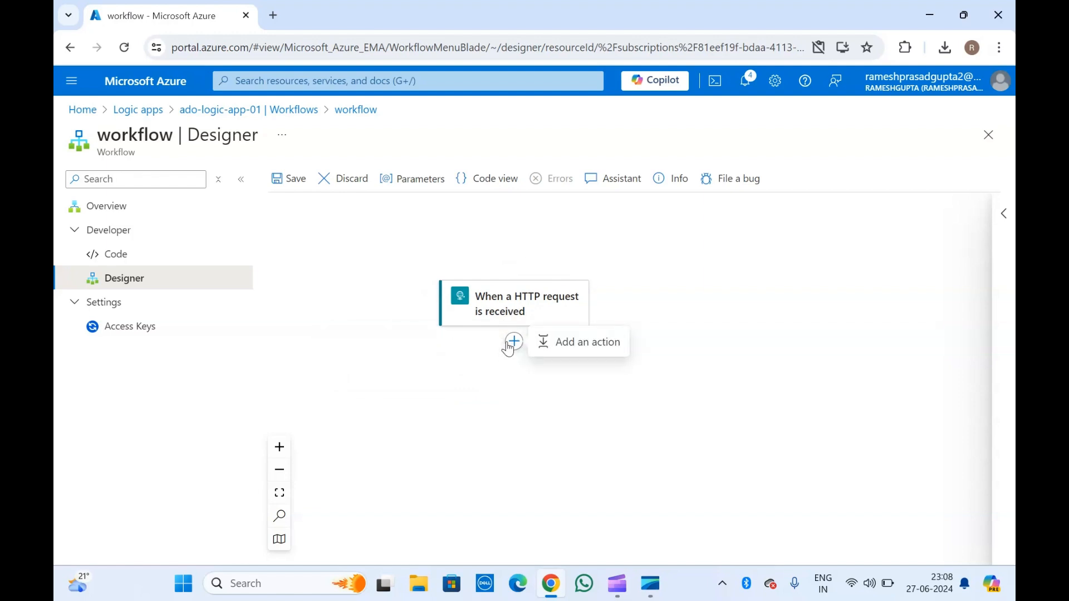
left_click(567, 346)
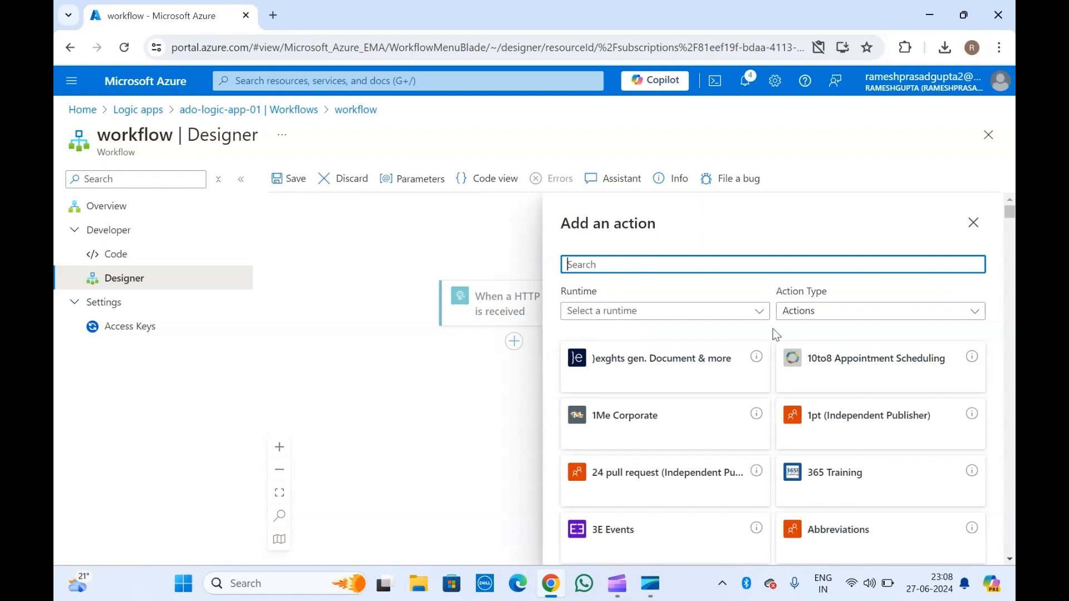
Browse the available action connector tiles, such as Azure Blob Storage.
scroll(773, 330, "down", 4)
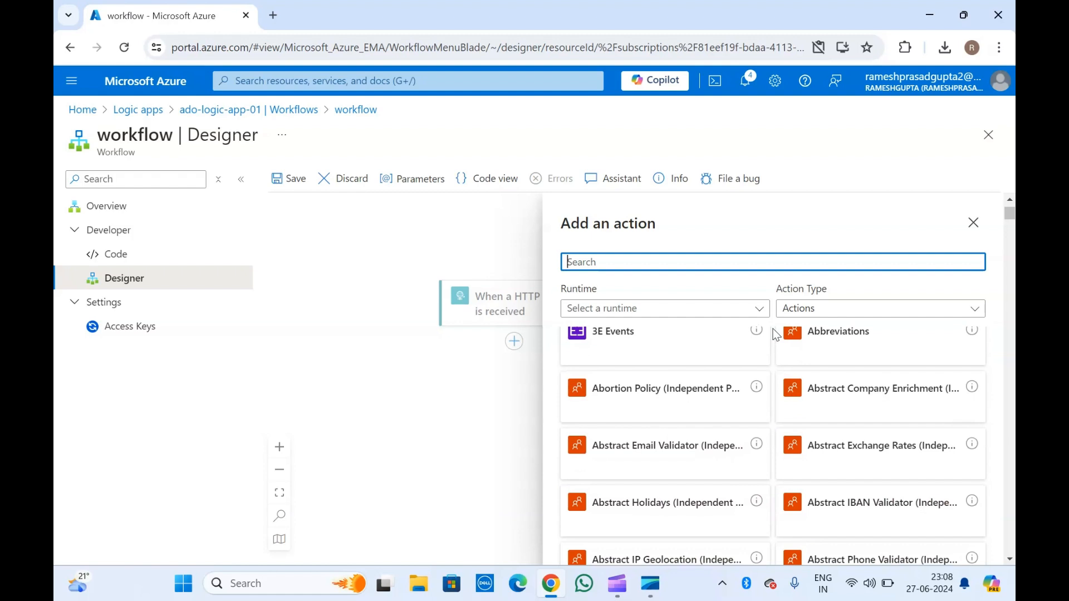
scroll(766, 448, "up", 3)
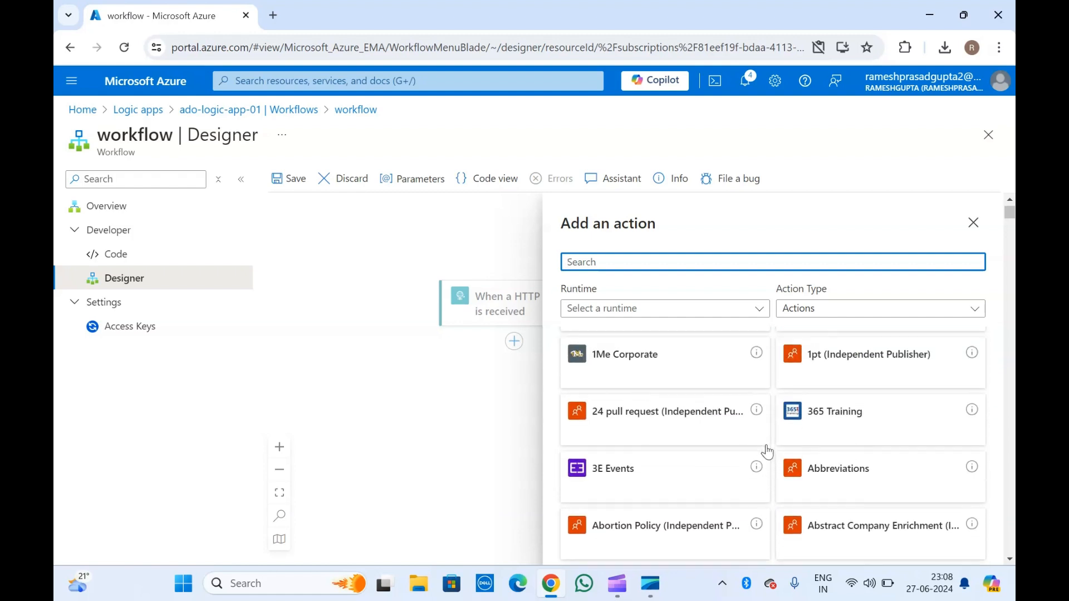
scroll(768, 452, "down", 4)
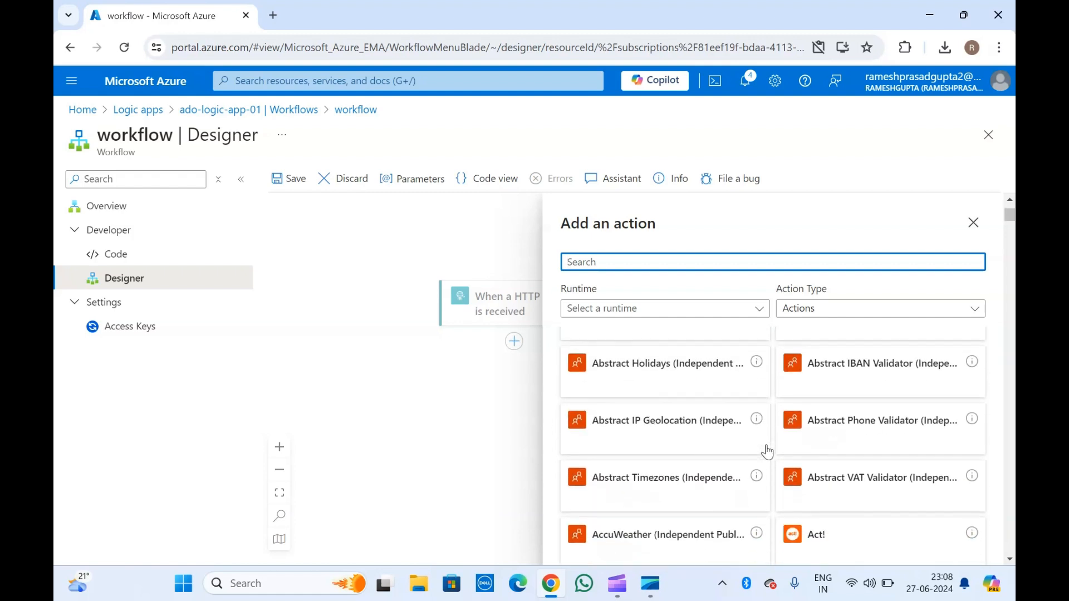
scroll(768, 452, "down", 5)
scroll(767, 452, "up", 2)
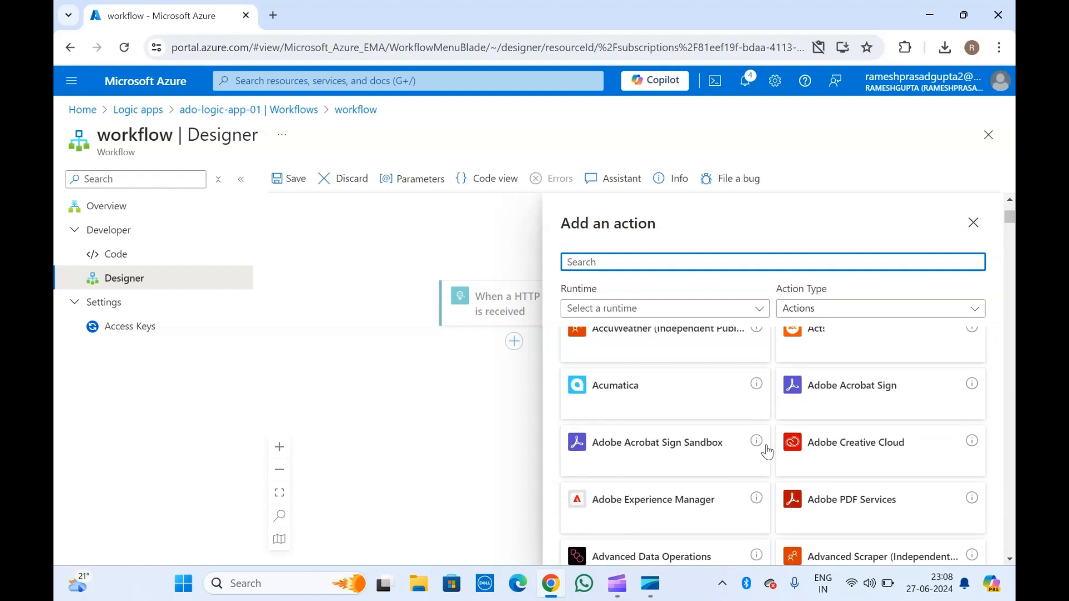
scroll(767, 453, "down", 1)
scroll(764, 449, "down", 1)
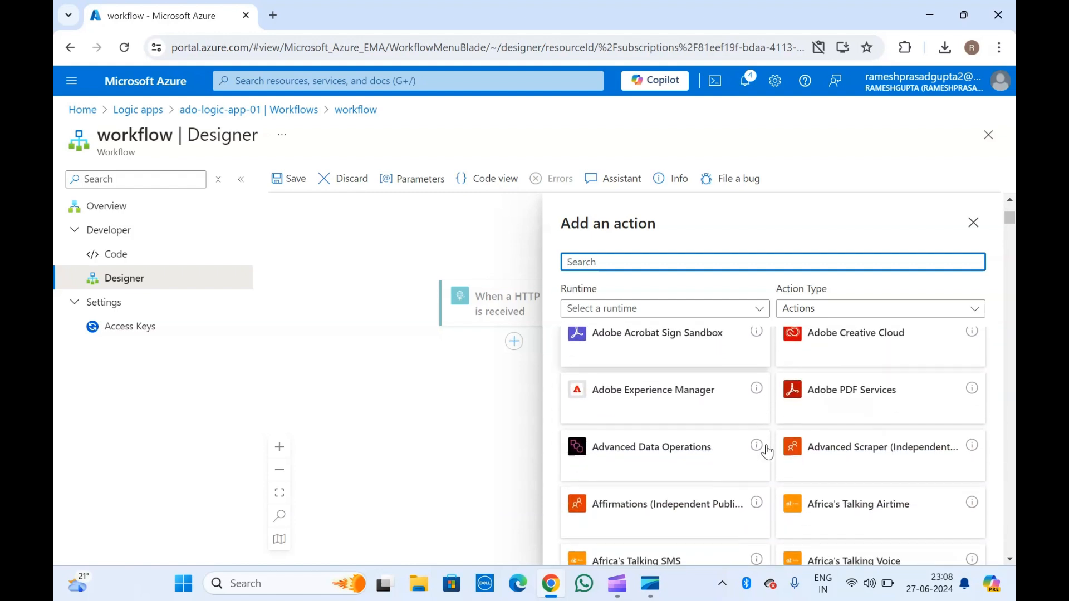
scroll(706, 499, "down", 2)
scroll(709, 500, "down", 1)
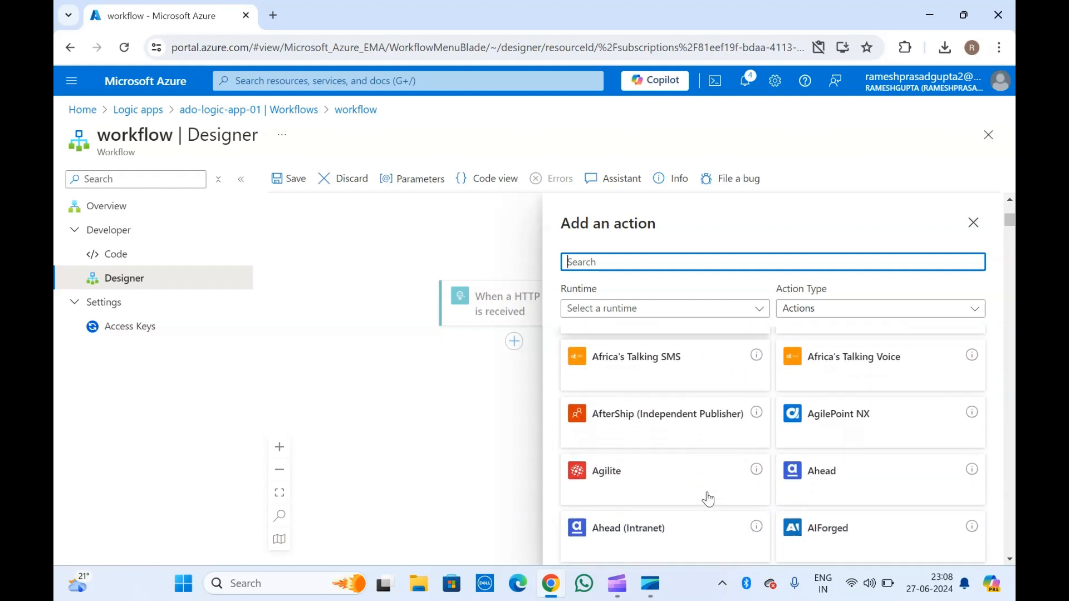
scroll(708, 499, "down", 2)
scroll(708, 500, "down", 1)
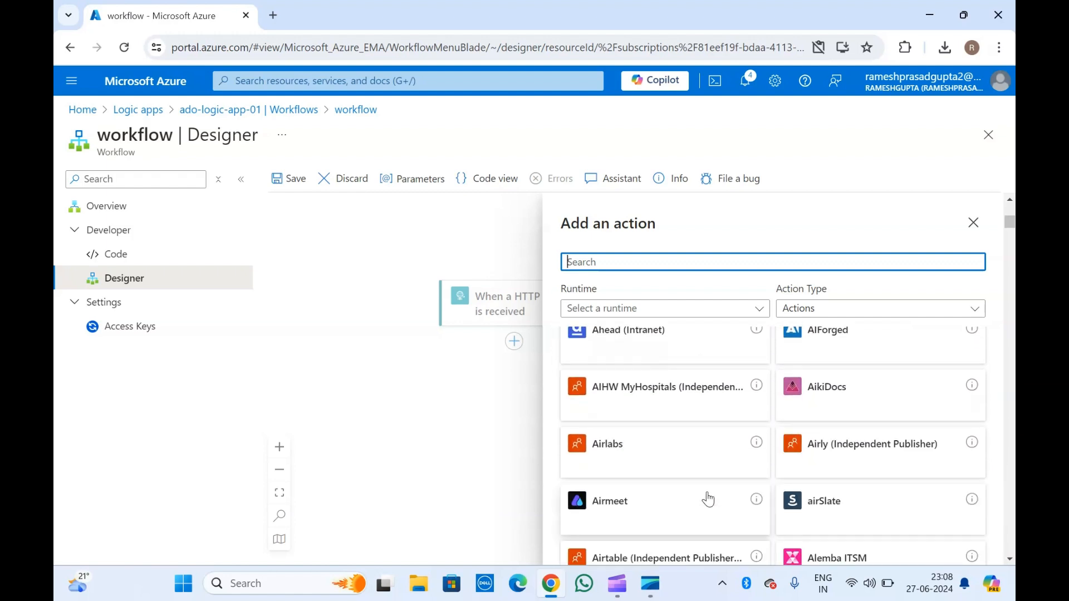
scroll(708, 500, "down", 1)
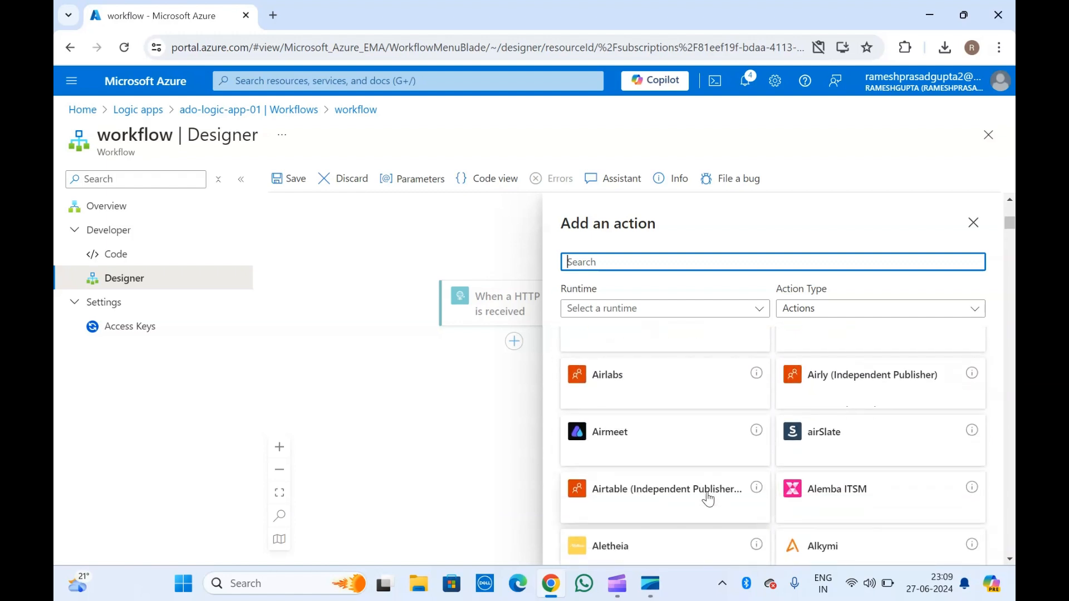
scroll(708, 499, "down", 4)
scroll(708, 500, "down", 3)
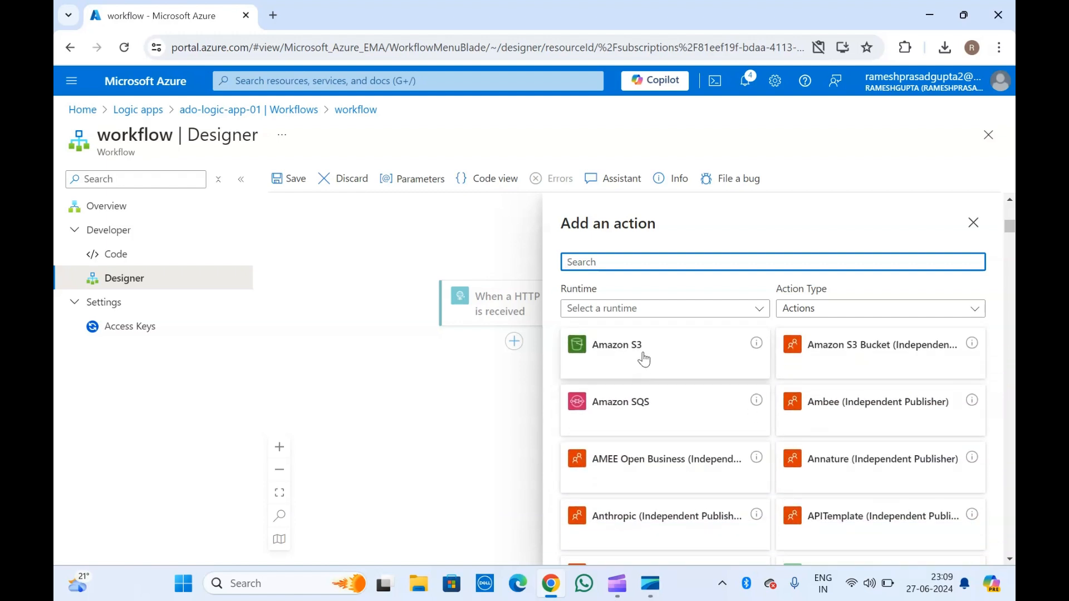
scroll(644, 360, "down", 3)
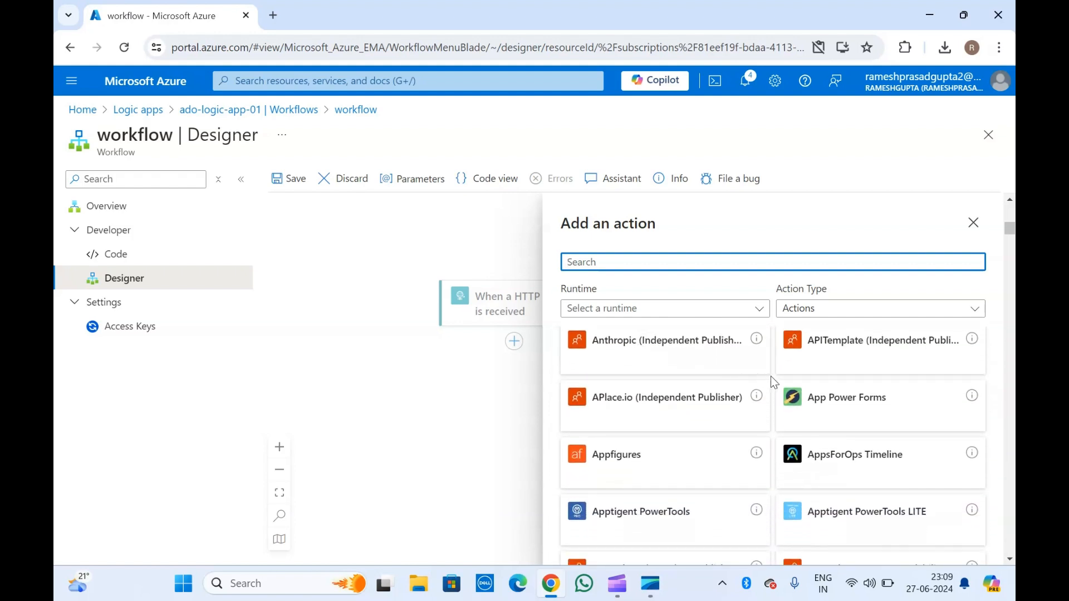
scroll(771, 377, "down", 3)
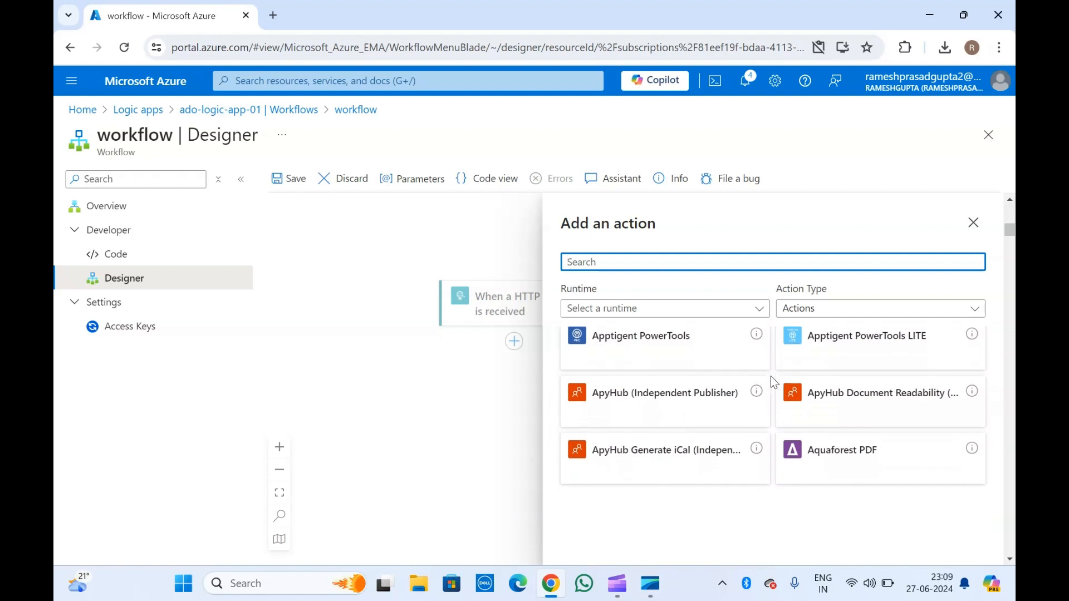
scroll(771, 479, "down", 8)
scroll(771, 479, "down", 6)
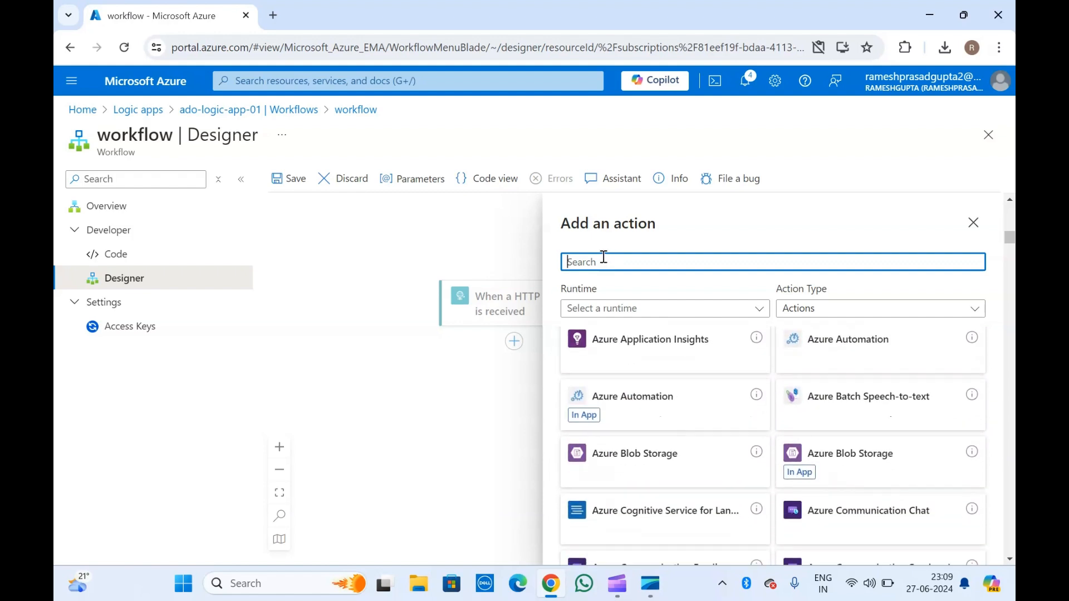
Search actions for 'azure' and add Azure DevOps 'Create a new release' after the trigger.
type("azure")
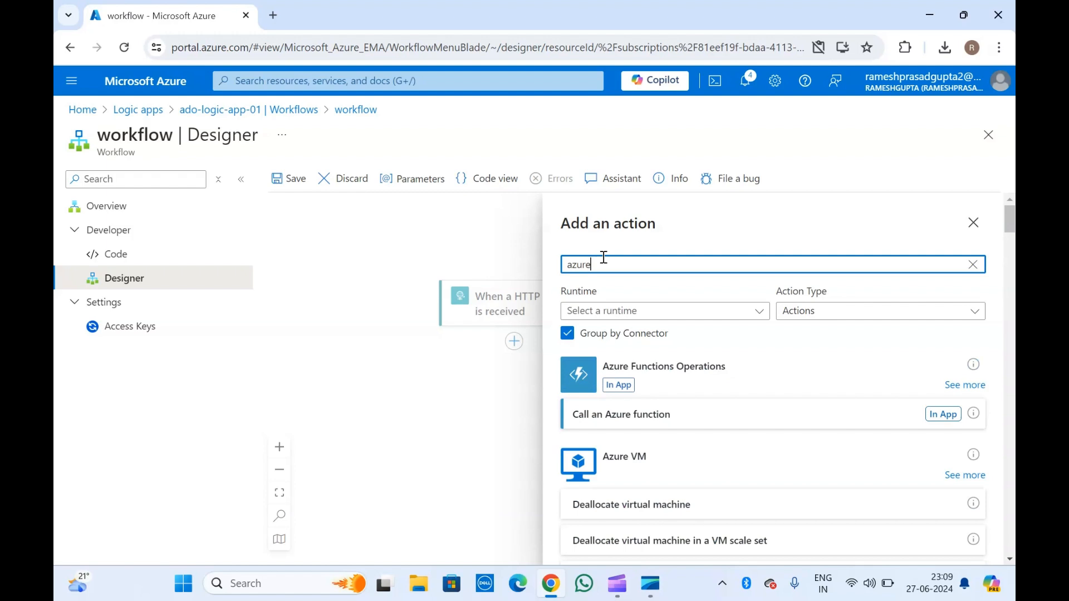
scroll(637, 501, "down", 3)
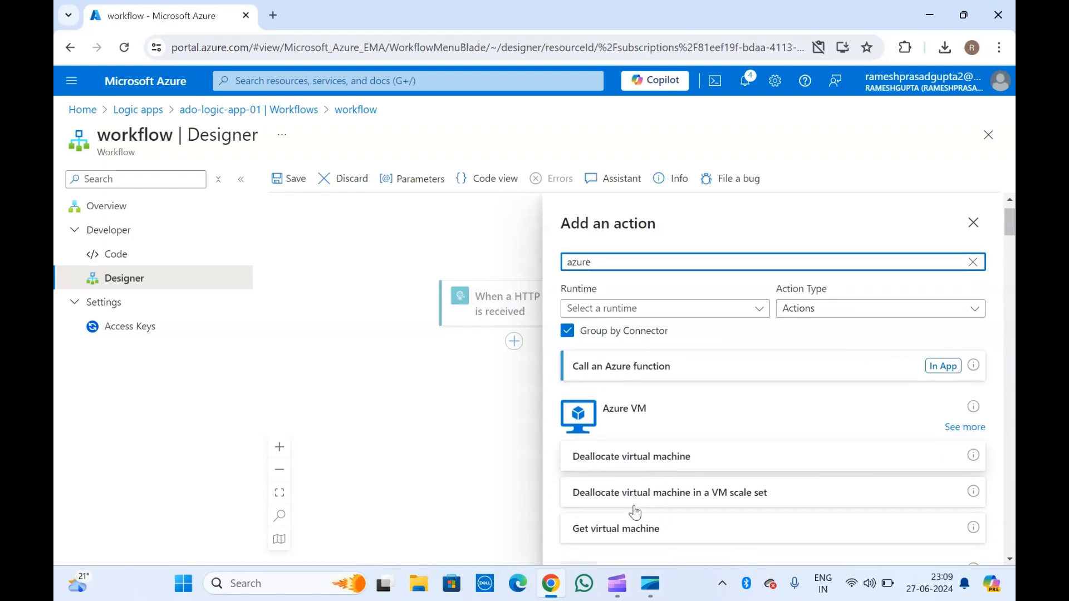
scroll(636, 501, "up", 1)
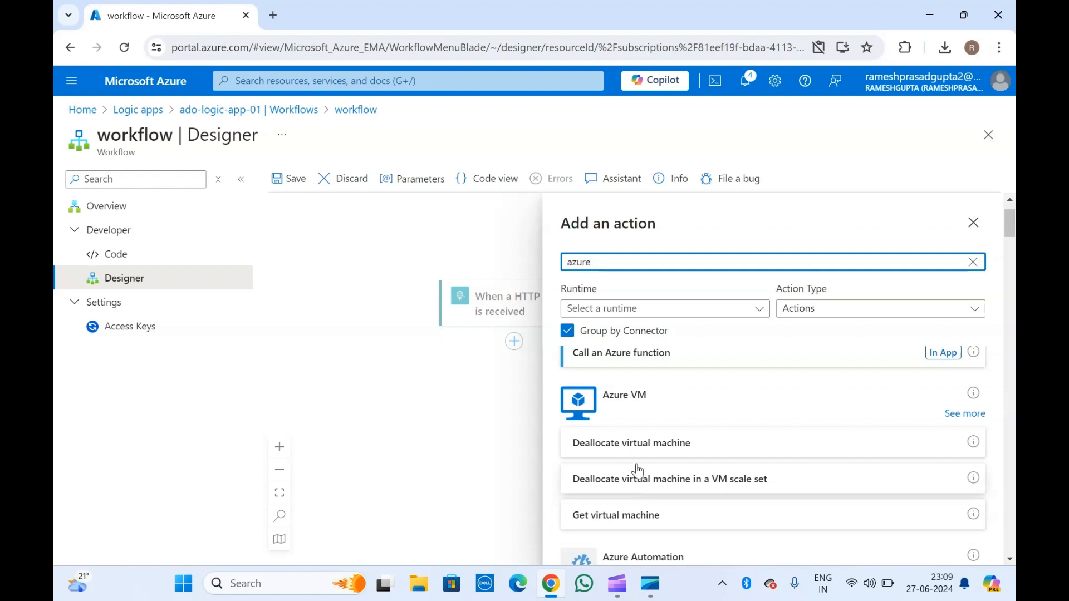
scroll(658, 437, "up", 2)
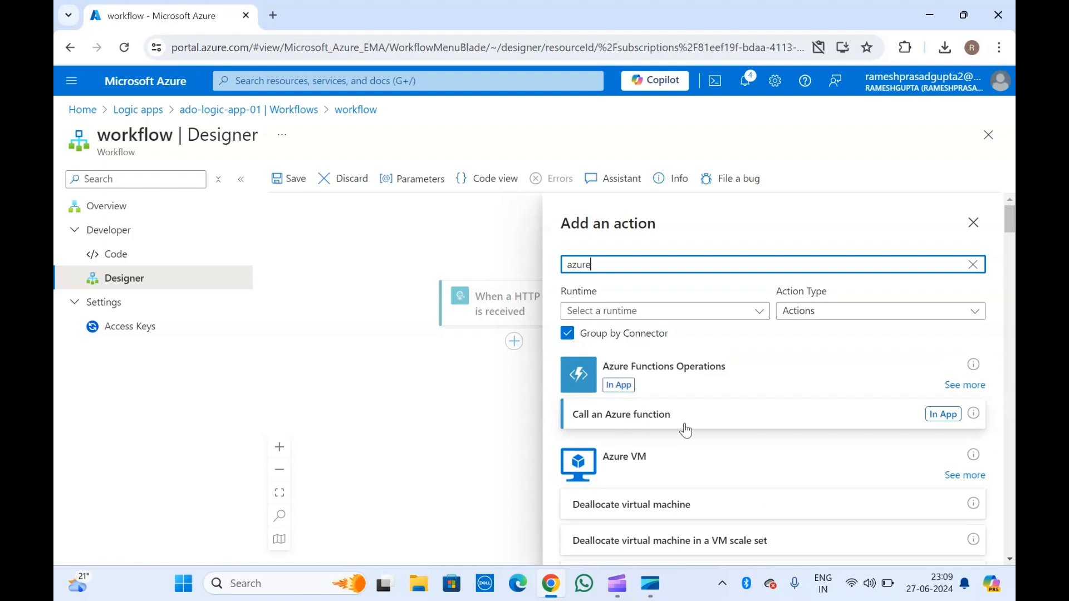
scroll(652, 454, "down", 5)
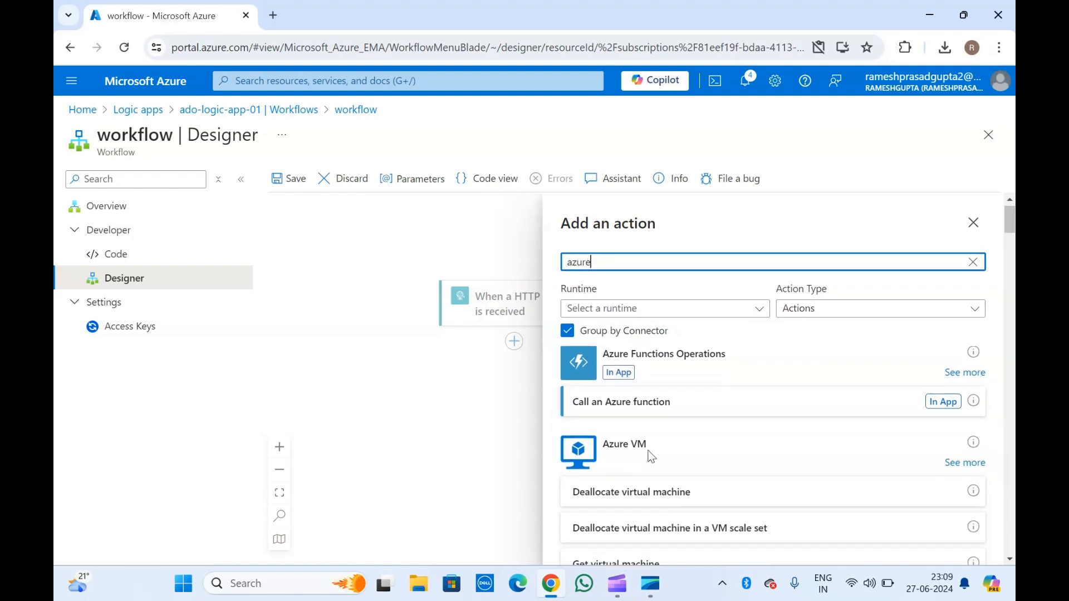
scroll(652, 457, "down", 3)
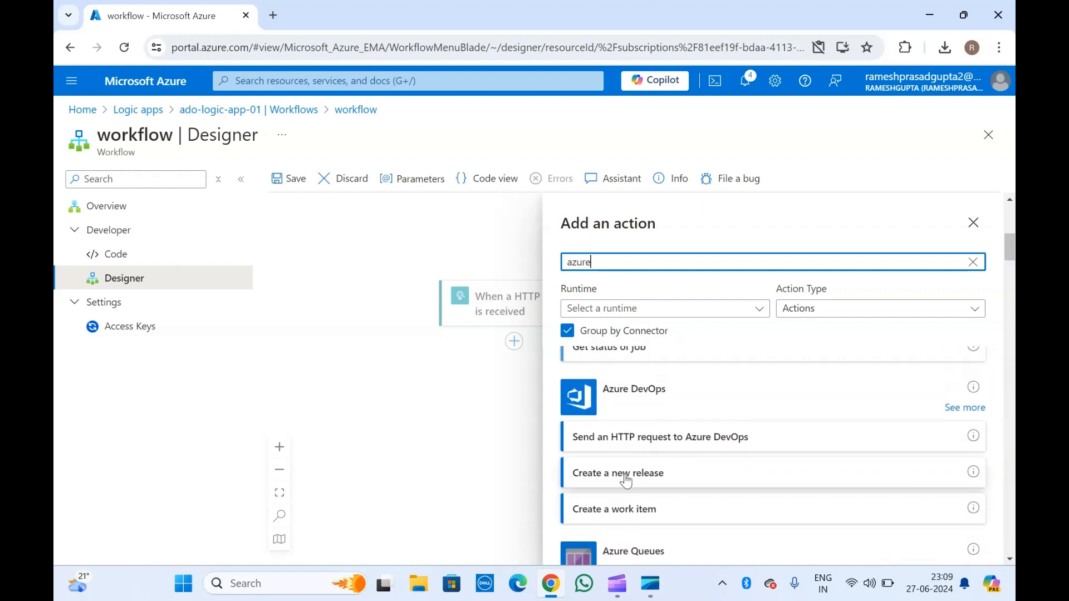
left_click(625, 477)
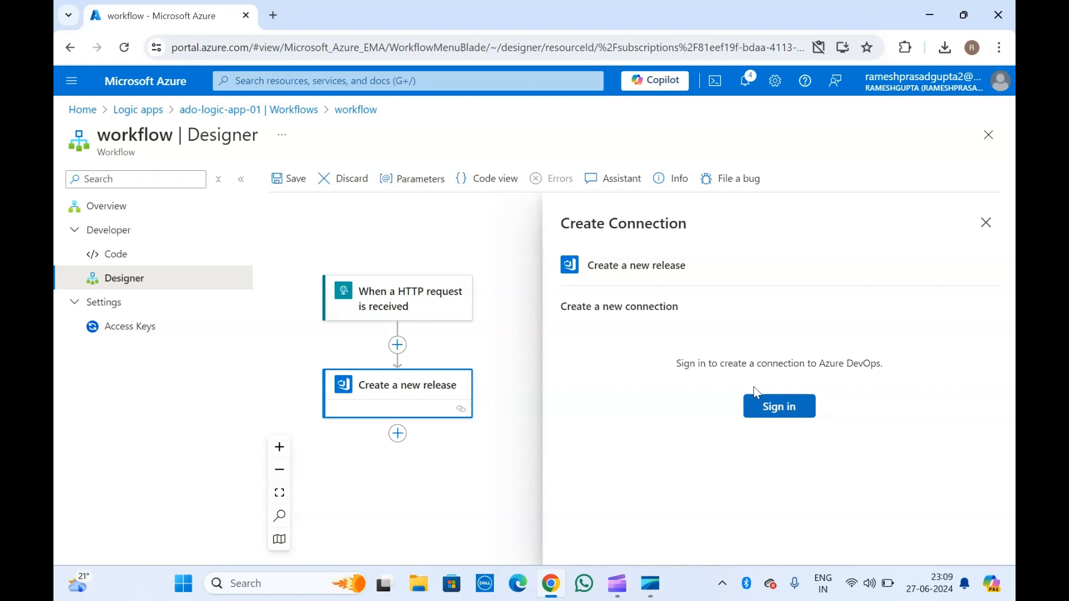
Try the Azure DevOps sign-in, allowing the portal clipboard access before retrying.
left_click(780, 405)
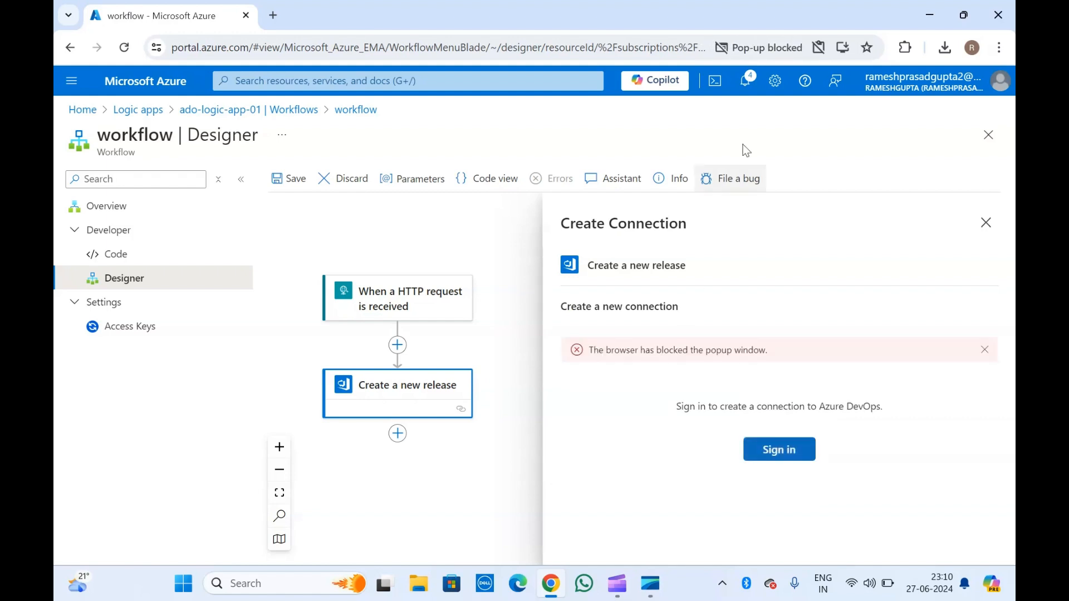
left_click(818, 47)
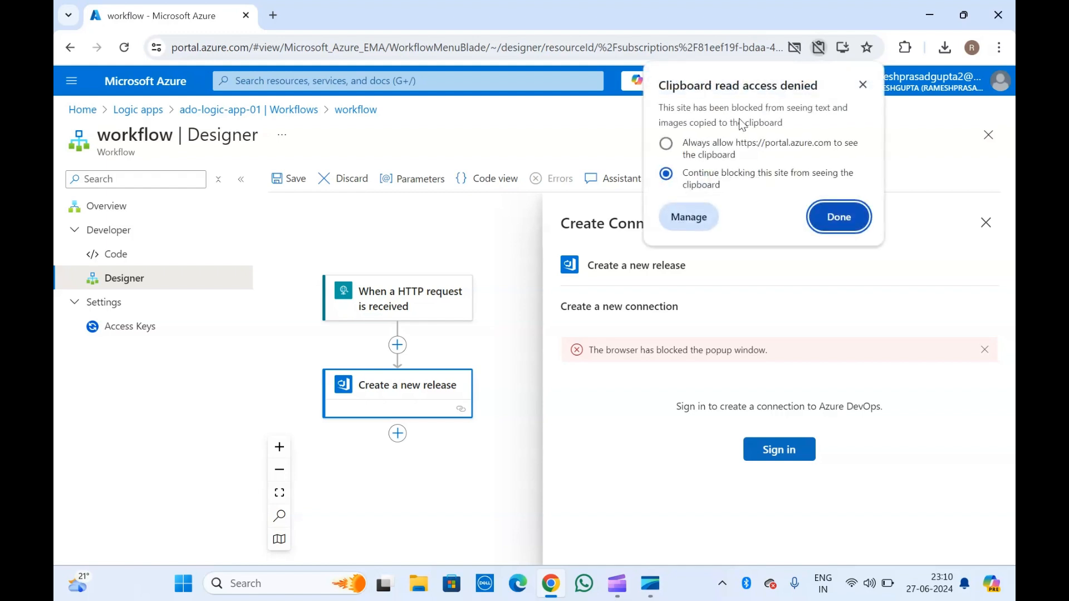
left_click(666, 143)
left_click(818, 217)
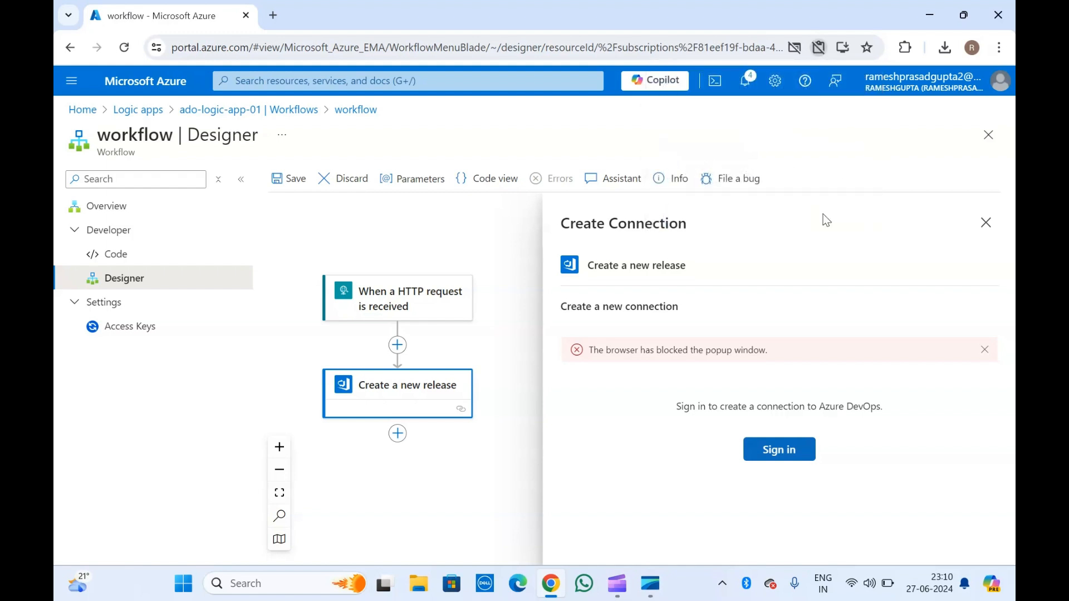
left_click(780, 451)
Always allow pop-ups from portal.azure.com and restart the Azure DevOps sign-in.
left_click(795, 46)
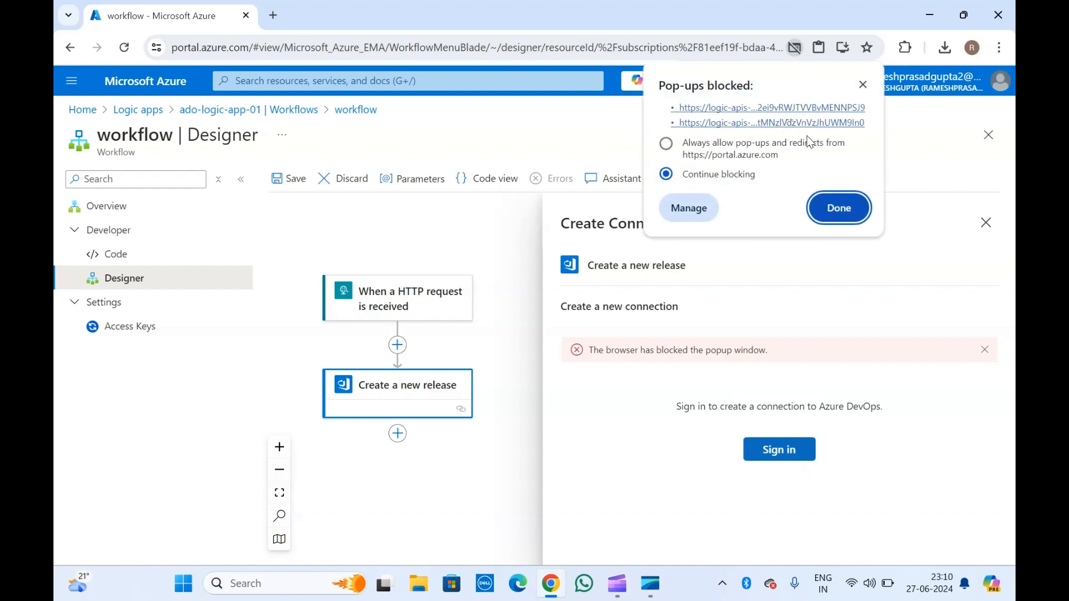
left_click(666, 144)
left_click(838, 207)
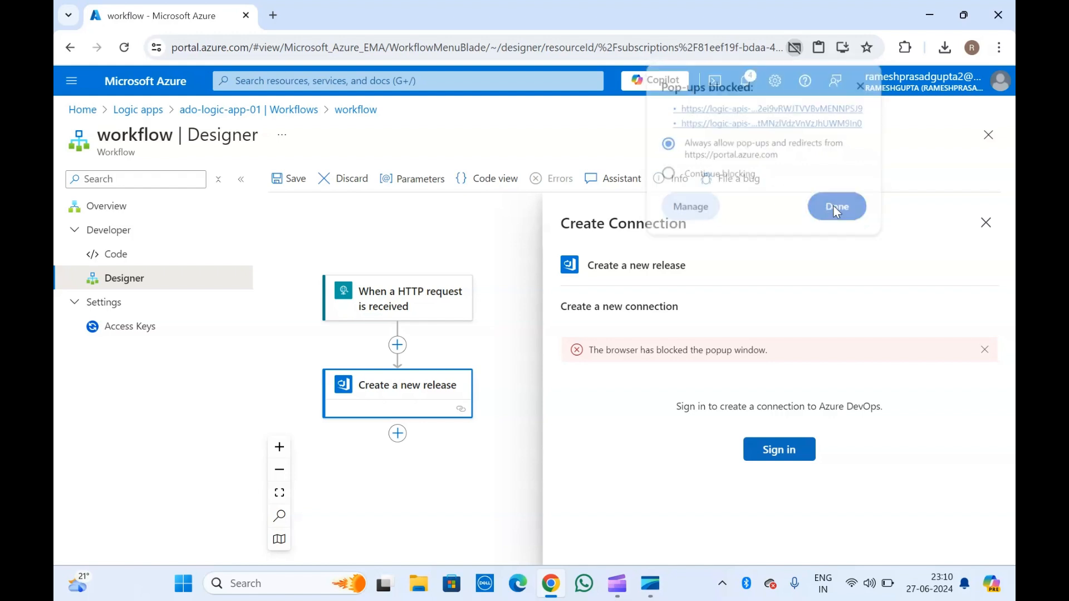
left_click(779, 452)
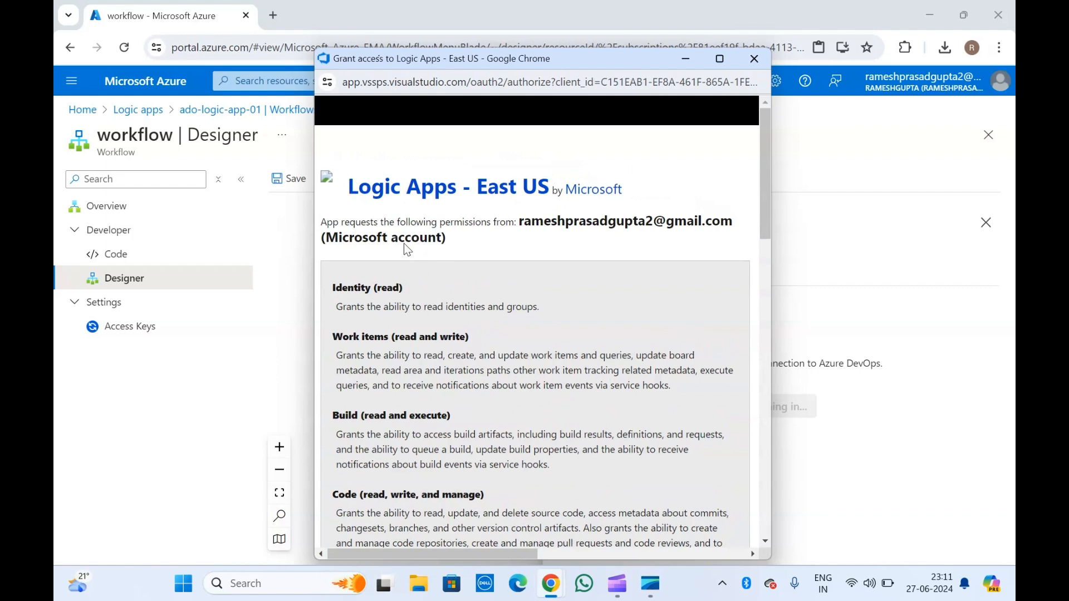
Review the Logic Apps - East US requested permissions and accept the Azure DevOps consent.
scroll(489, 338, "down", 10)
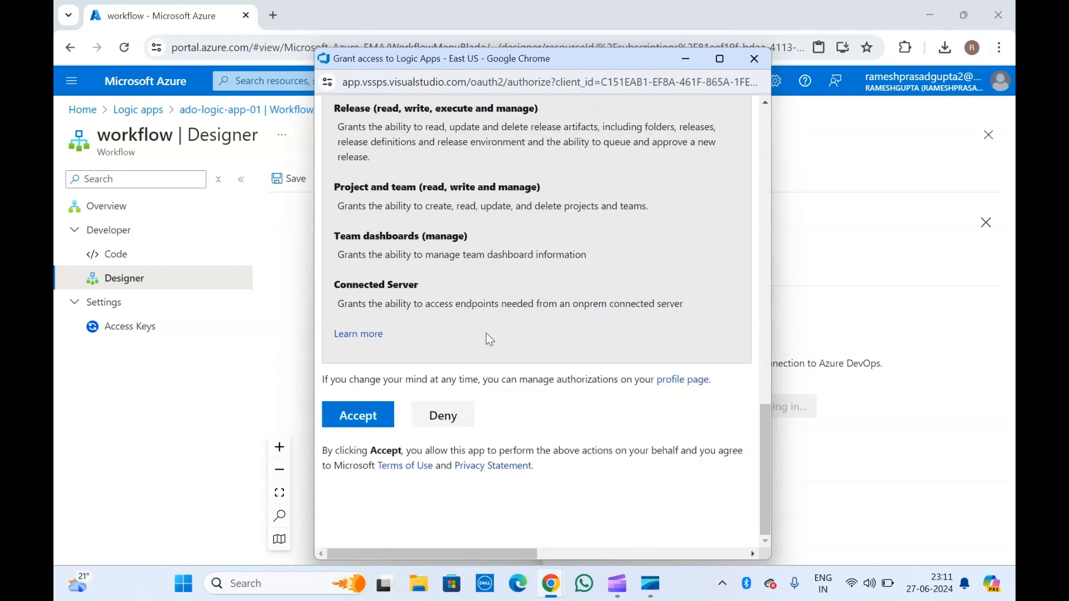
scroll(486, 333, "up", 10)
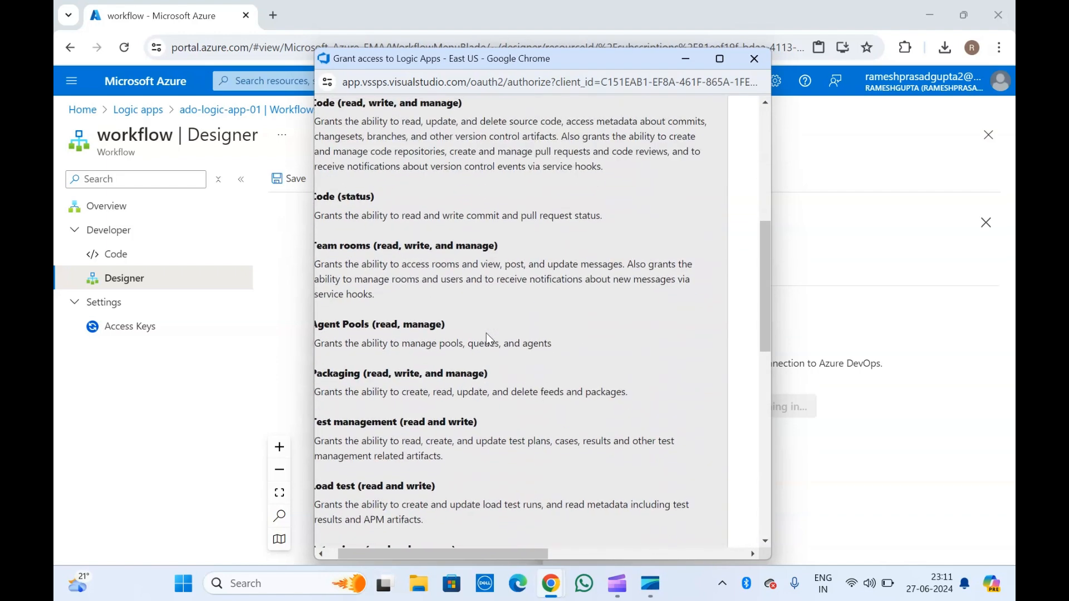
scroll(487, 333, "left", 1)
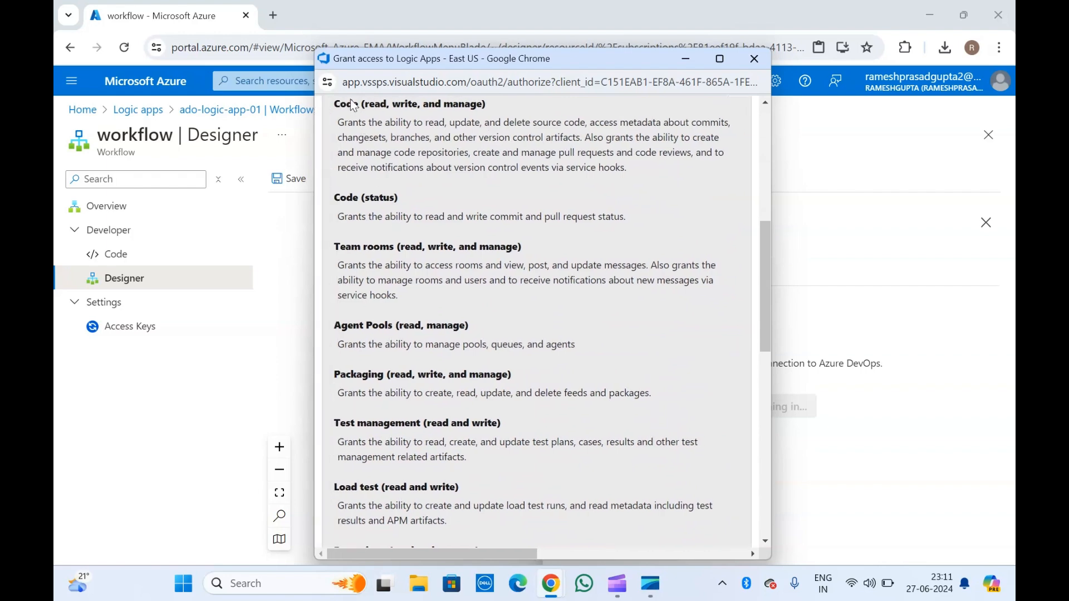
scroll(349, 99, "up", 4)
scroll(354, 182, "up", 2)
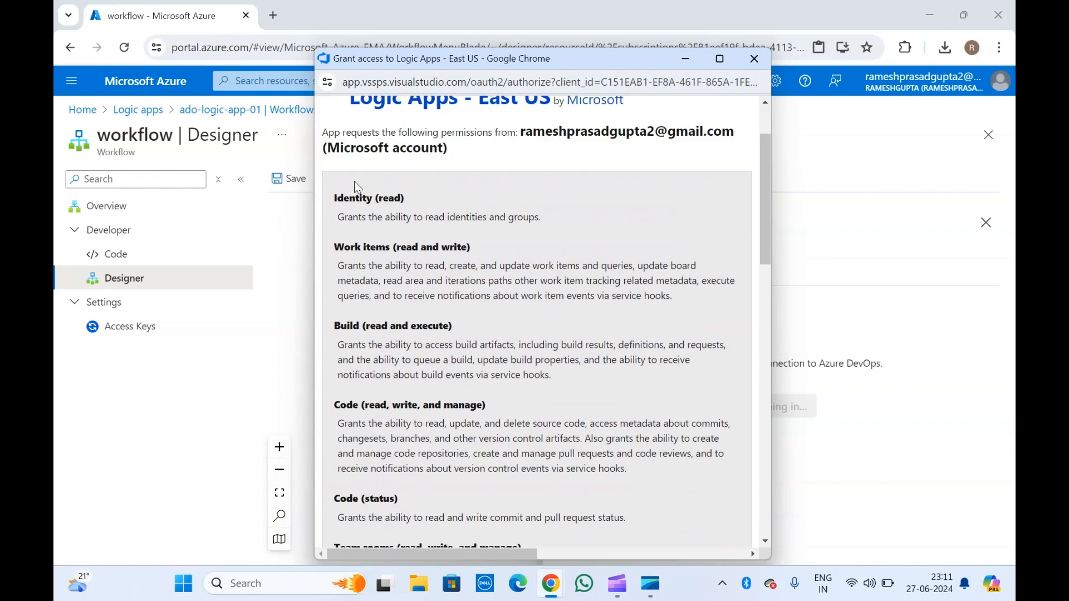
scroll(354, 182, "up", 2)
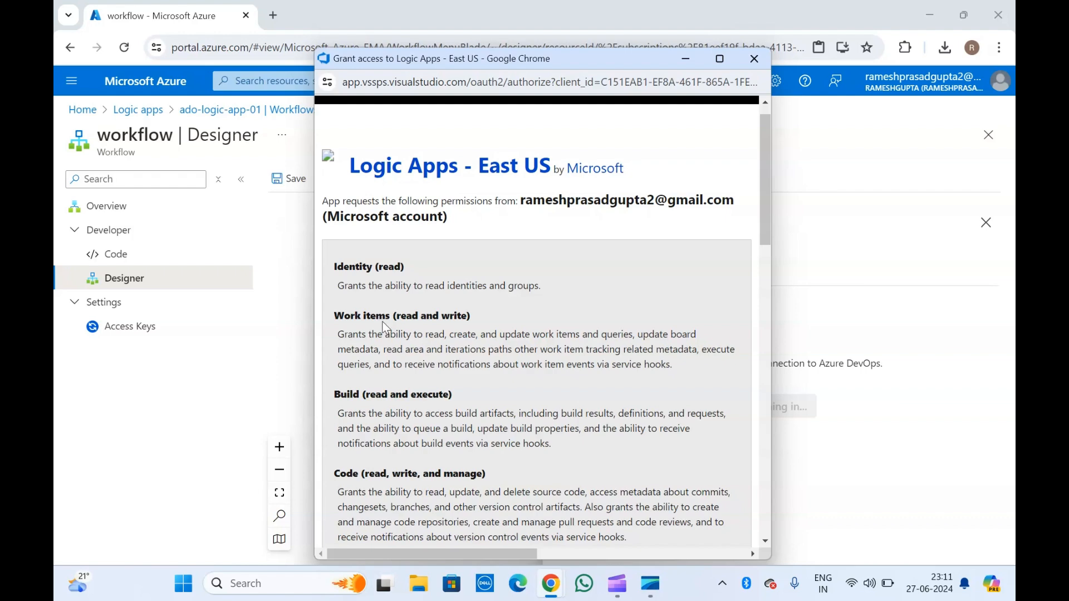
scroll(385, 327, "down", 10)
scroll(385, 328, "down", 6)
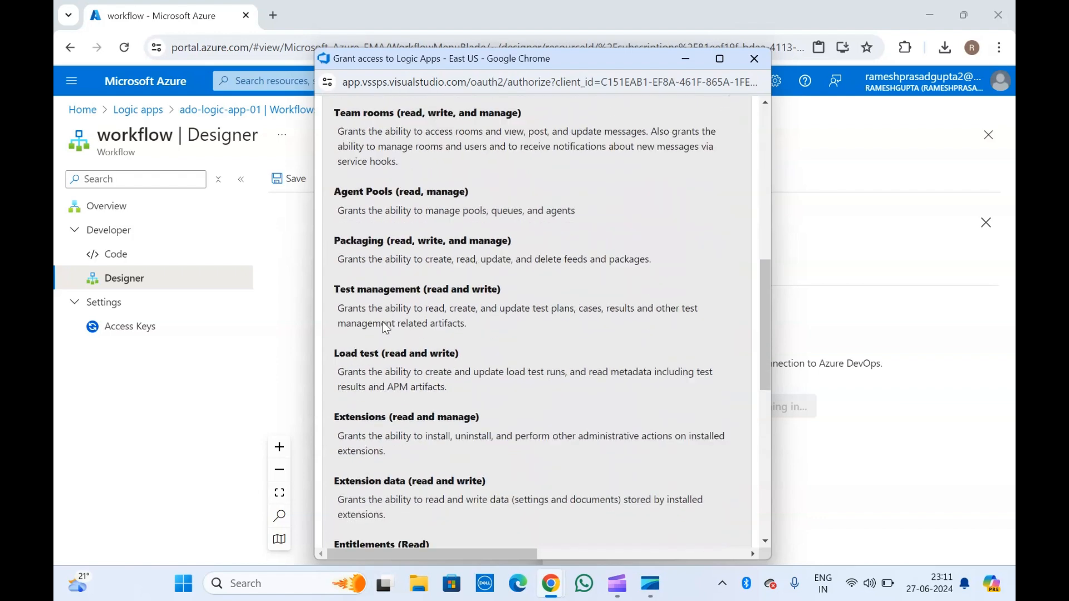
scroll(385, 328, "down", 9)
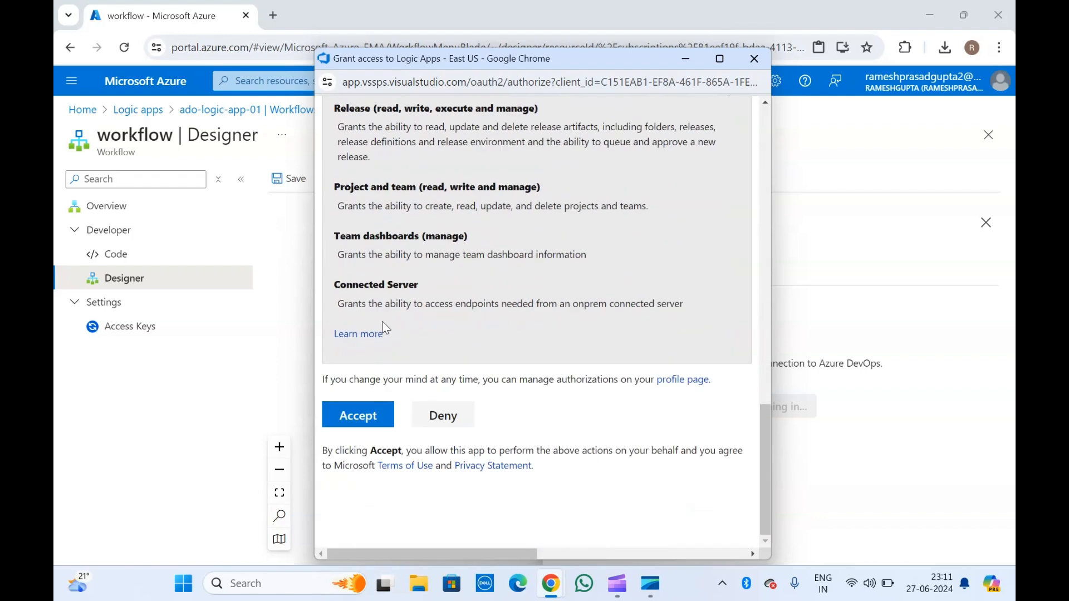
left_click(363, 414)
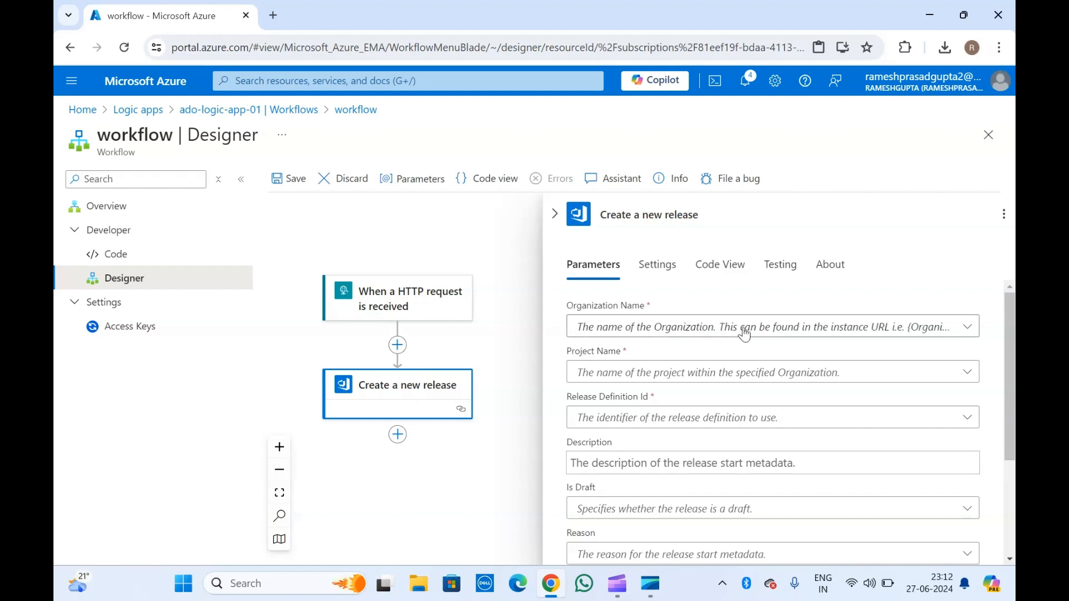
Choose an Organization Name for the release action and try loading its projects.
left_click(792, 335)
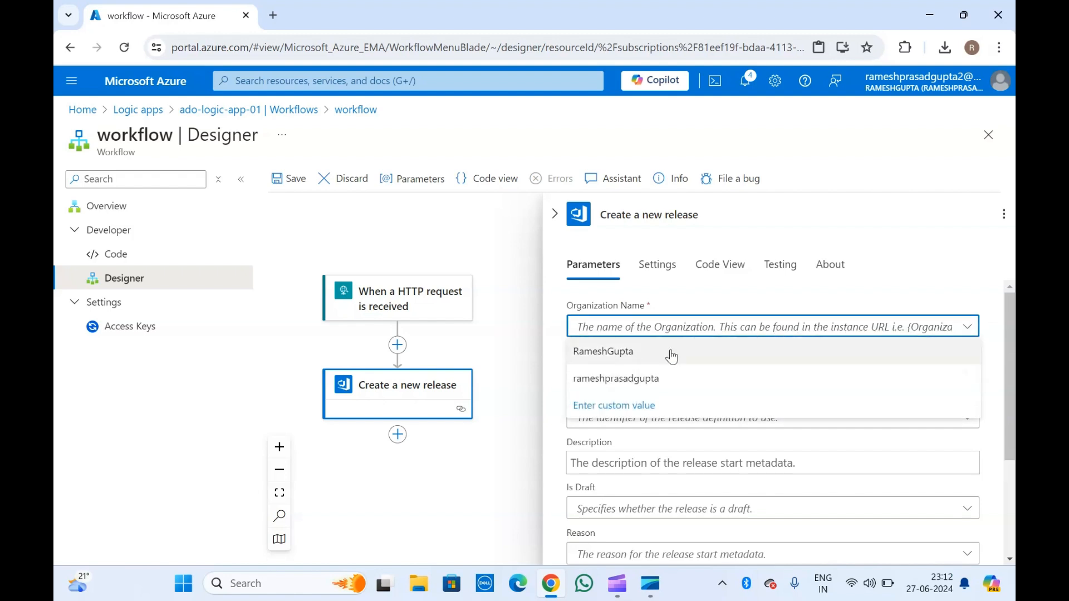
left_click(634, 380)
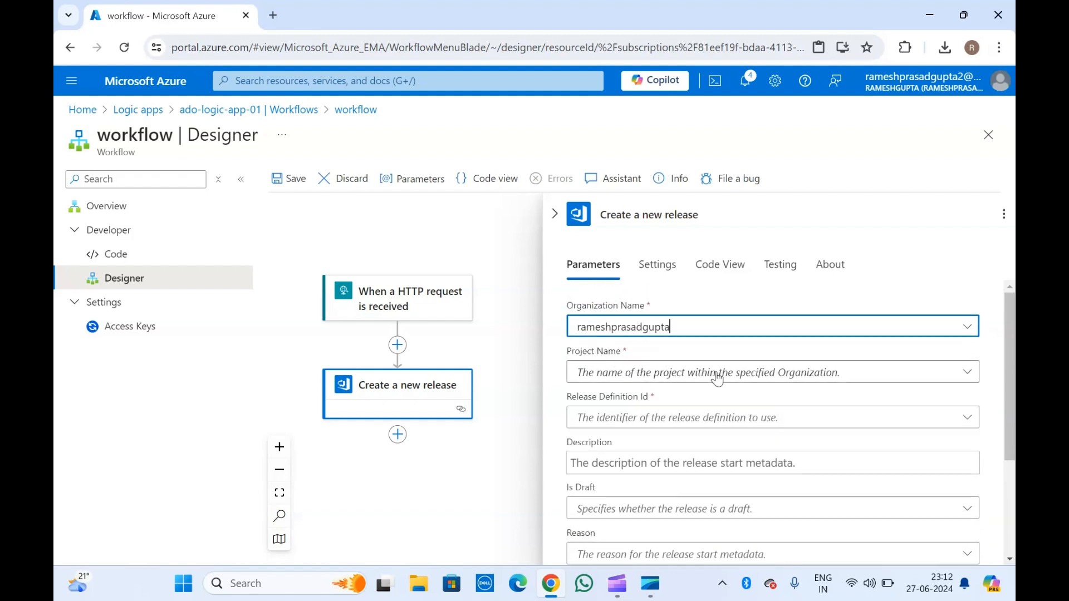
left_click(615, 350)
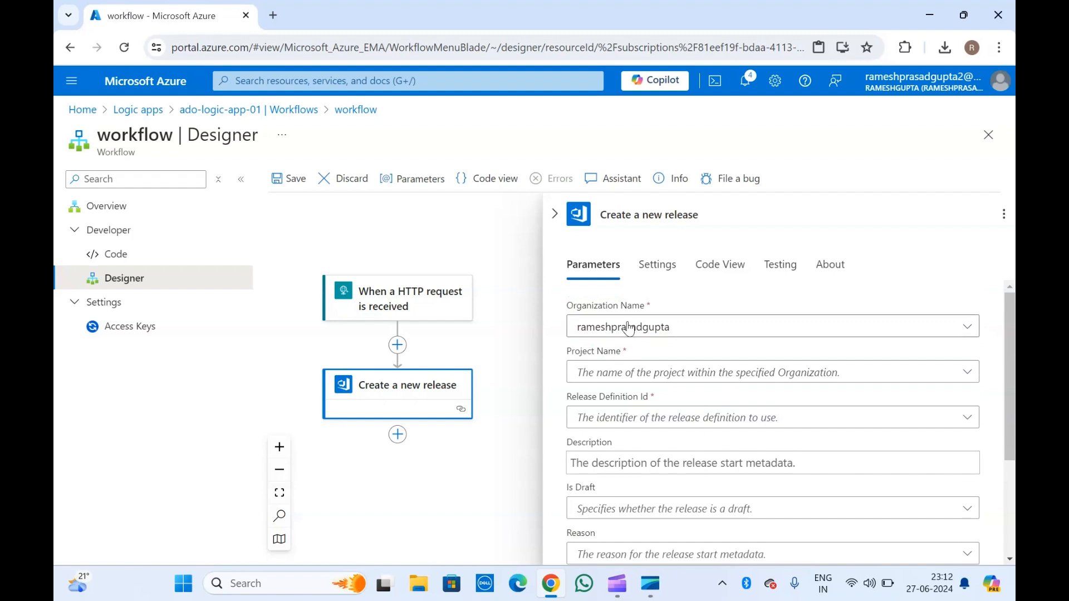
left_click(698, 373)
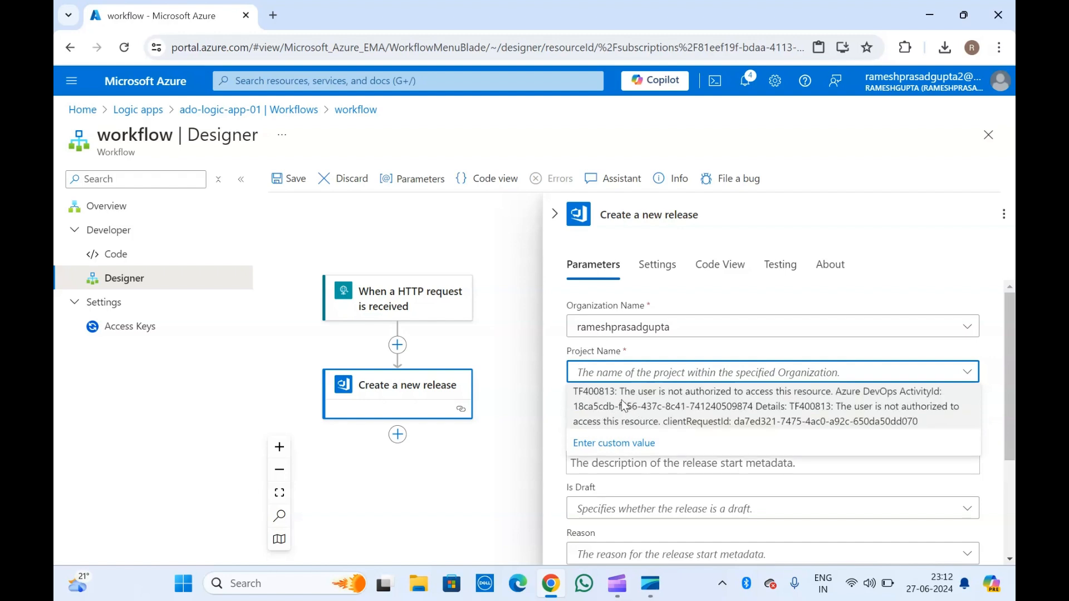
Switch organizations and back, retrying the Project Name list after a TF400813 authorization error.
double_click(664, 329)
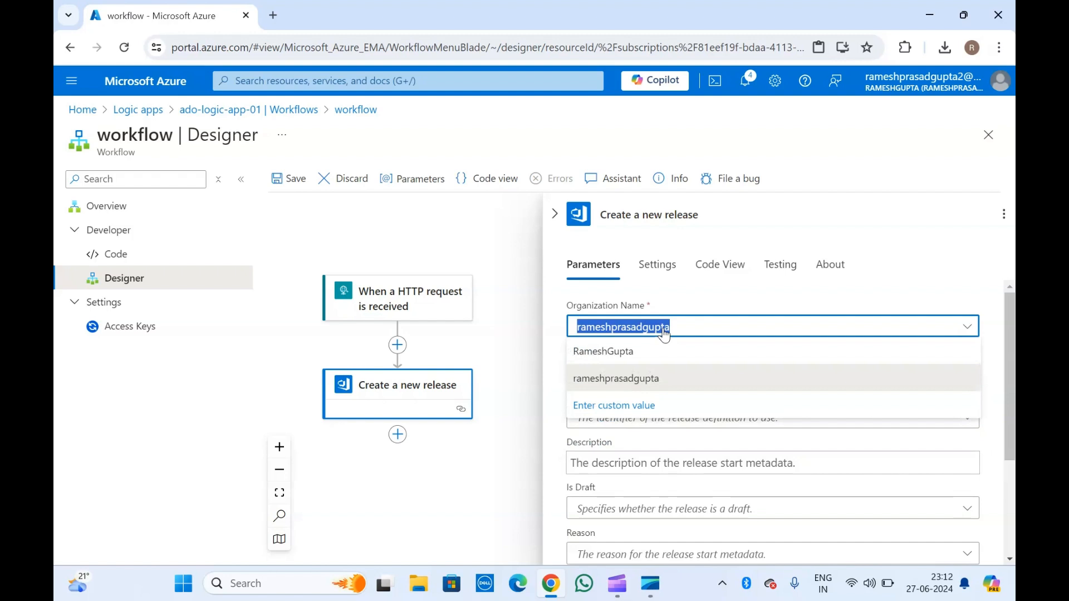
left_click(623, 352)
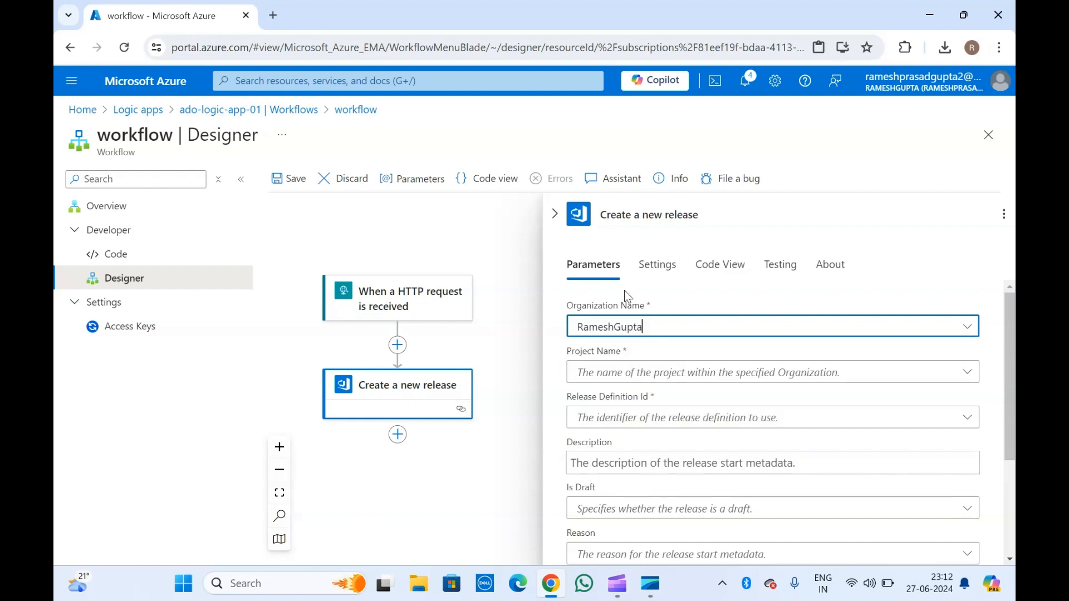
left_click(639, 383)
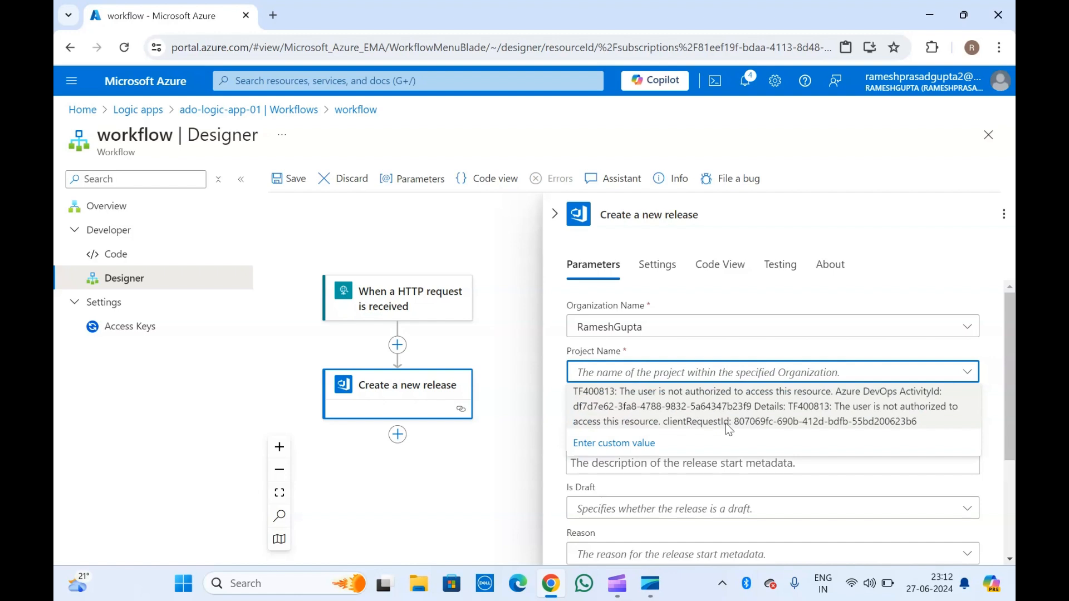
left_click(629, 297)
left_click(635, 330)
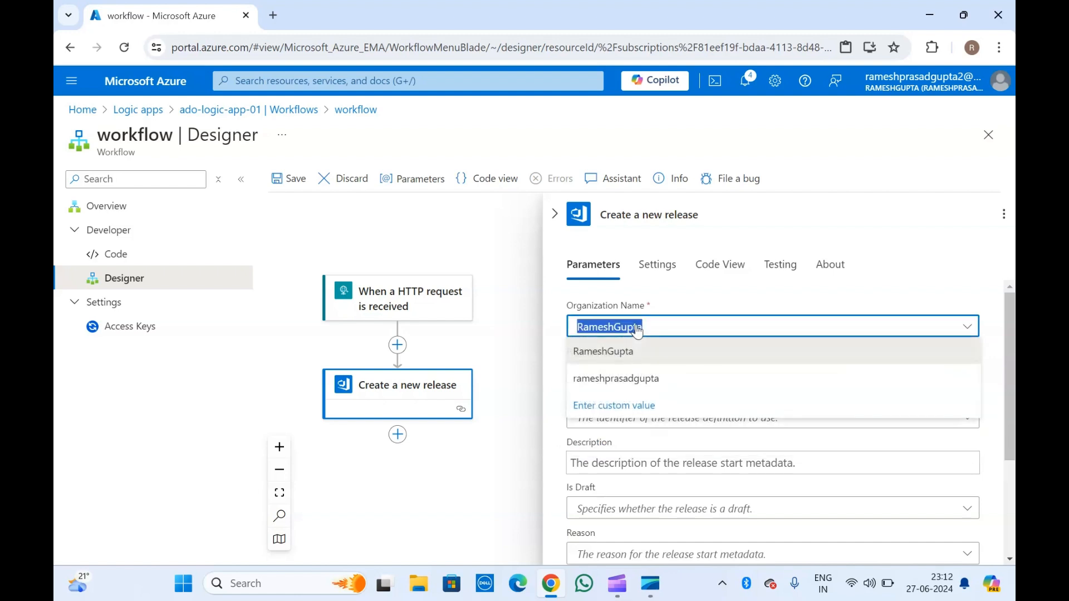
left_click(623, 380)
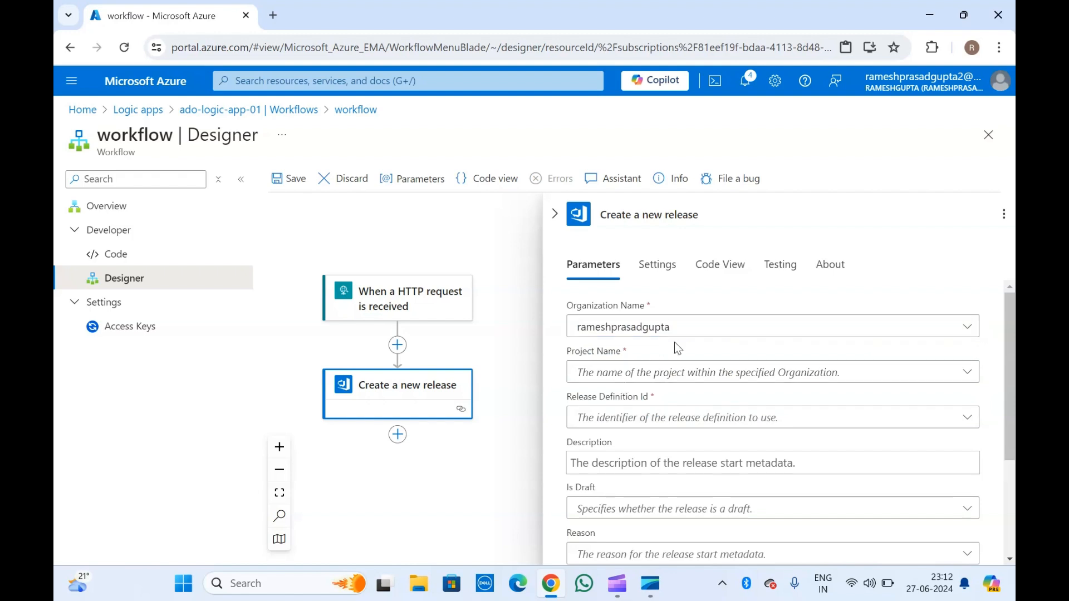
left_click(684, 372)
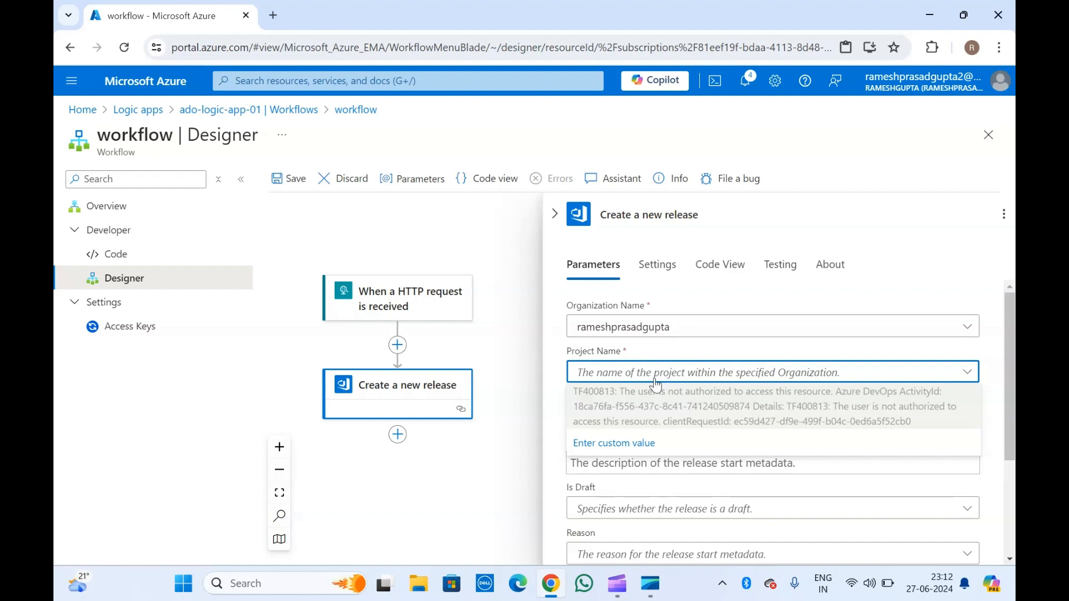
left_click(389, 399)
scroll(668, 452, "down", 3)
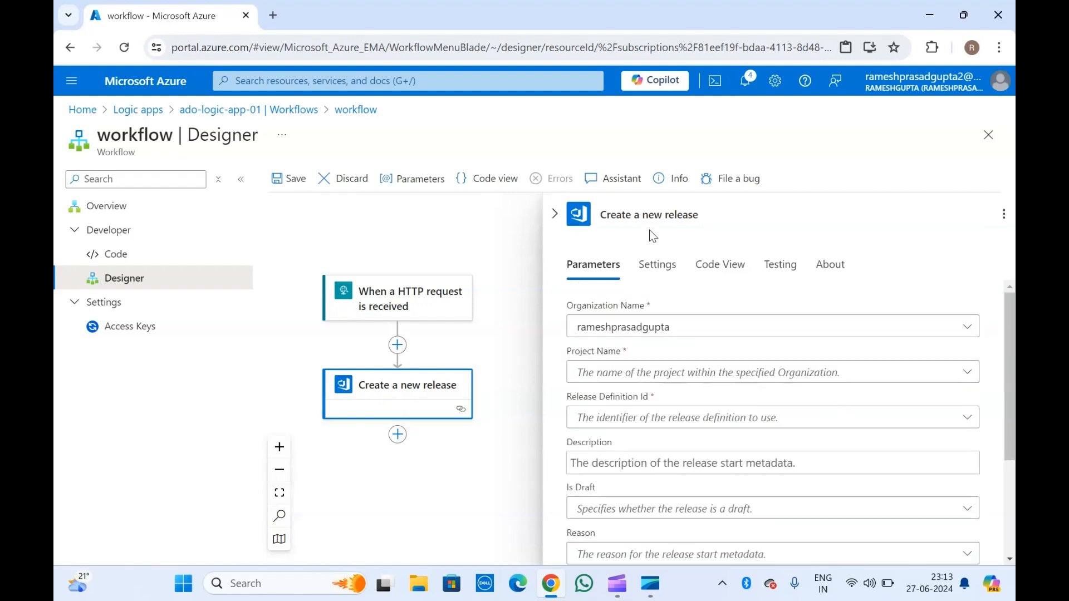
Delete the Create a new release action from the workflow.
left_click(553, 213)
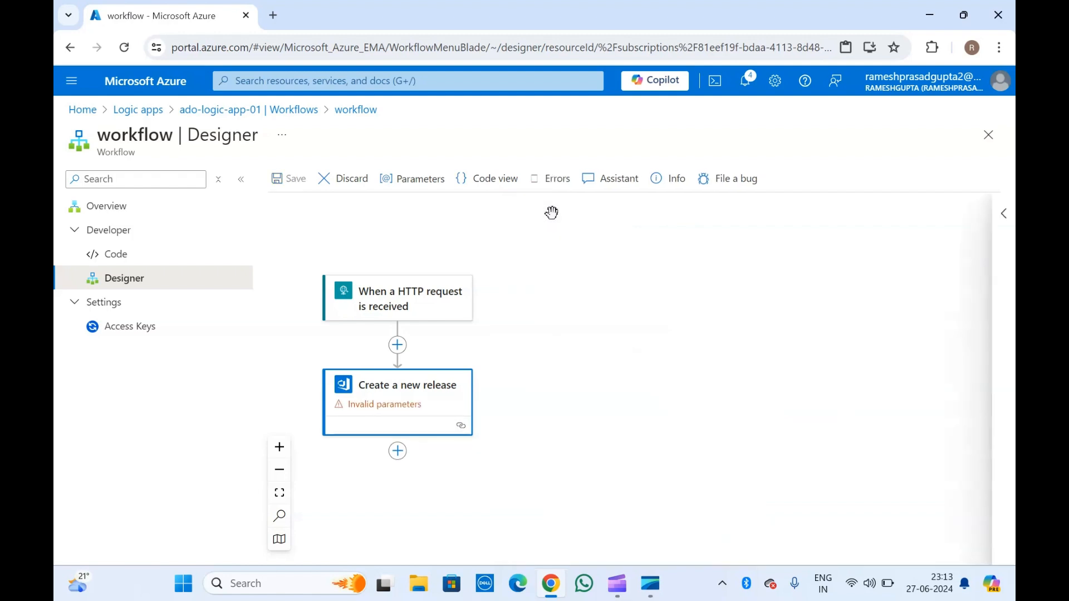
right_click(409, 402)
left_click(443, 411)
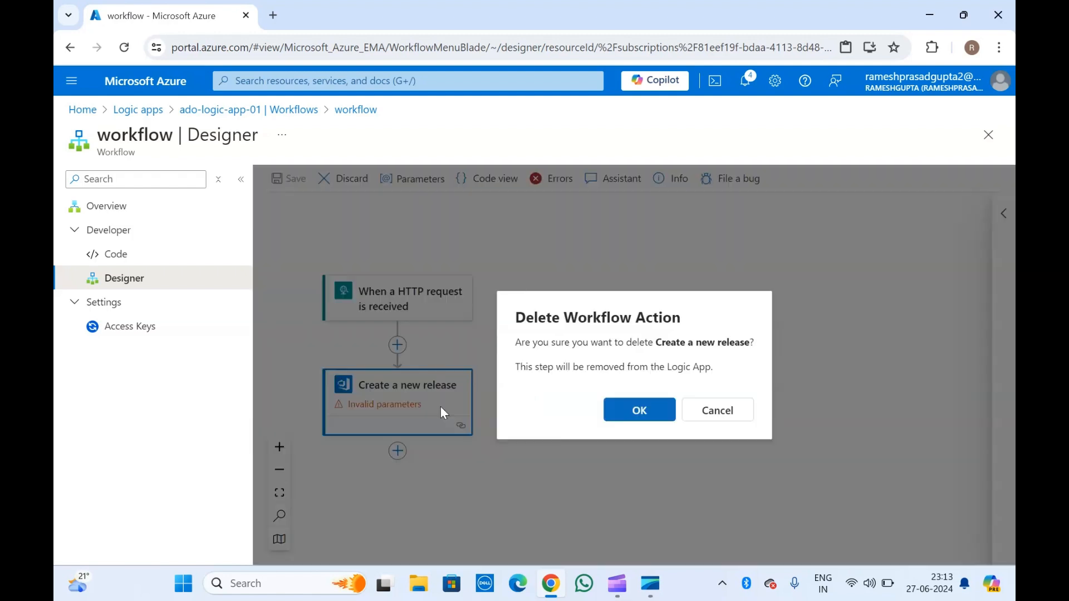
left_click(639, 410)
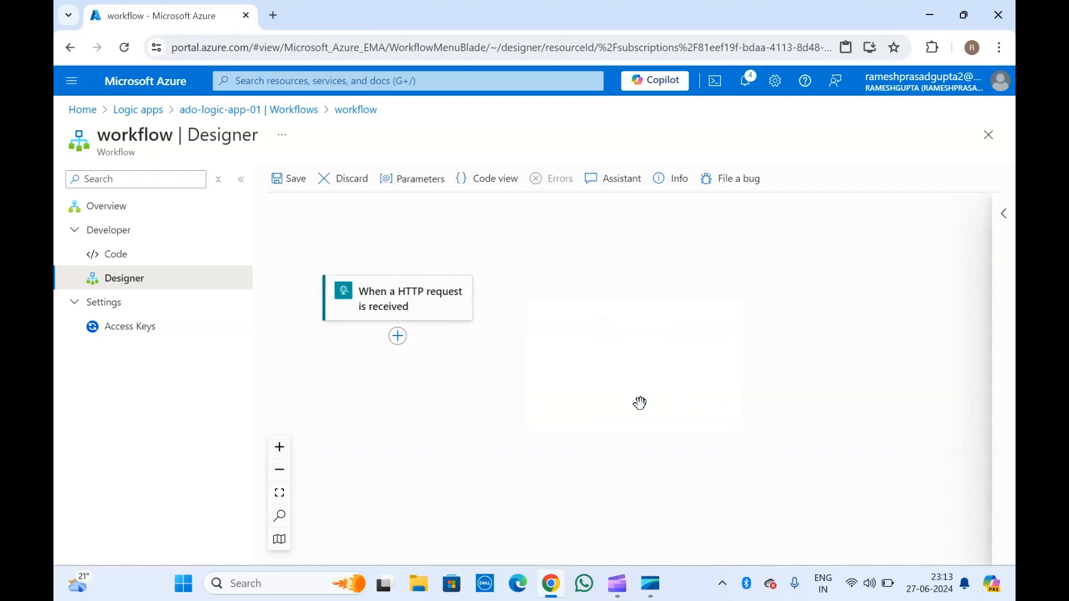
Start adding a new action after the HTTP trigger.
left_click(398, 339)
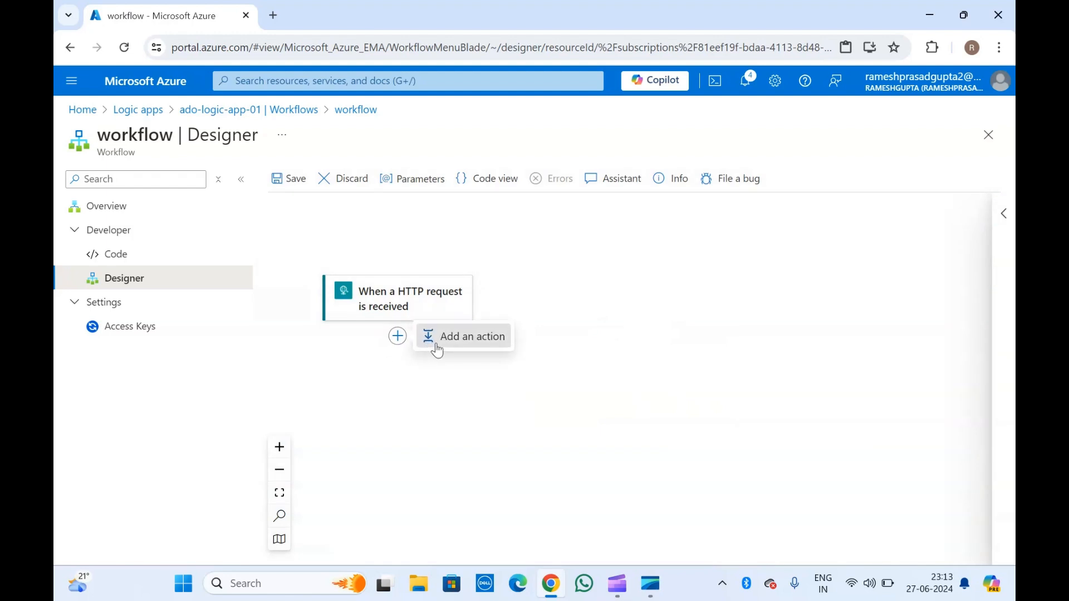
left_click(440, 341)
scroll(702, 419, "down", 20)
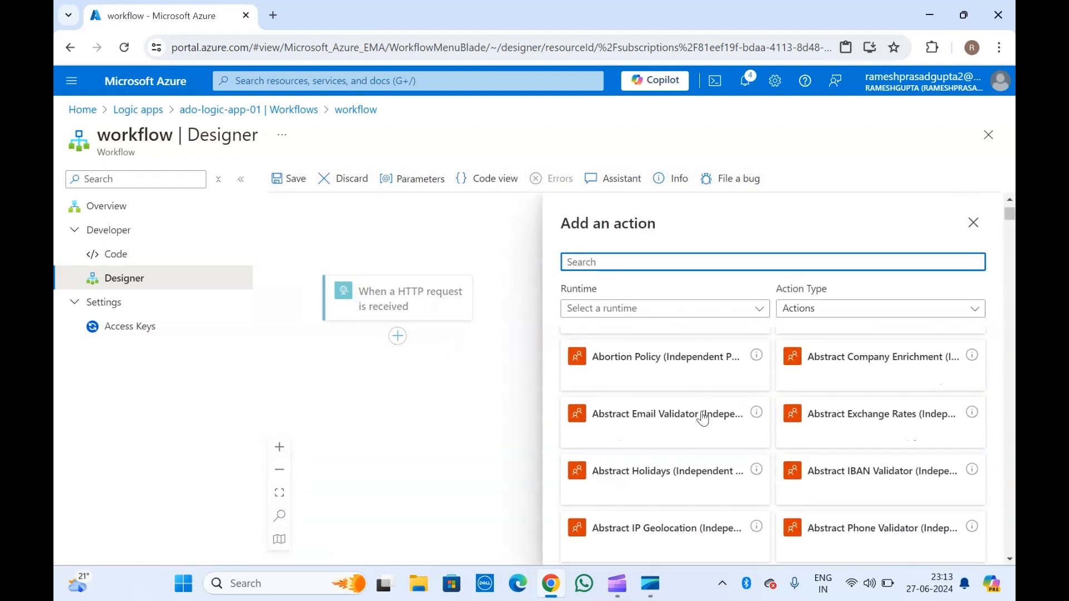
scroll(702, 418, "down", 7)
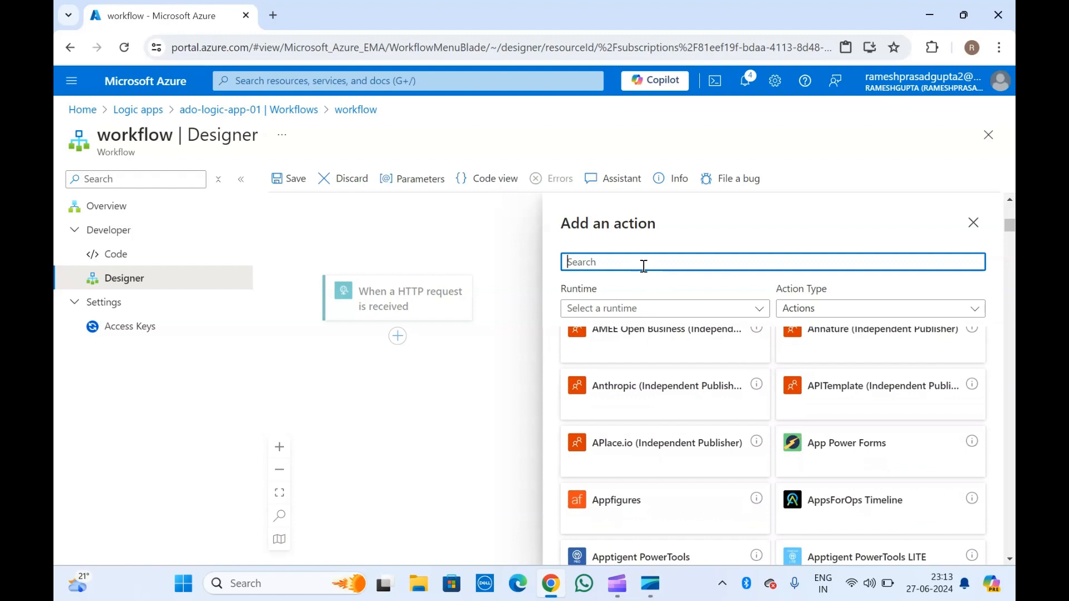
Search actions for 'send e' and add Outlook.com's Send email with options.
type("send")
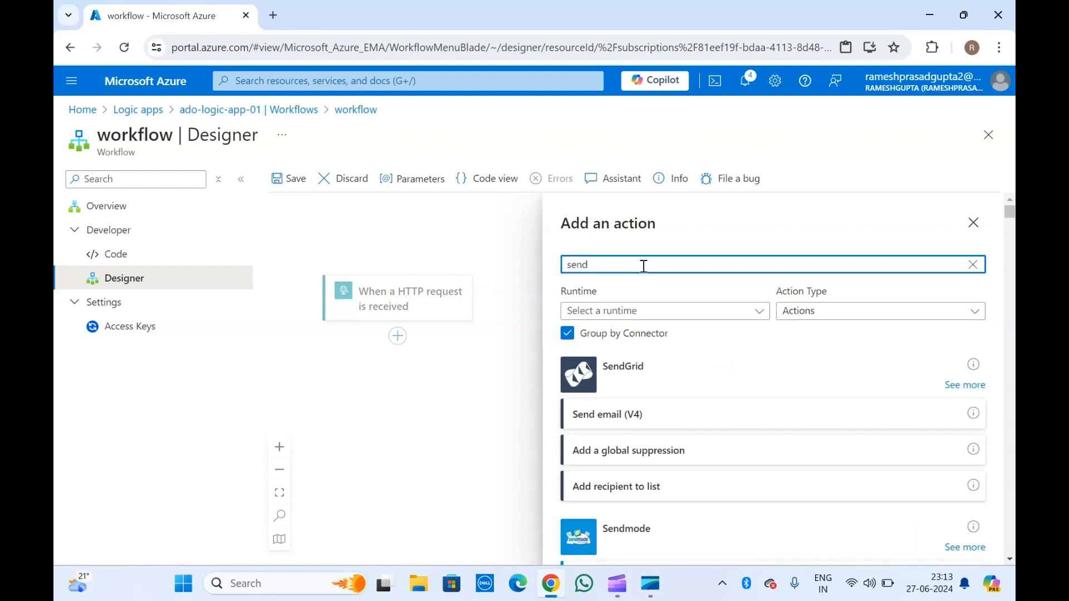
scroll(616, 482, "down", 8)
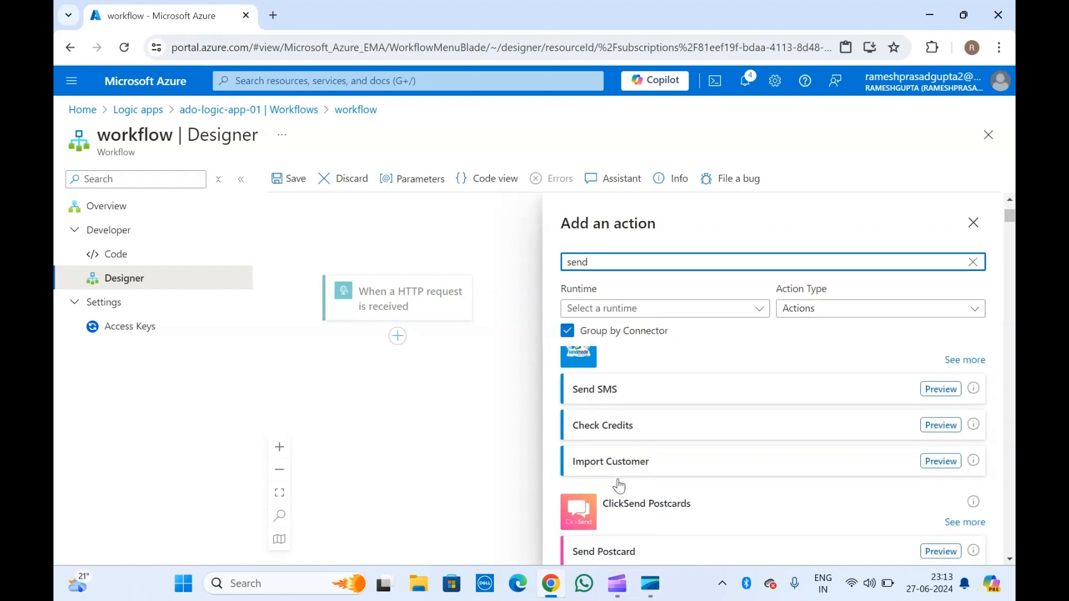
scroll(620, 486, "down", 5)
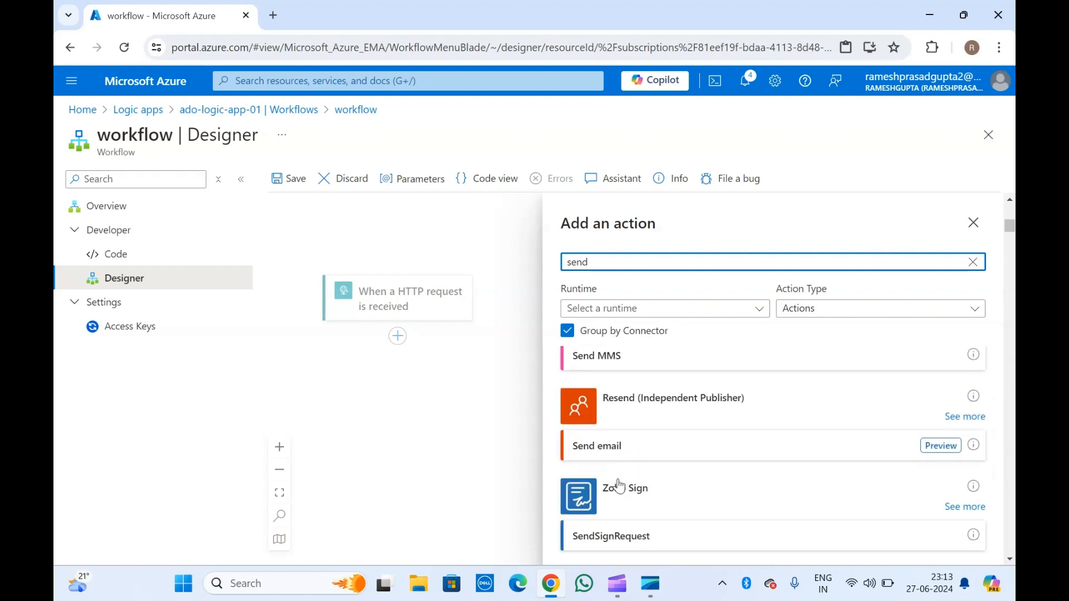
scroll(620, 487, "down", 10)
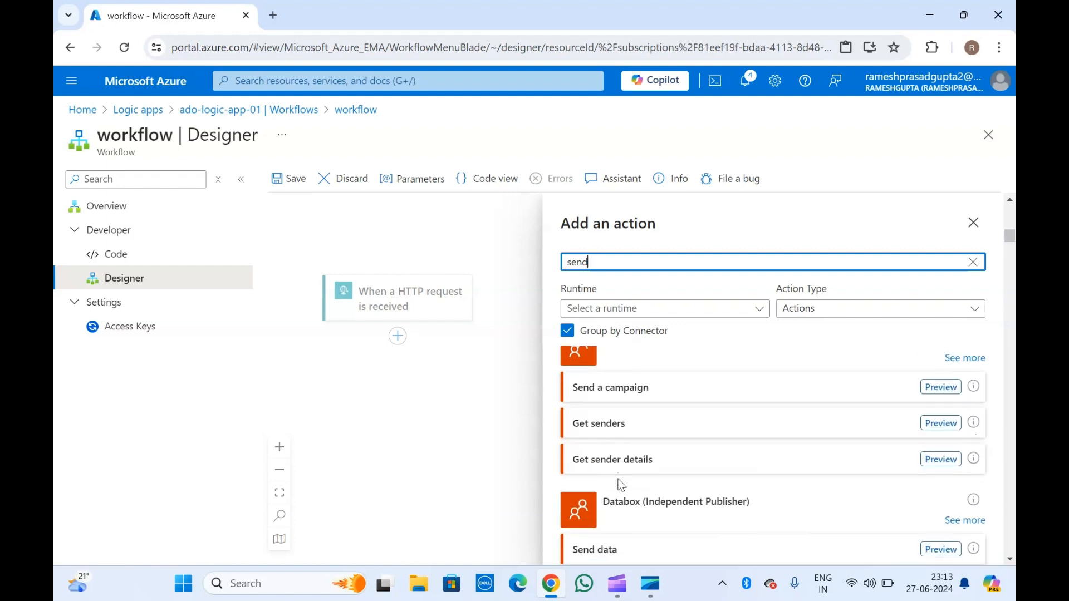
scroll(621, 486, "down", 5)
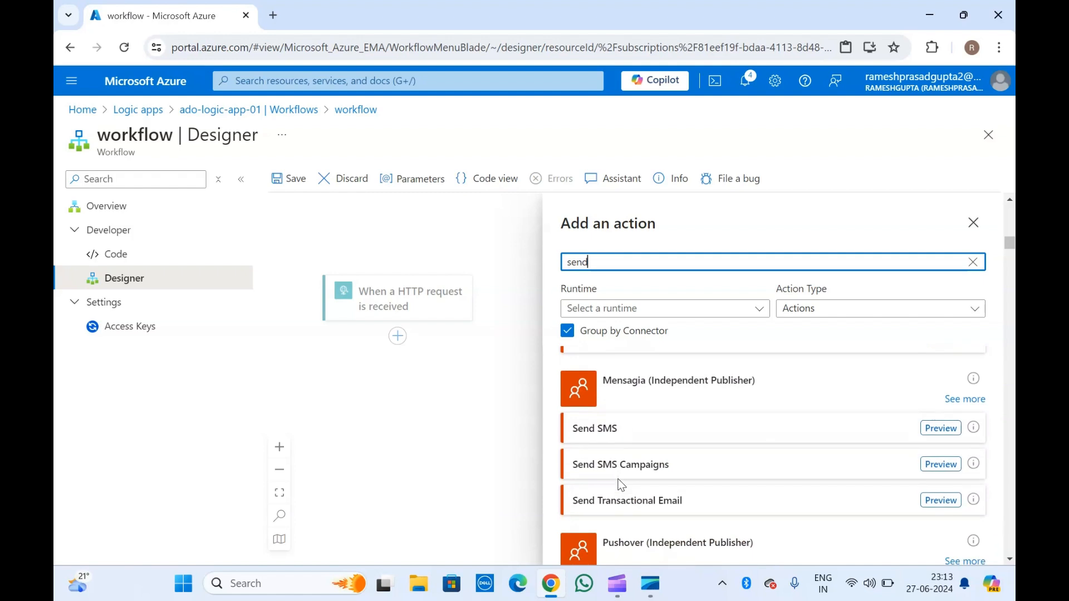
type("em")
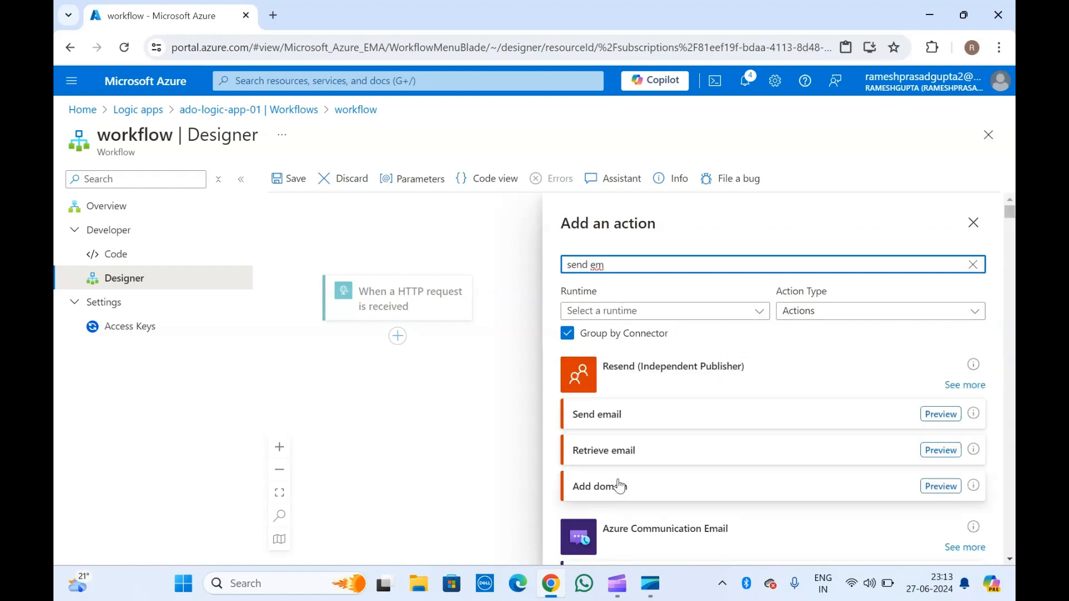
scroll(620, 486, "down", 12)
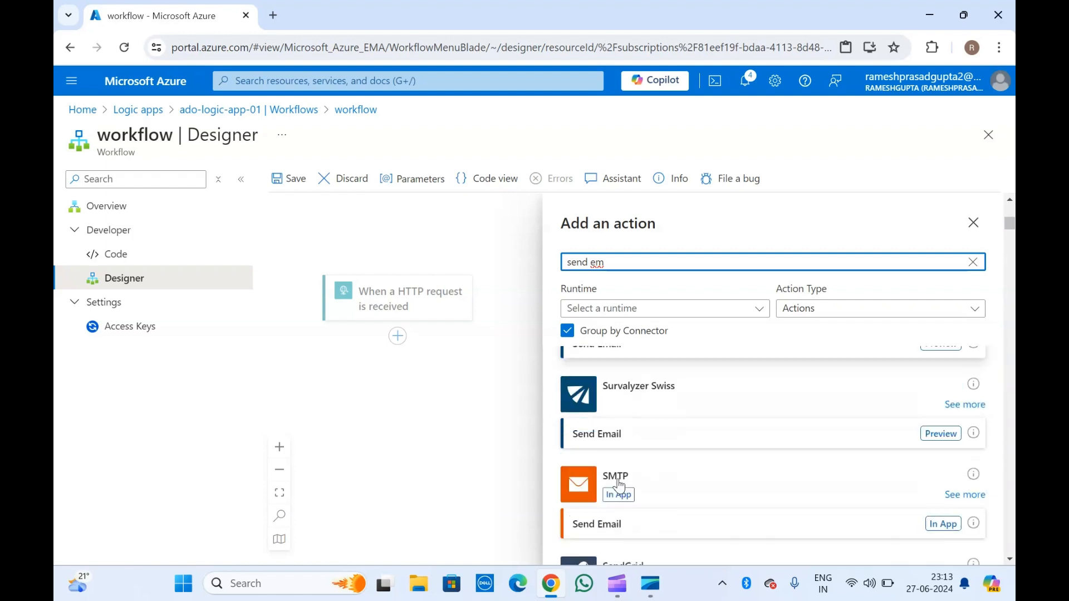
scroll(620, 486, "down", 5)
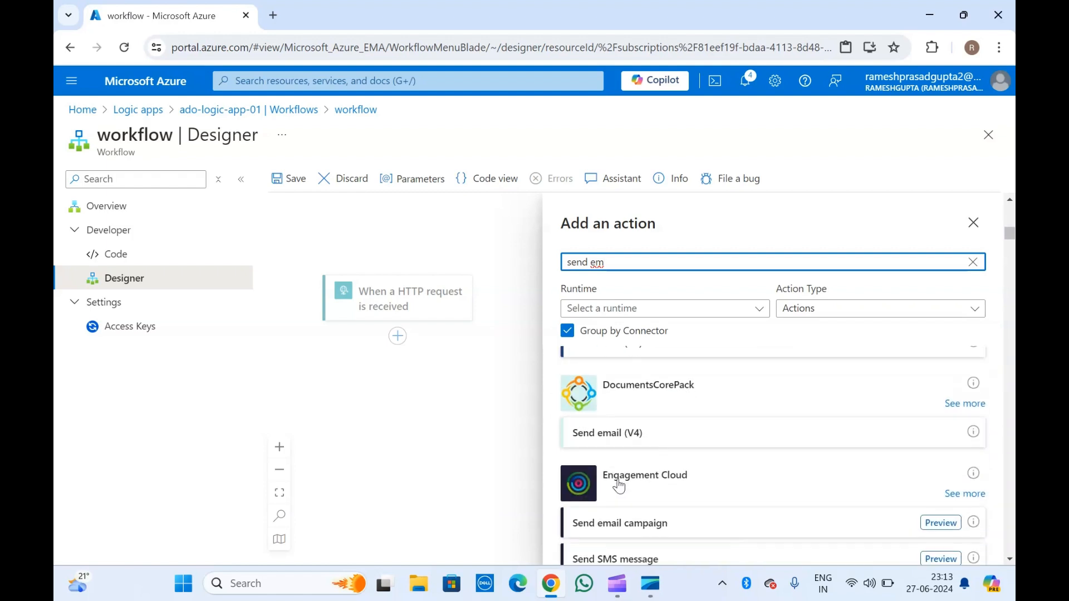
scroll(620, 486, "down", 8)
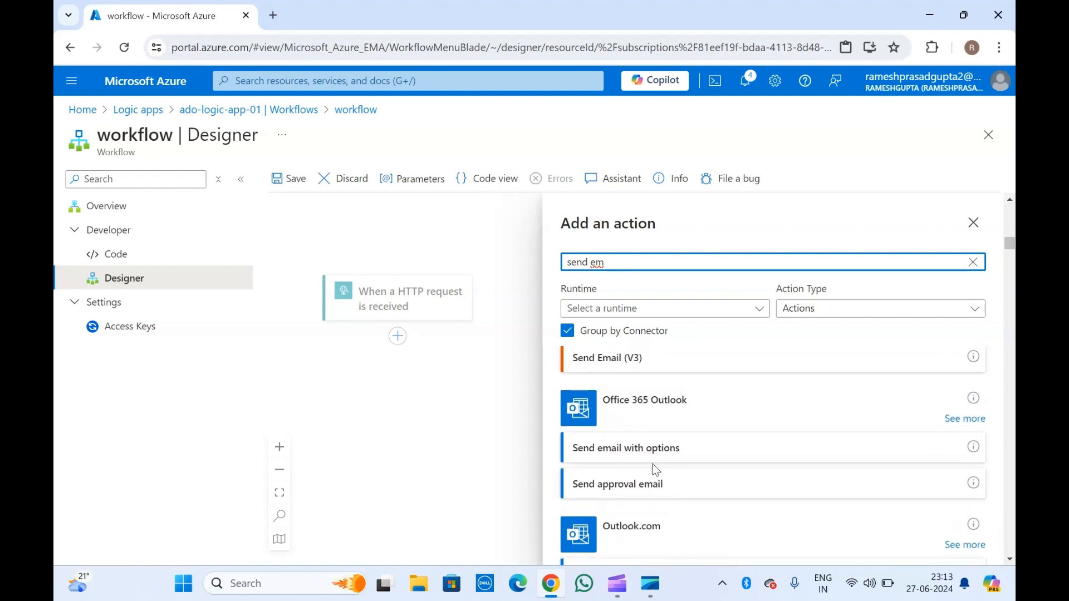
scroll(653, 470, "down", 1)
scroll(656, 469, "down", 1)
left_click(639, 465)
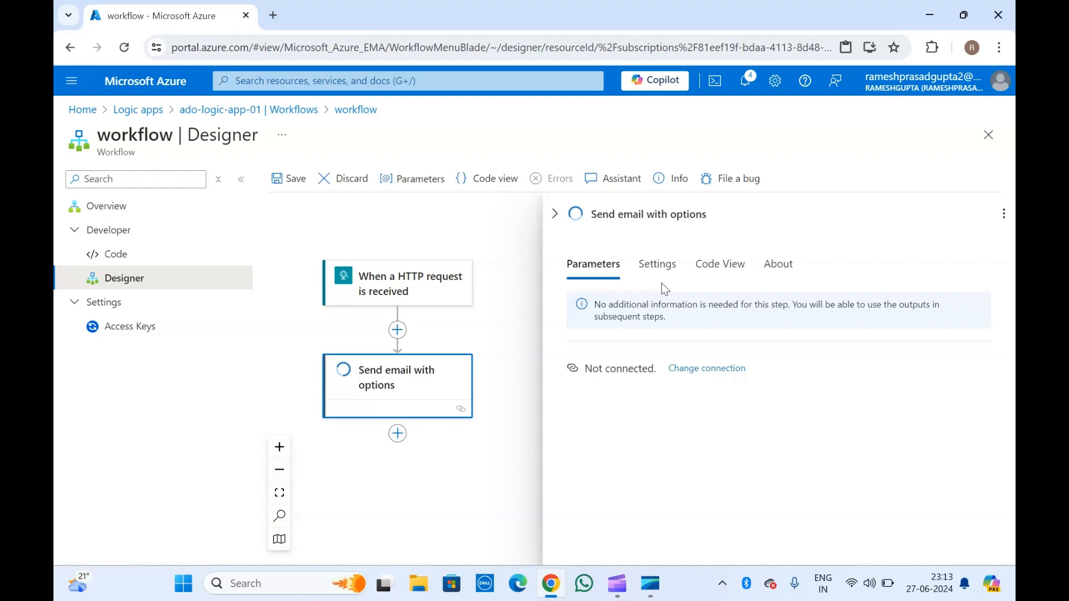
Start the Outlook.com connection sign-in and close the Create Connection pane.
scroll(633, 370, "down", 1)
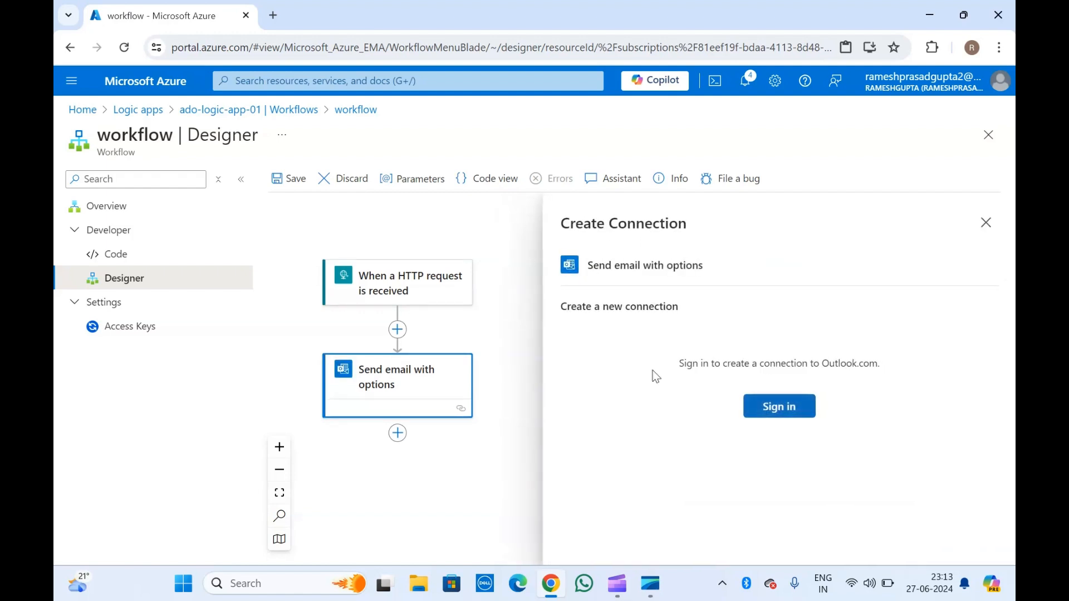
left_click(786, 411)
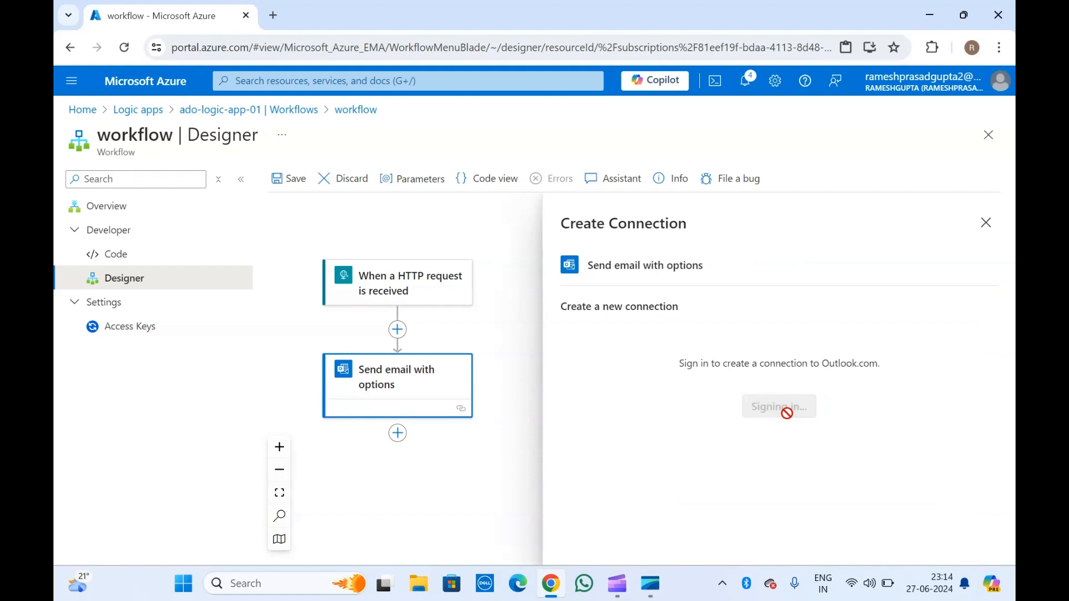
left_click(987, 220)
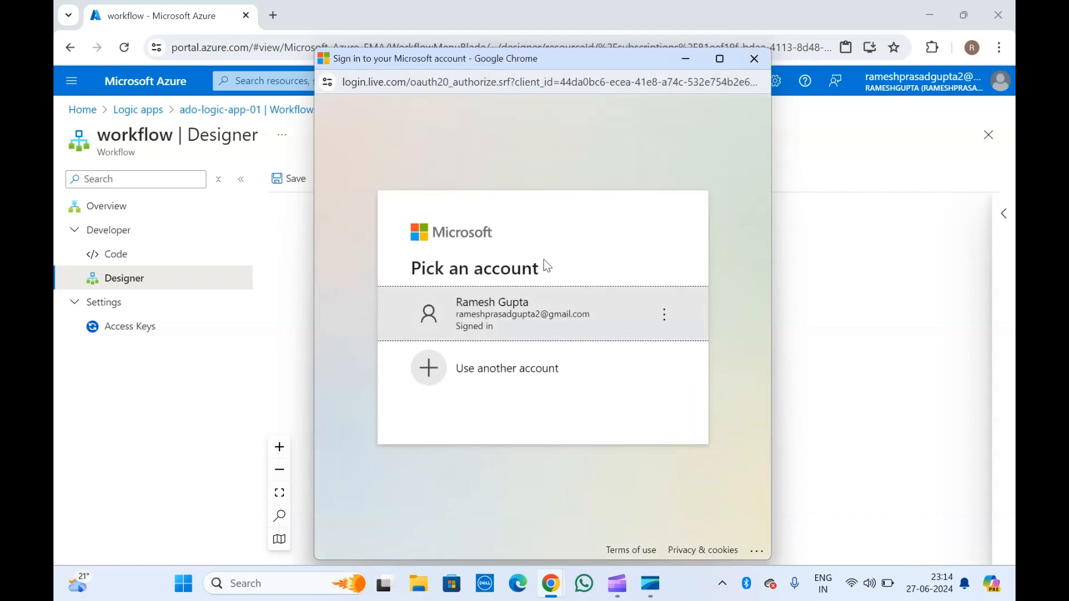
Sign in with the existing Microsoft account and accept Azure Logic Apps' Outlook.com permissions.
left_click(490, 322)
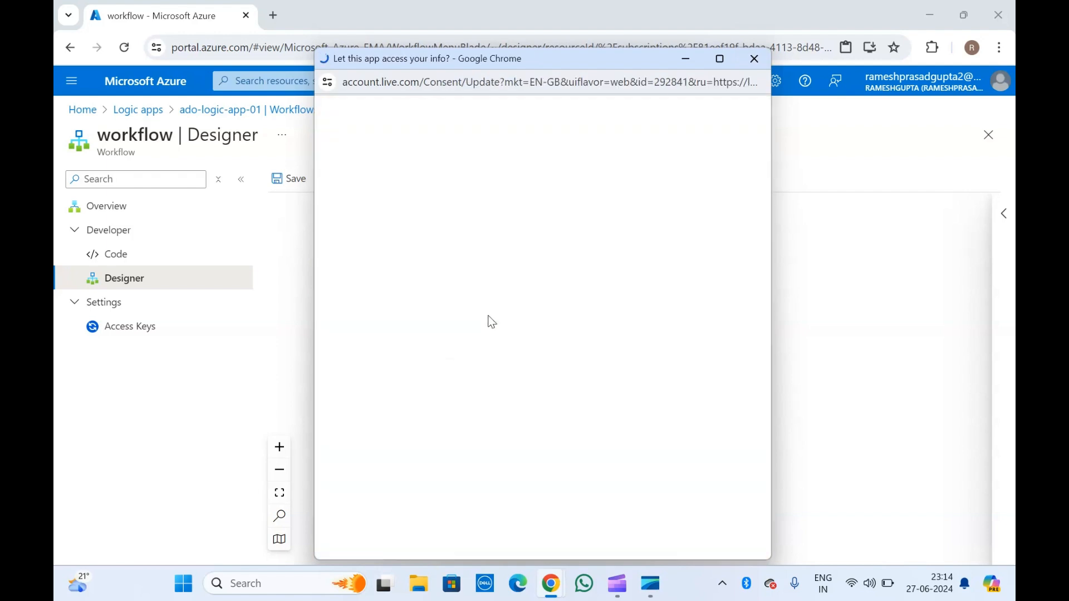
scroll(489, 315, "down", 5)
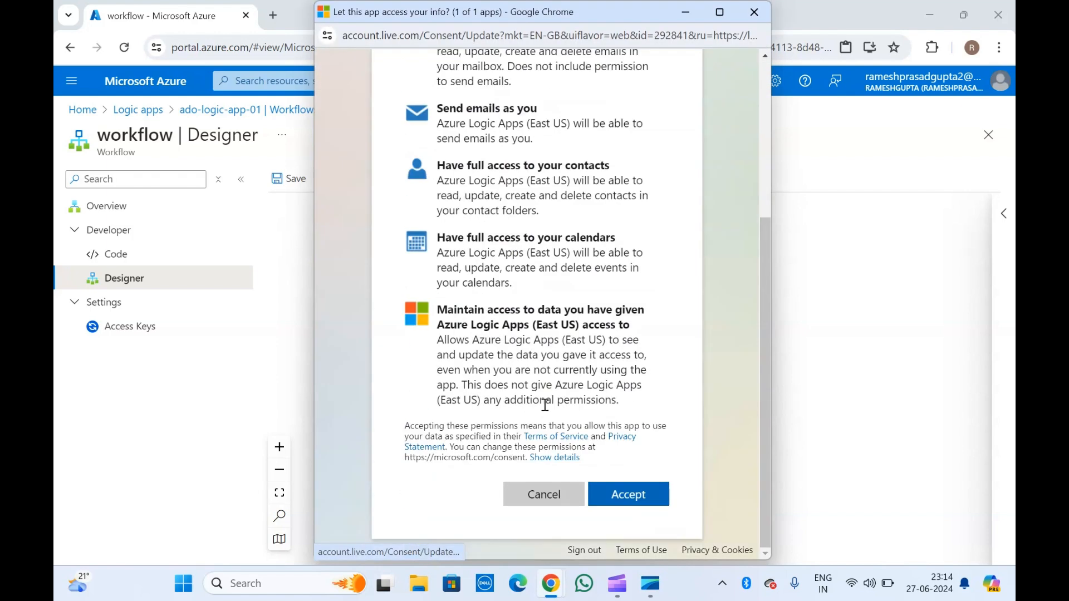
left_click(637, 499)
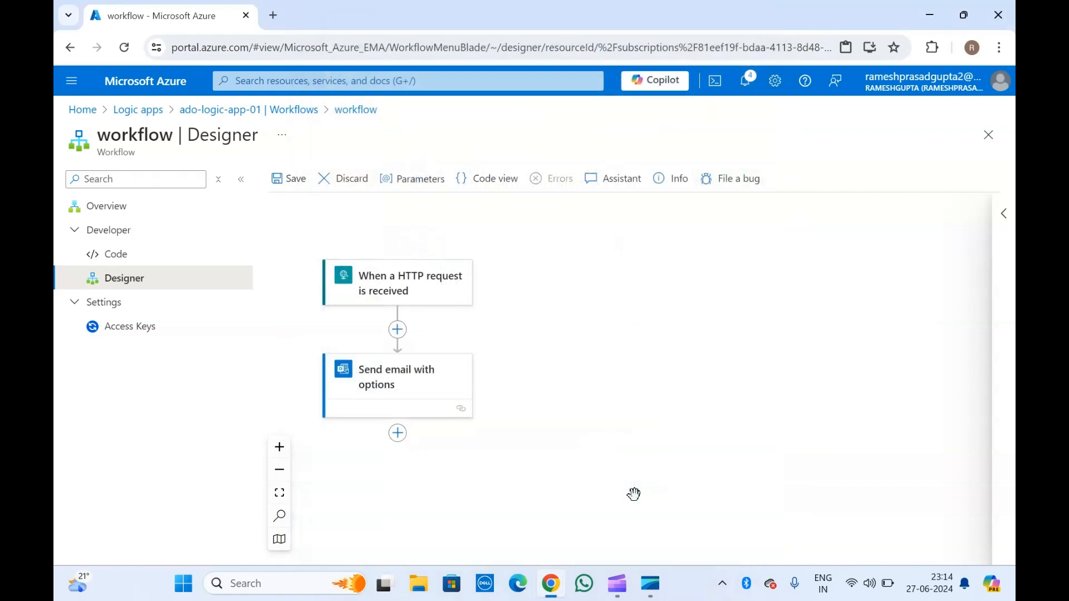
Dismiss the repeated connection prompt and enter the recipient's e-mail address in the To field.
left_click(400, 383)
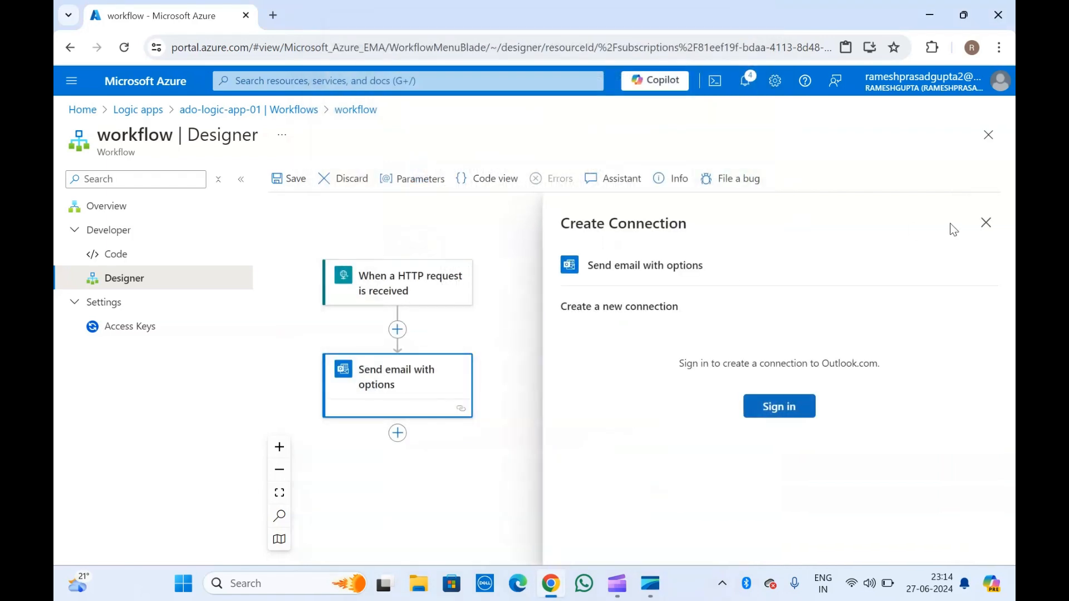
left_click(987, 223)
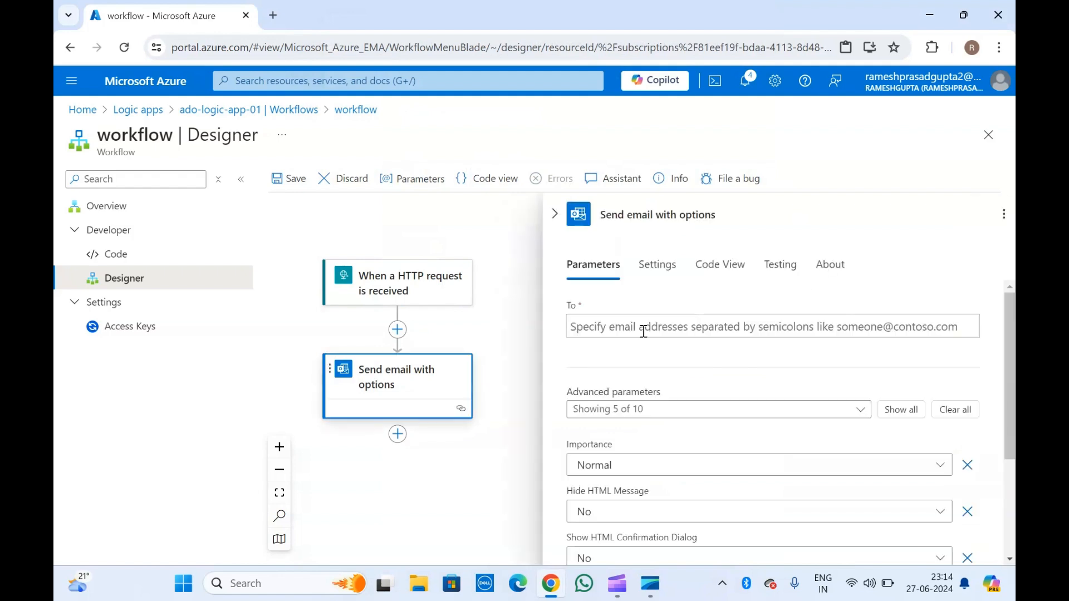
left_click(643, 332)
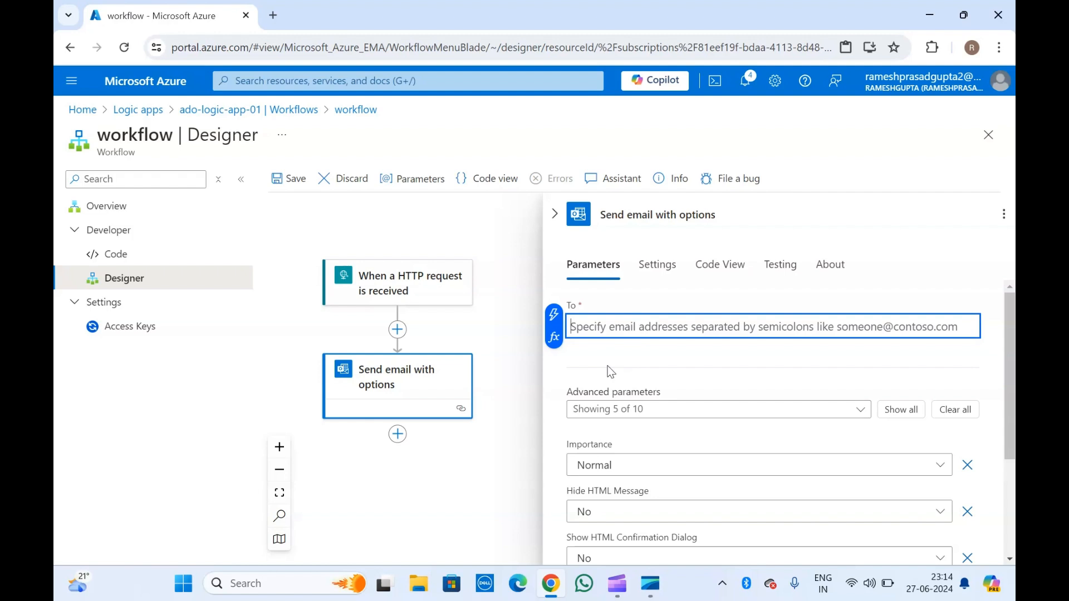
scroll(607, 366, "down", 3)
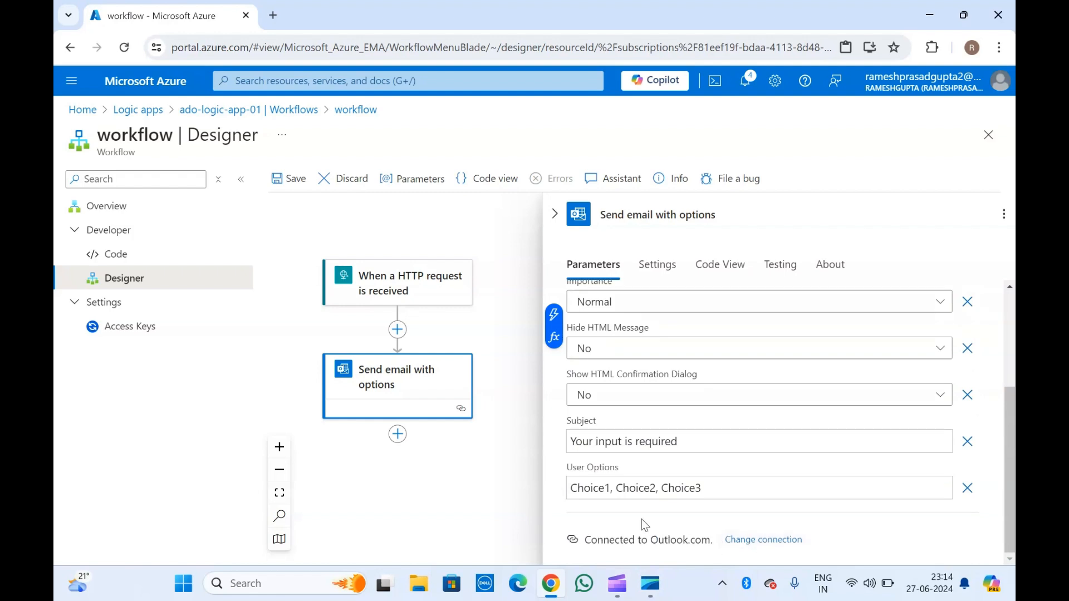
scroll(642, 519, "up", 3)
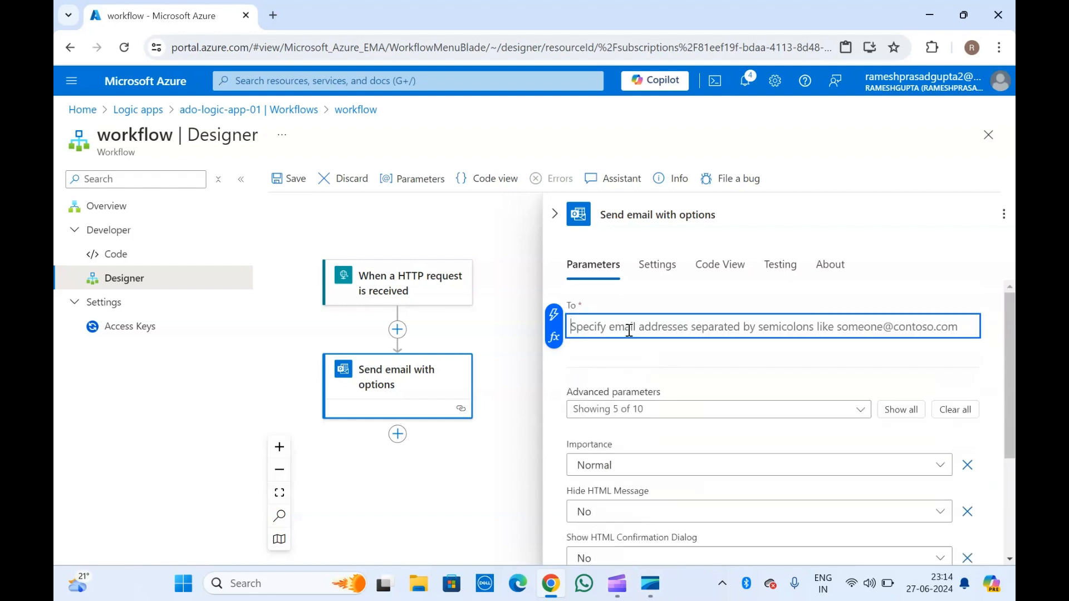
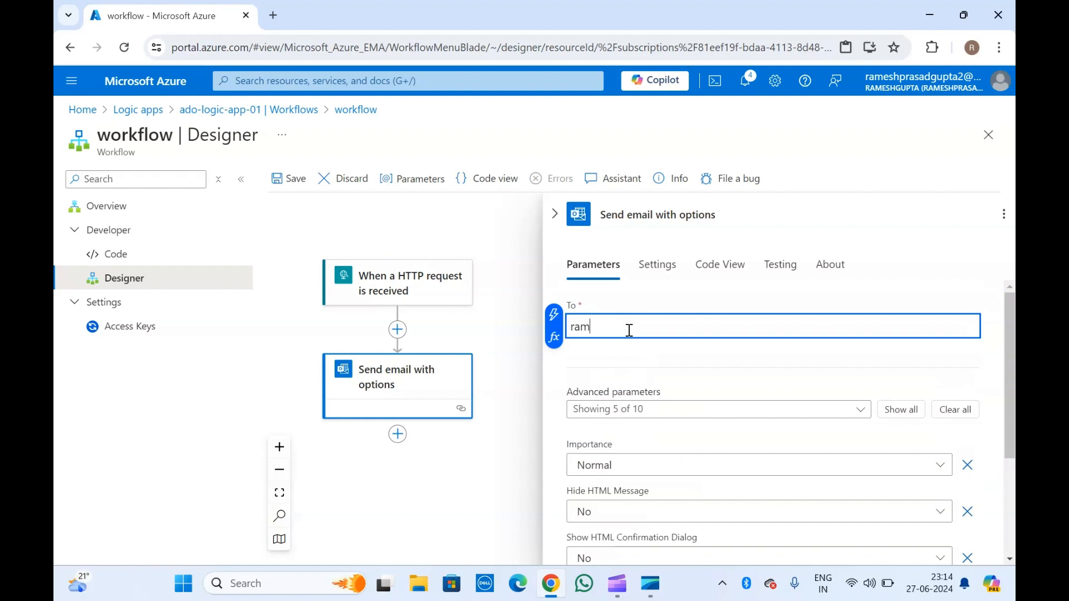
scroll(630, 330, "down", 2)
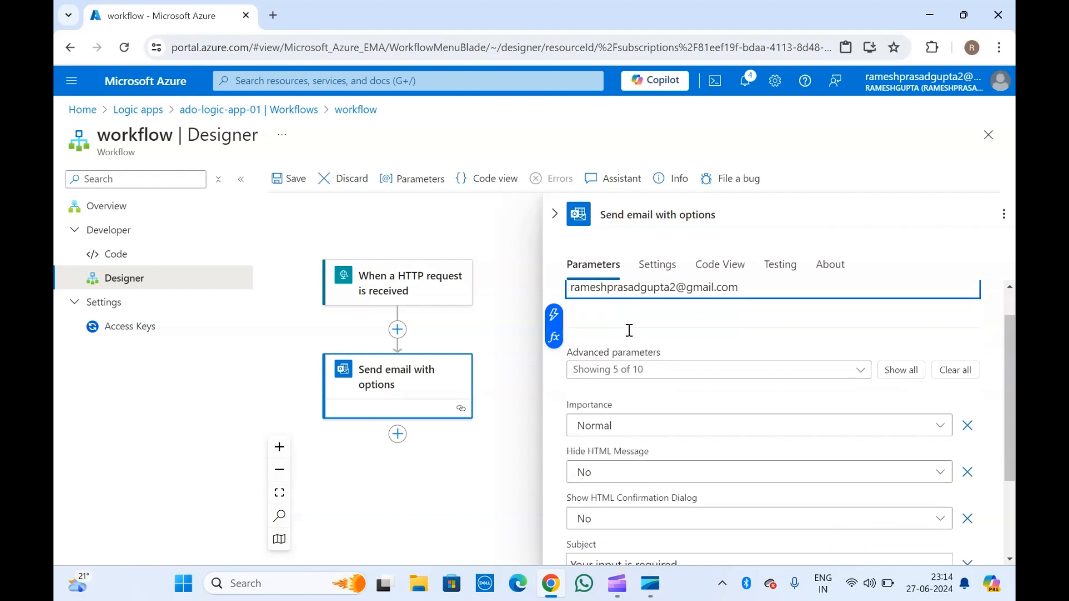
scroll(629, 330, "up", 1)
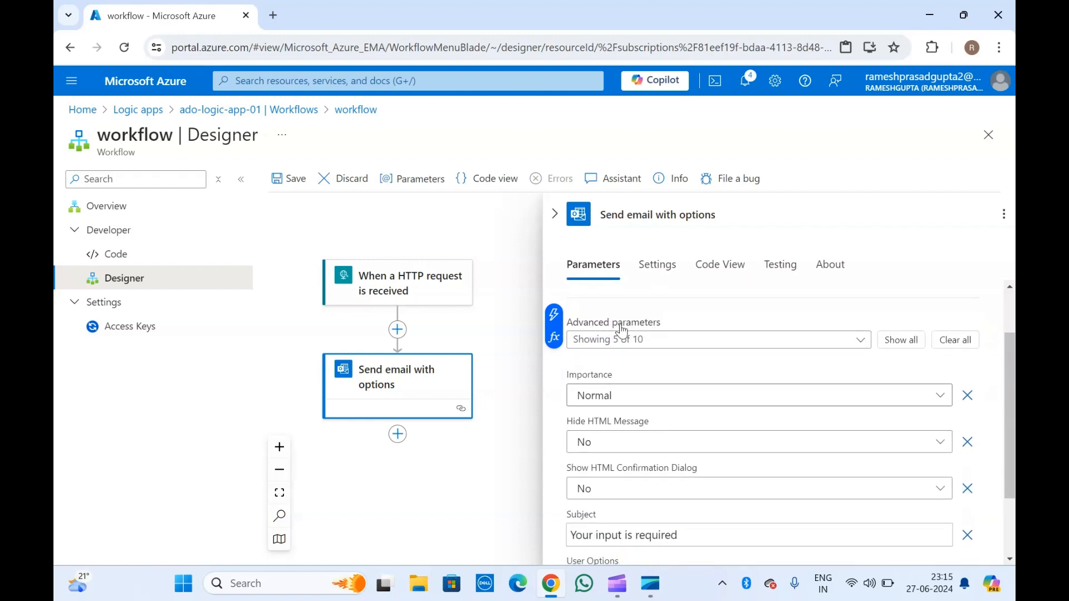
scroll(631, 400, "down", 1)
scroll(633, 402, "down", 2)
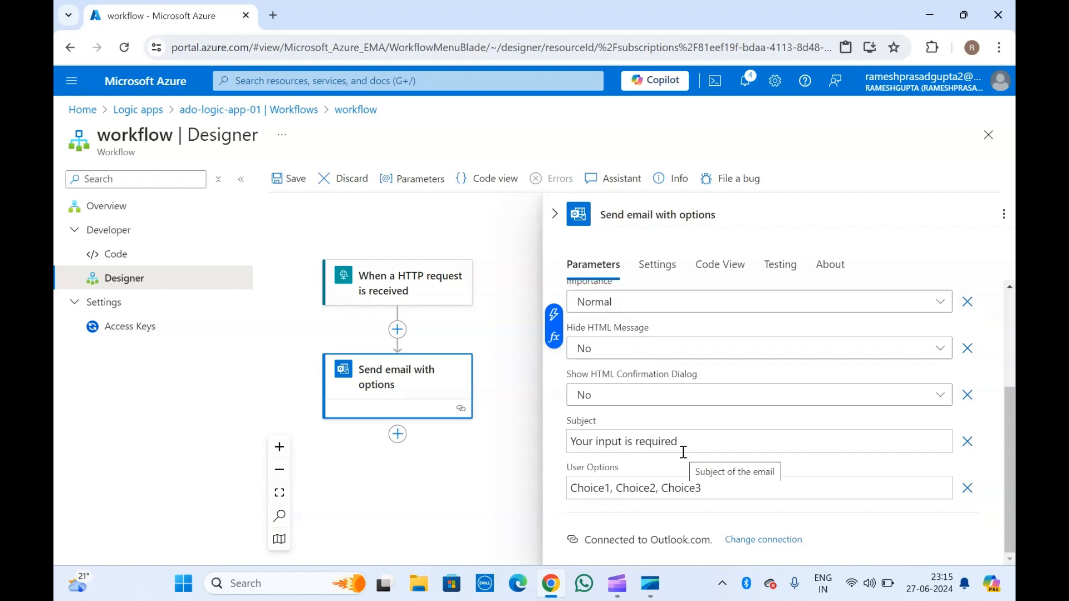
scroll(684, 452, "up", 3)
Add the Body parameter from the advanced email options and collapse the email panel.
left_click(674, 373)
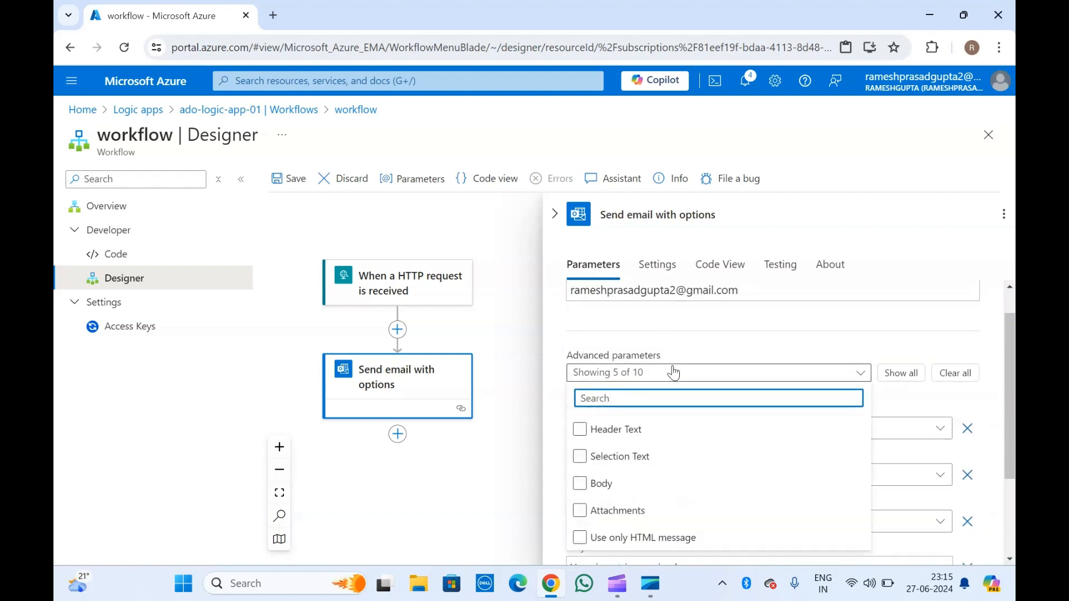
left_click(636, 496)
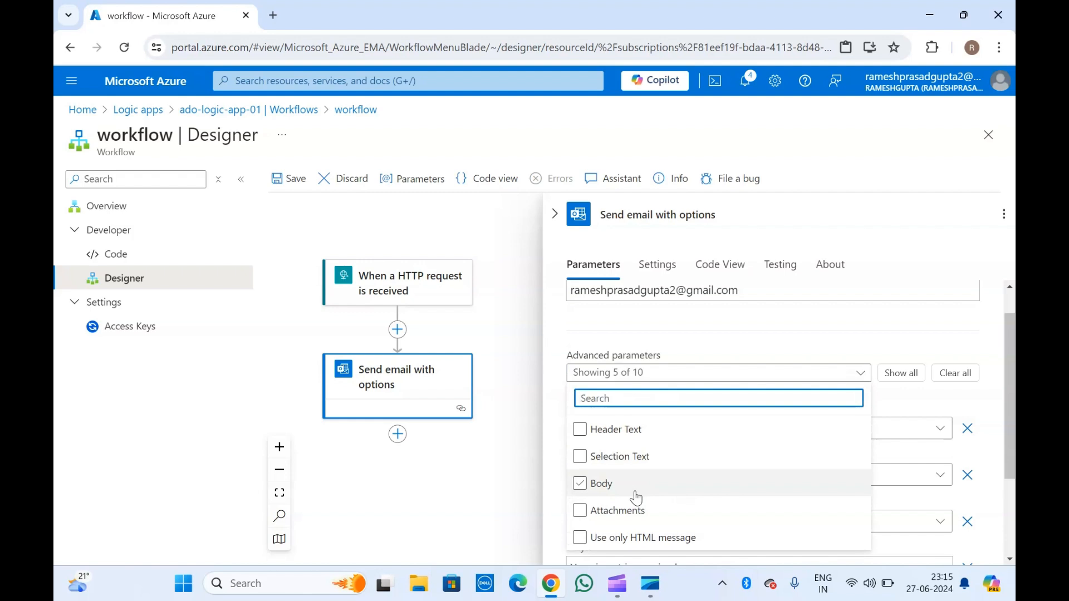
left_click(611, 341)
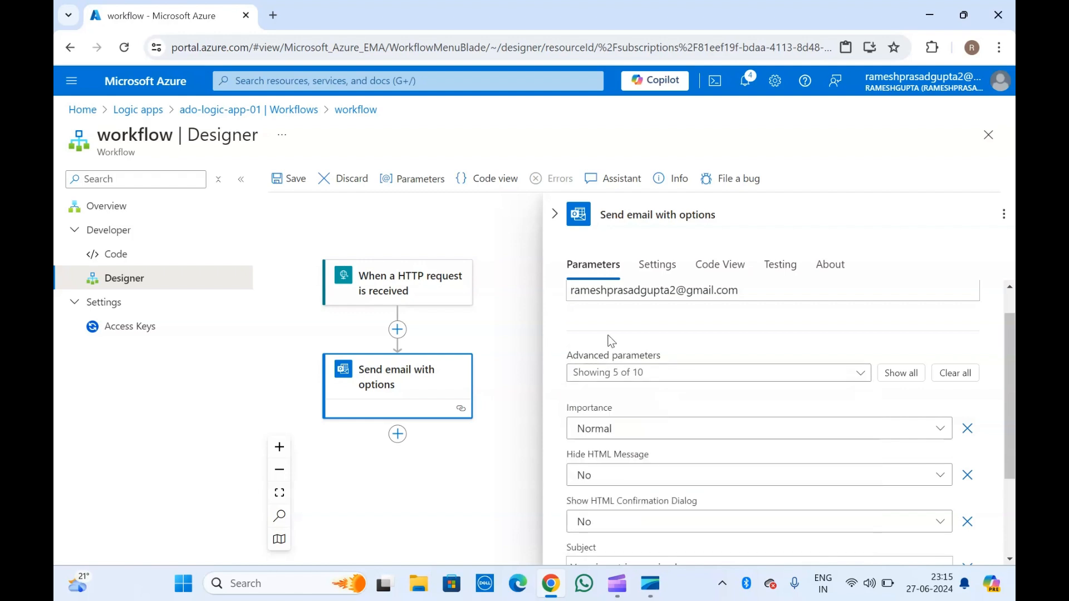
scroll(612, 341, "down", 3)
scroll(611, 341, "up", 3)
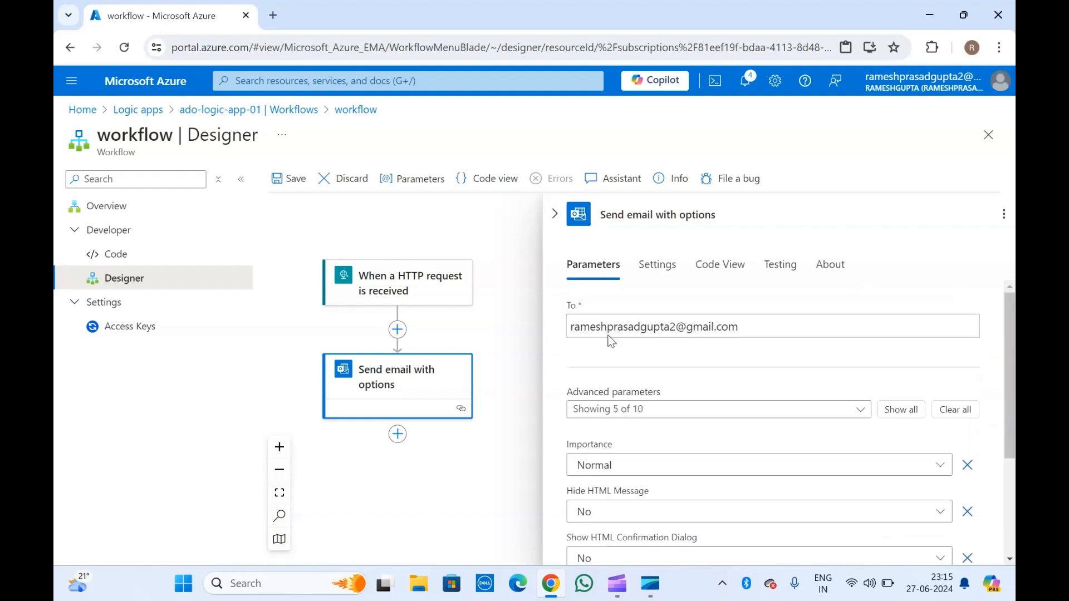
left_click(554, 214)
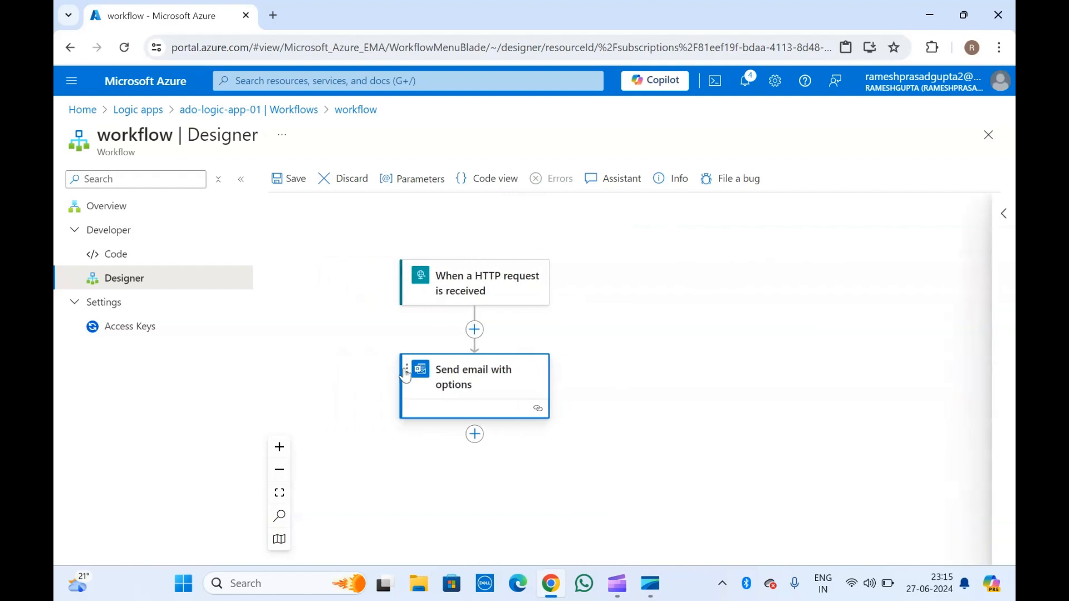
Add a For each loop after Send email with options, found by searching 'each'.
left_click(475, 435)
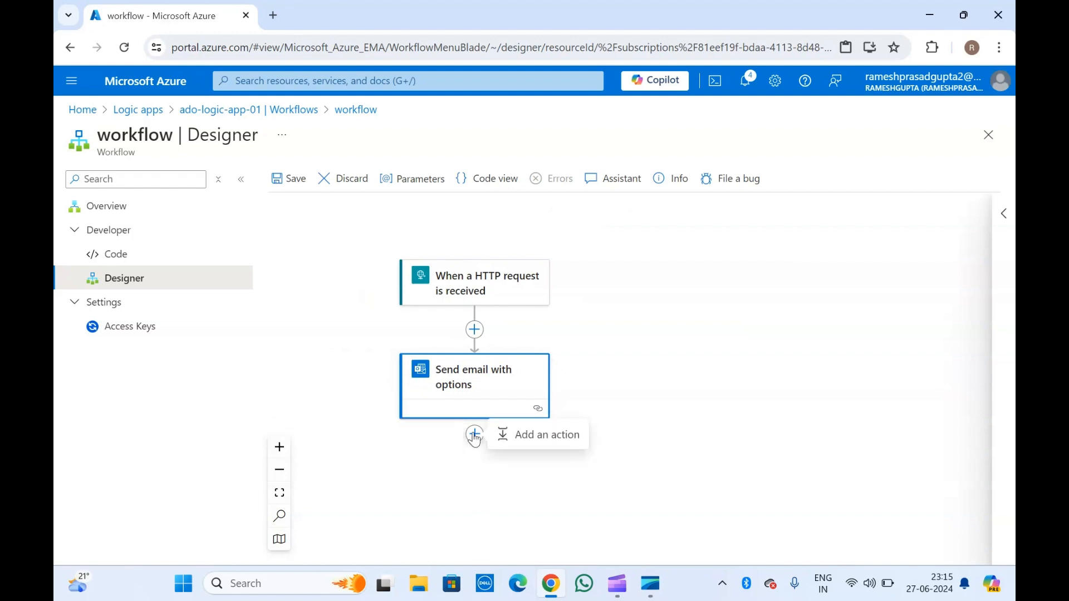
left_click(518, 437)
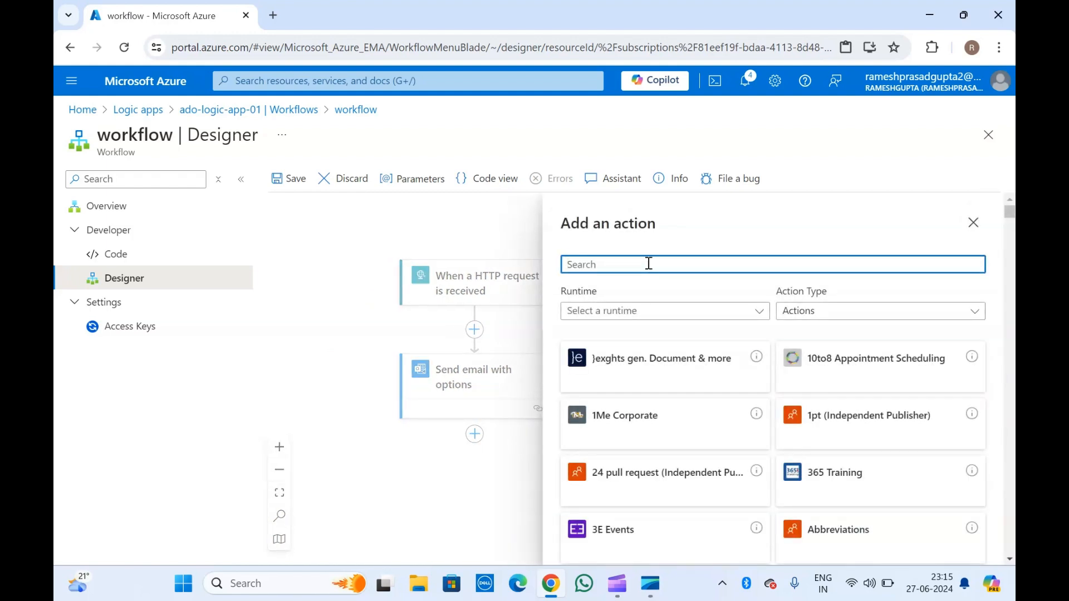
type("for")
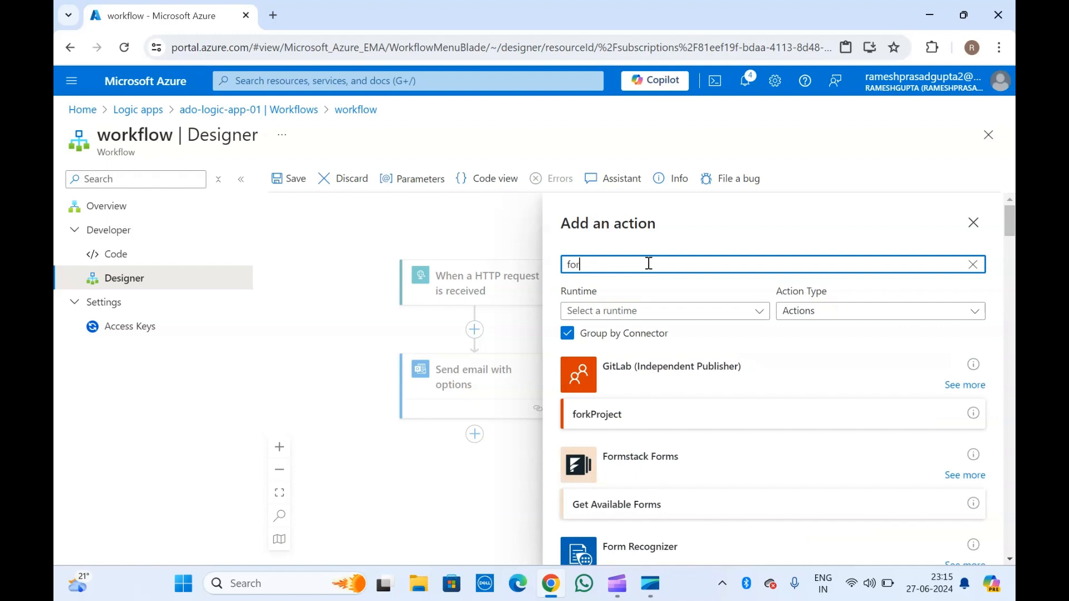
scroll(648, 263, "down", 5)
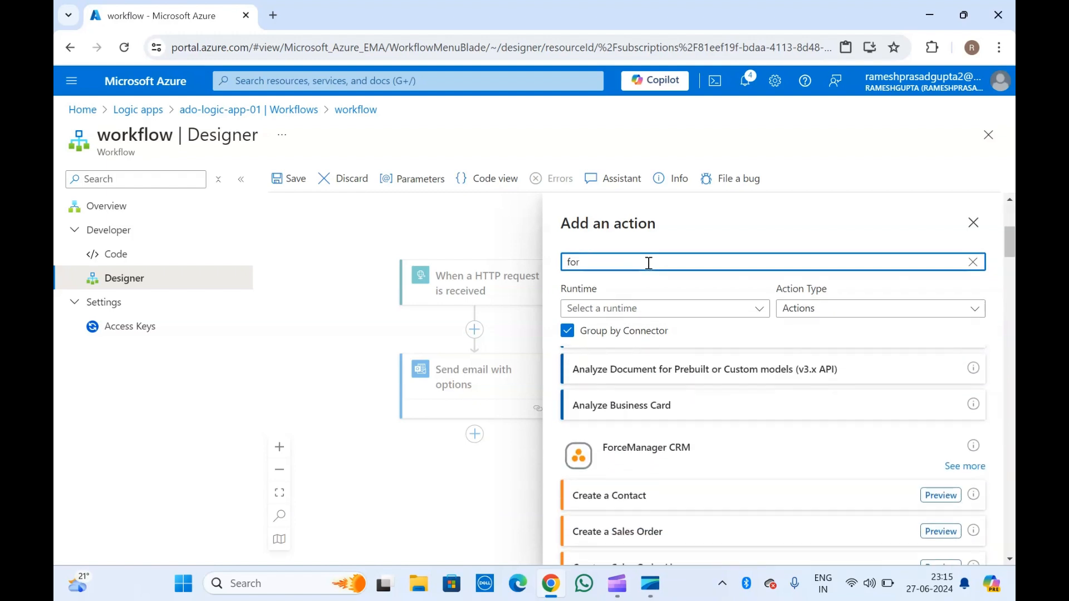
key("BackSpace")
key("BackSpace")
key("BackSpace")
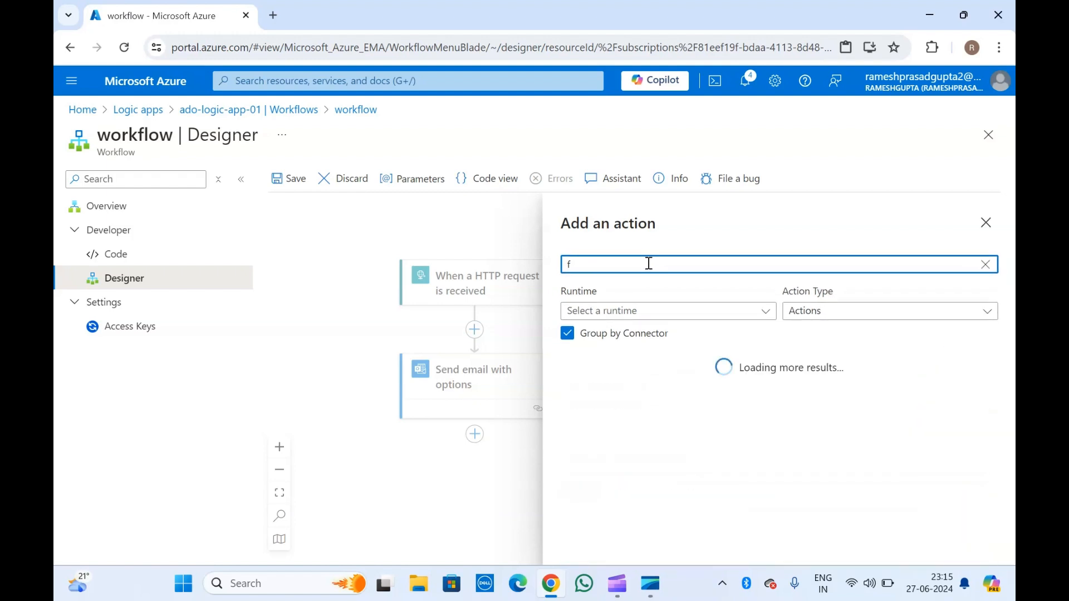
type("action")
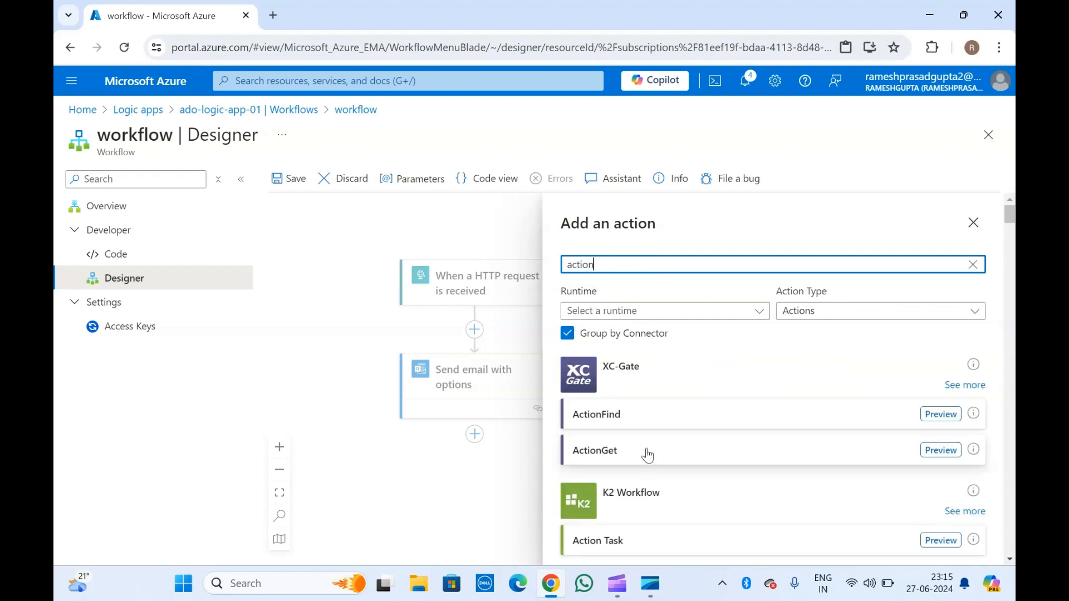
scroll(646, 454, "down", 10)
scroll(648, 456, "down", 15)
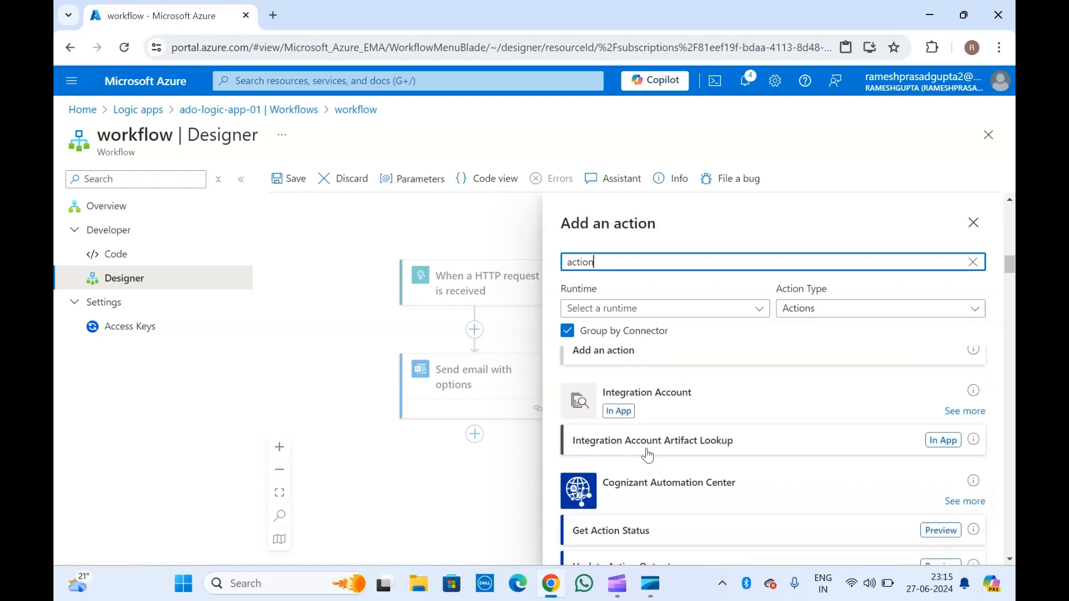
key("BackSpace")
key("BackSpace")
key("BackSpace")
key("BackSpace")
key("BackSpace")
key("BackSpace")
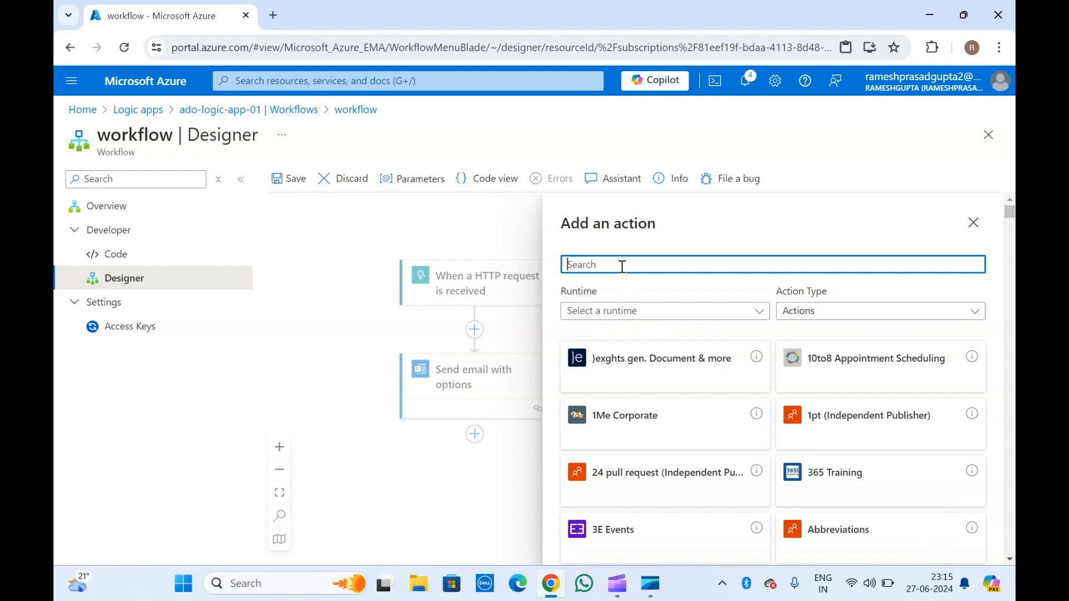
type("each")
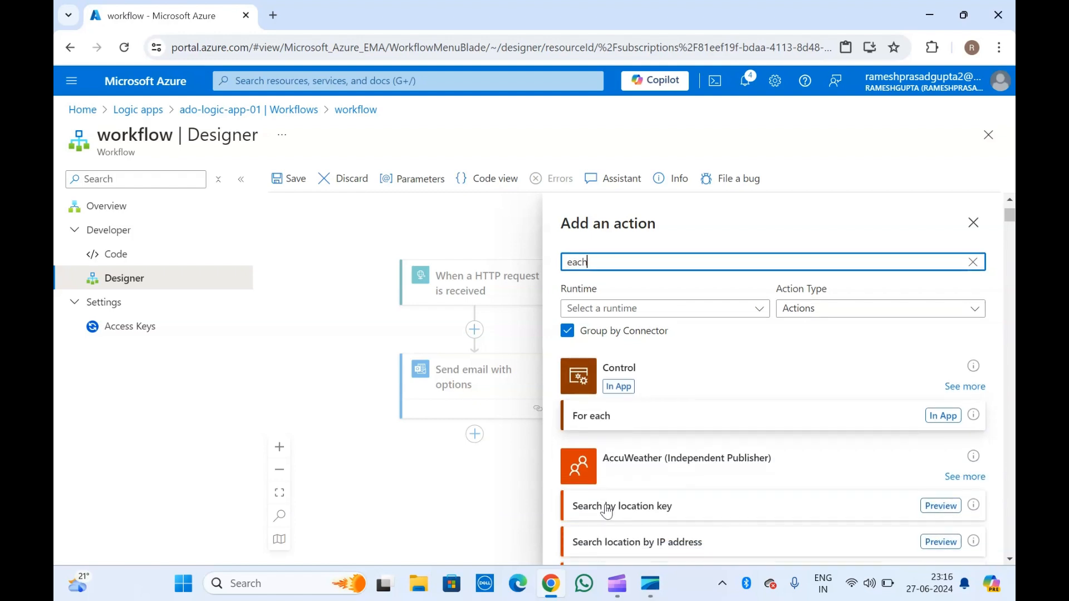
left_click(600, 417)
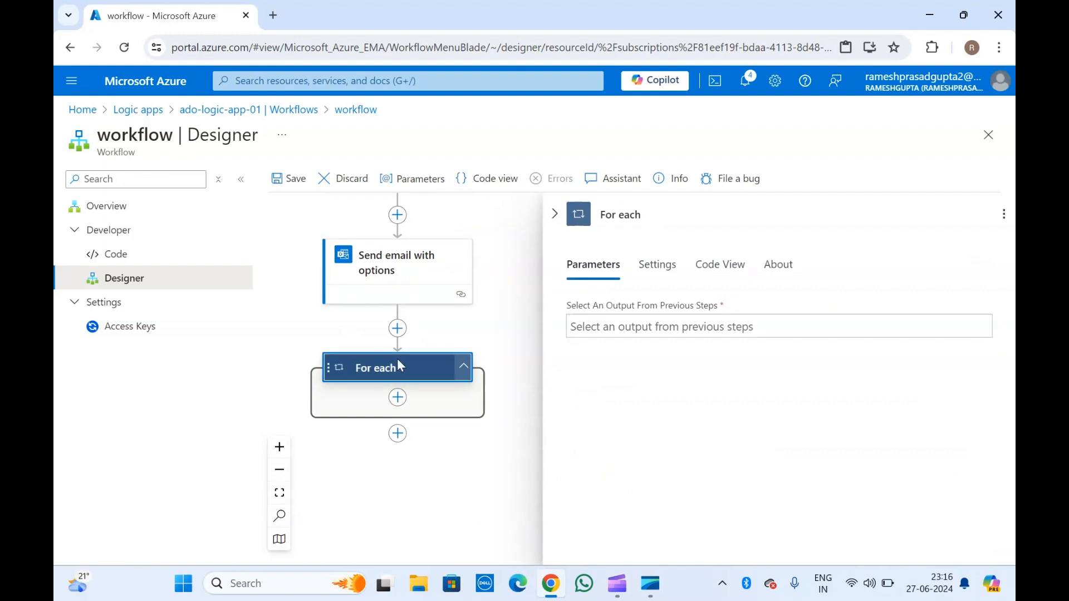
Leave the For each output field empty and collapse the loop's parameters panel.
left_click(643, 332)
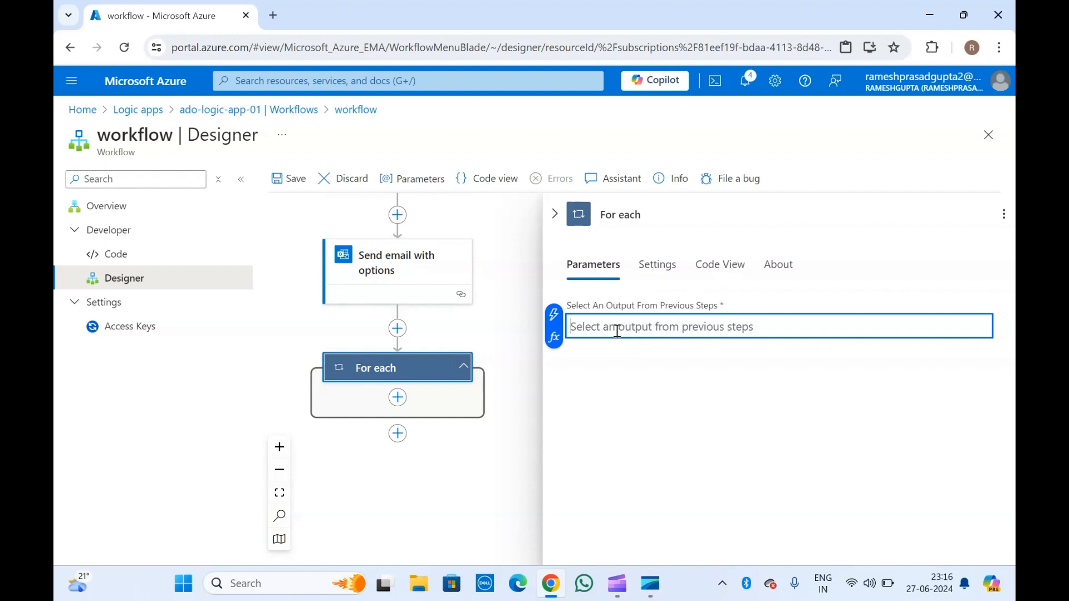
scroll(530, 317, "up", 1)
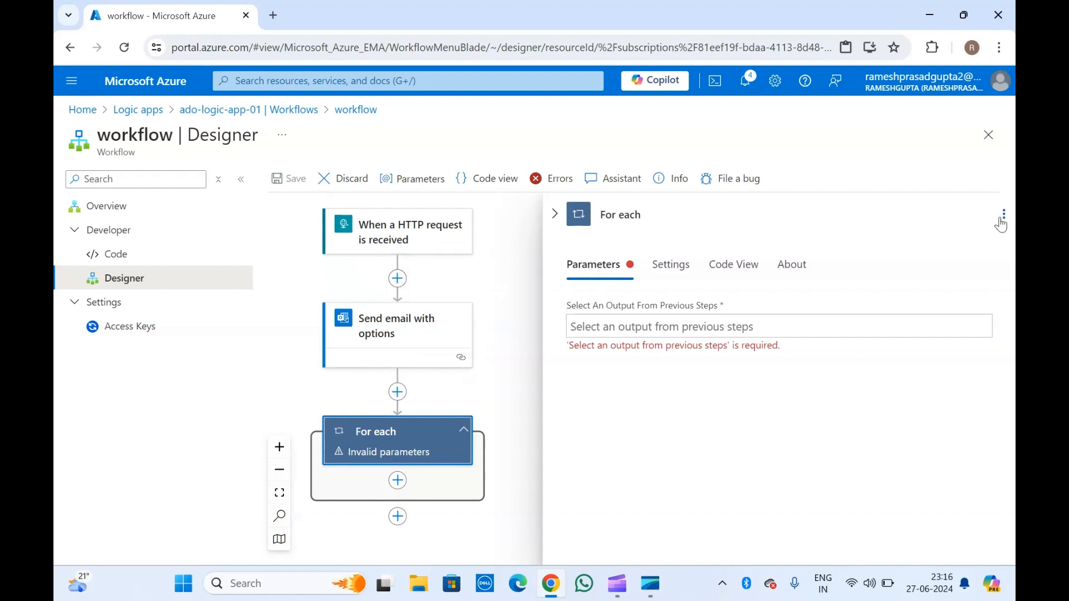
left_click(554, 215)
left_click(398, 280)
Insert an Initialize variable step after the HTTP trigger, named xyz with type String.
left_click(465, 266)
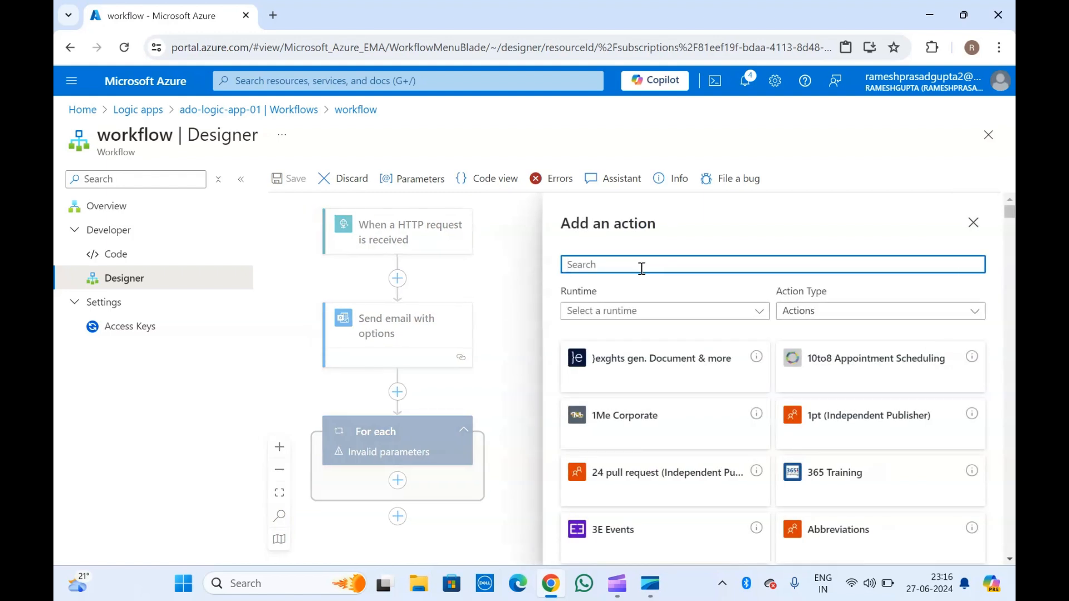
type("initi")
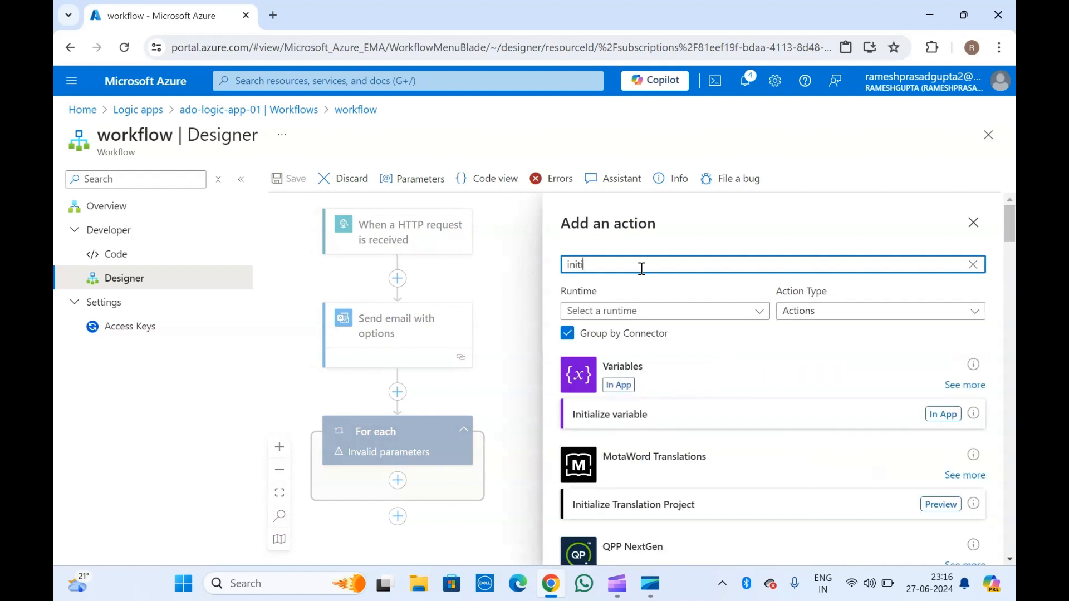
left_click(614, 414)
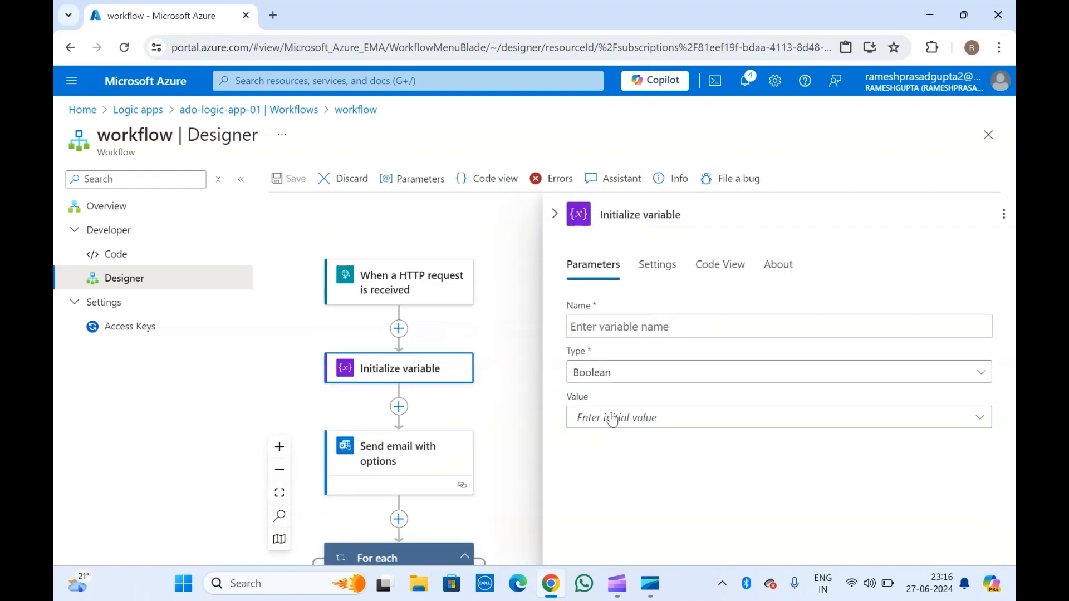
left_click(619, 327)
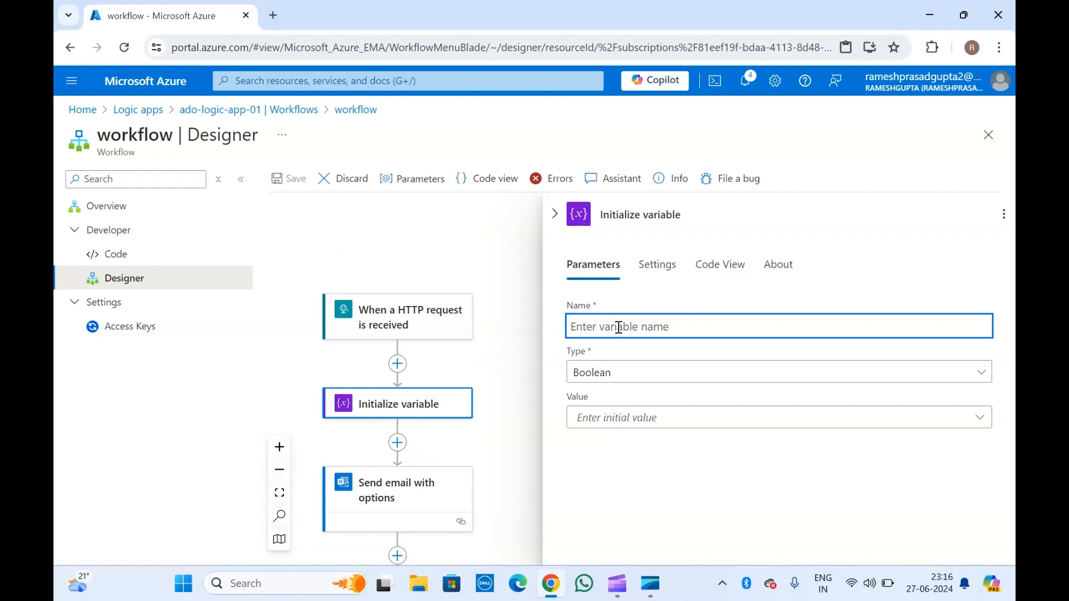
type("xyz")
left_click(623, 372)
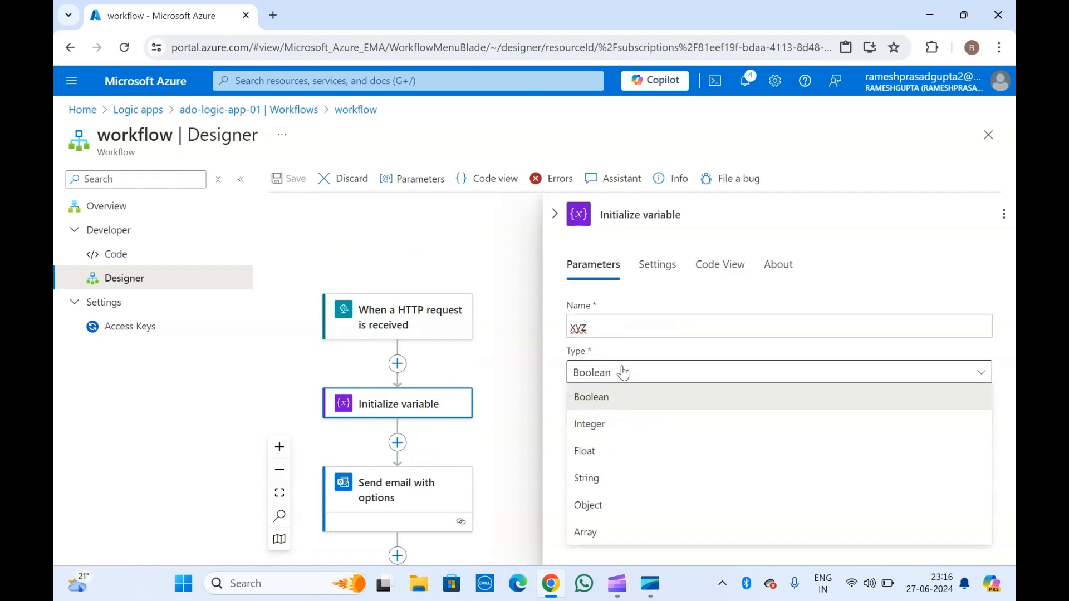
left_click(592, 478)
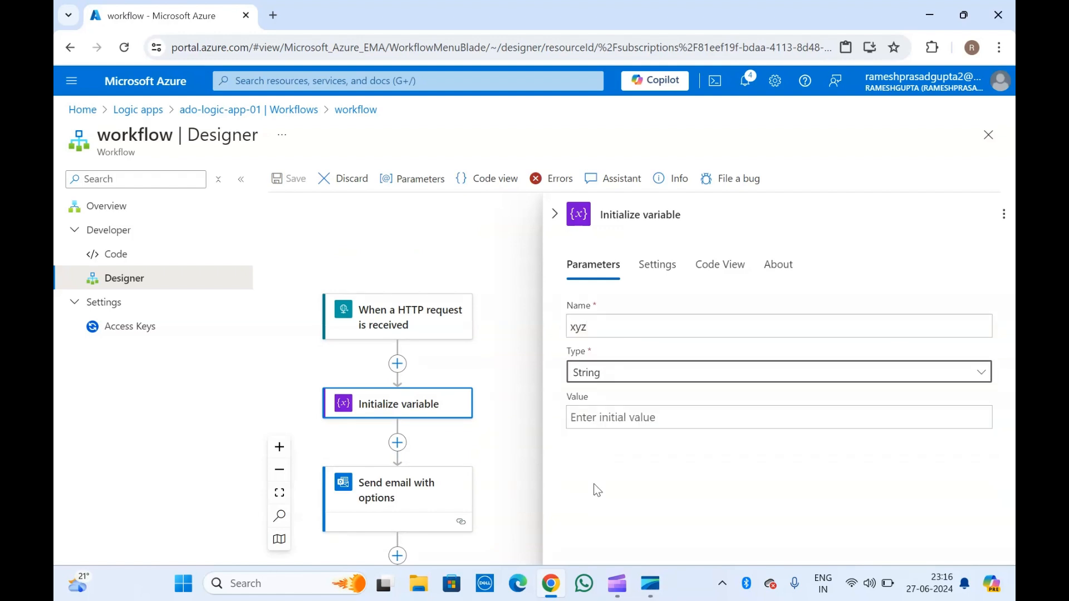
left_click(626, 419)
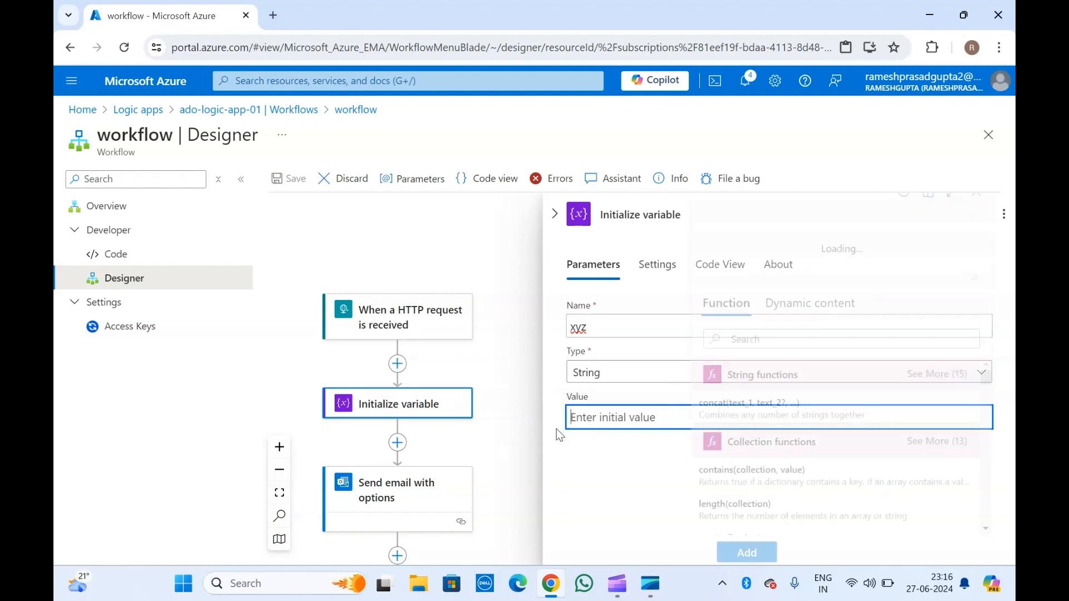
Browse the expression function list for the variable's value without inserting anything.
left_click(554, 429)
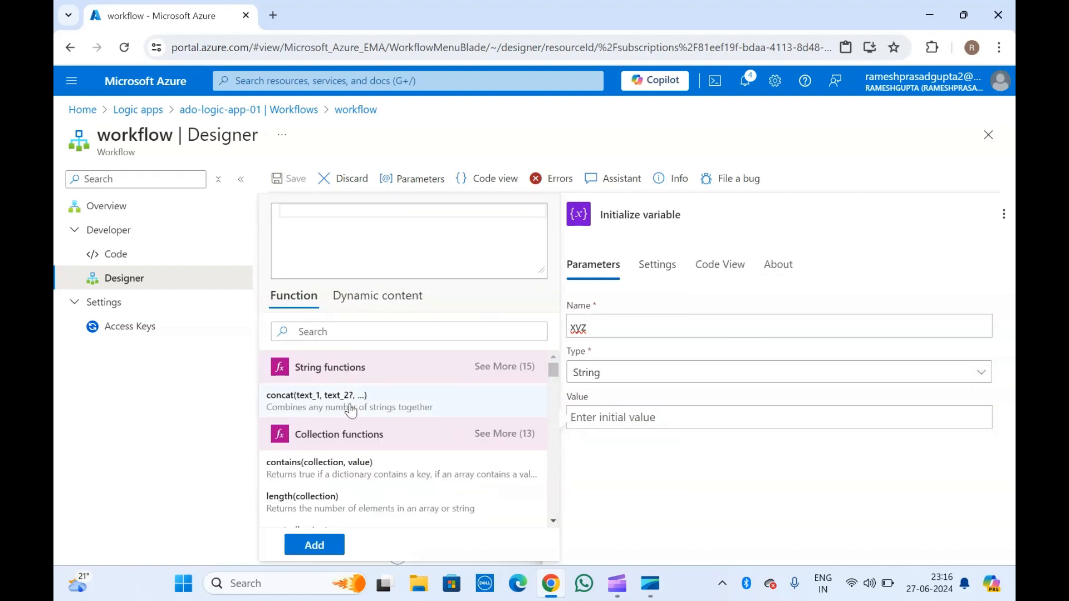
scroll(350, 411, "down", 2)
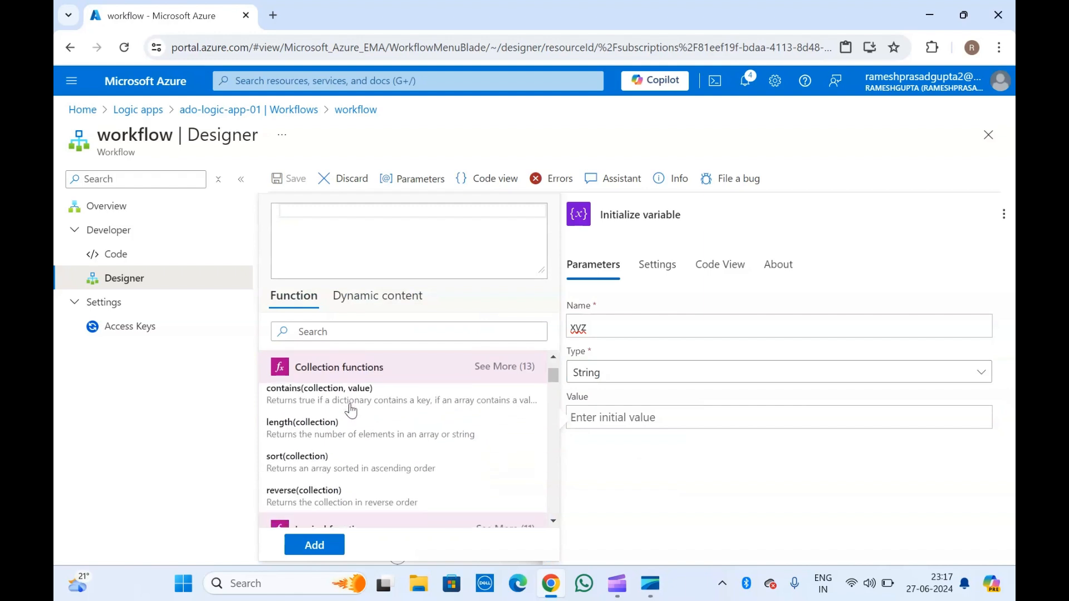
scroll(351, 411, "down", 2)
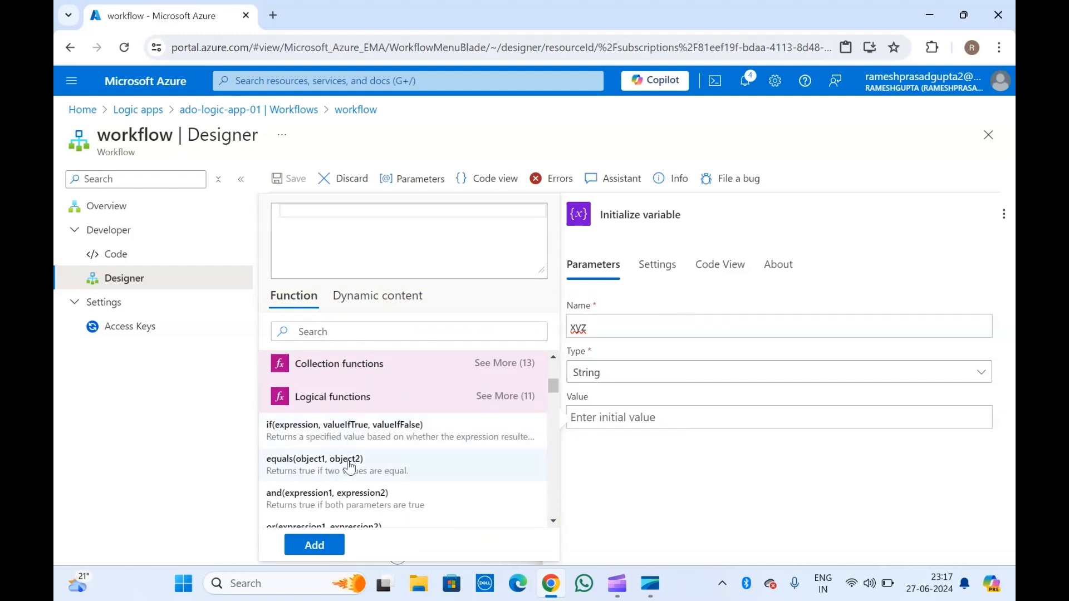
scroll(340, 479, "down", 1)
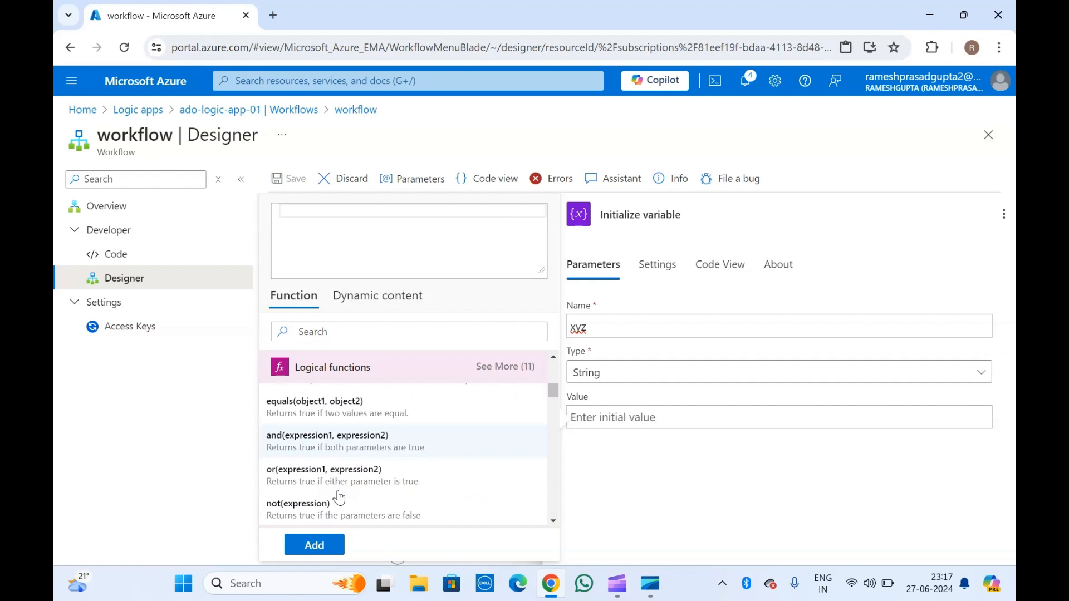
scroll(339, 497, "down", 3)
scroll(339, 498, "down", 3)
scroll(339, 498, "down", 4)
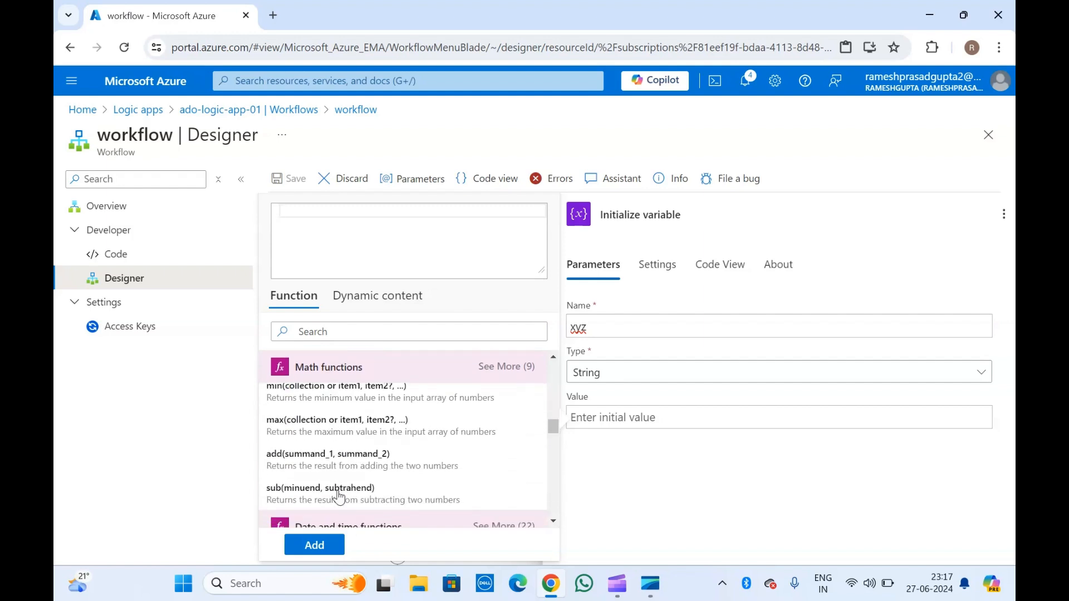
scroll(339, 498, "down", 3)
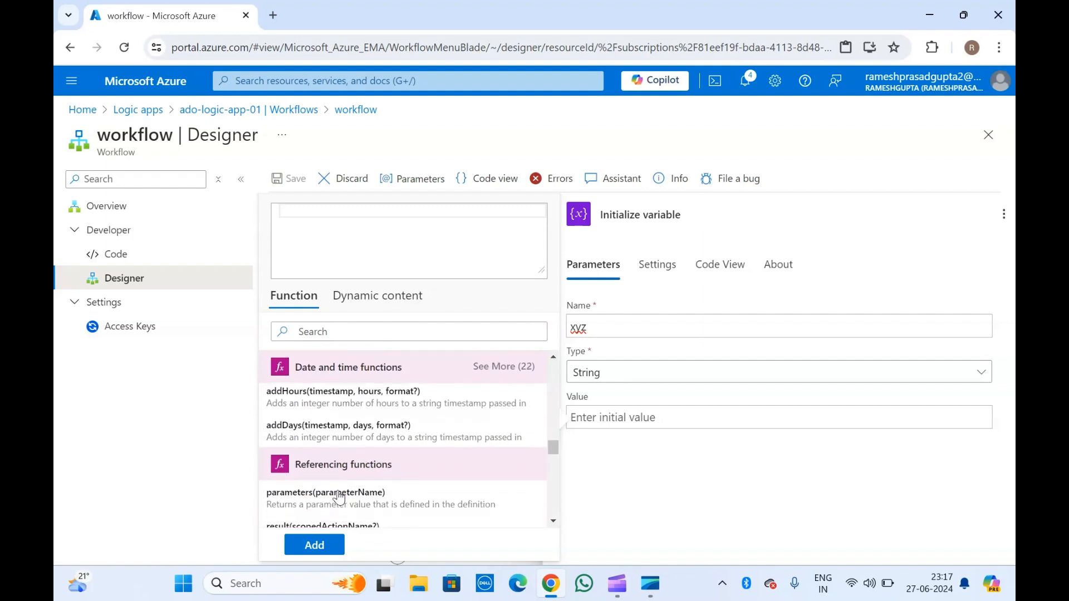
scroll(339, 497, "up", 10)
scroll(340, 498, "up", 3)
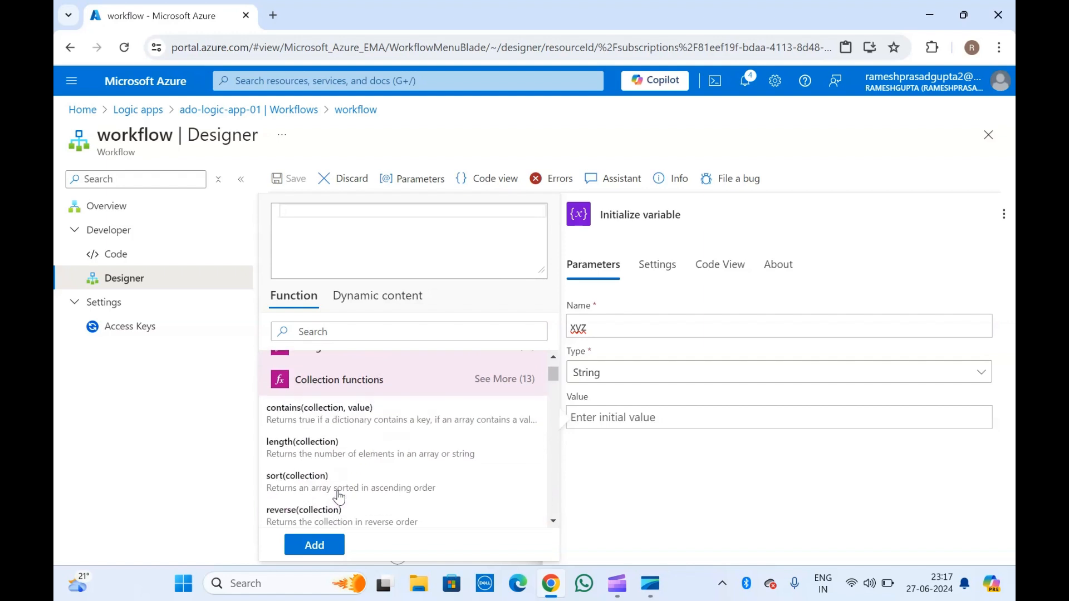
scroll(339, 497, "down", 10)
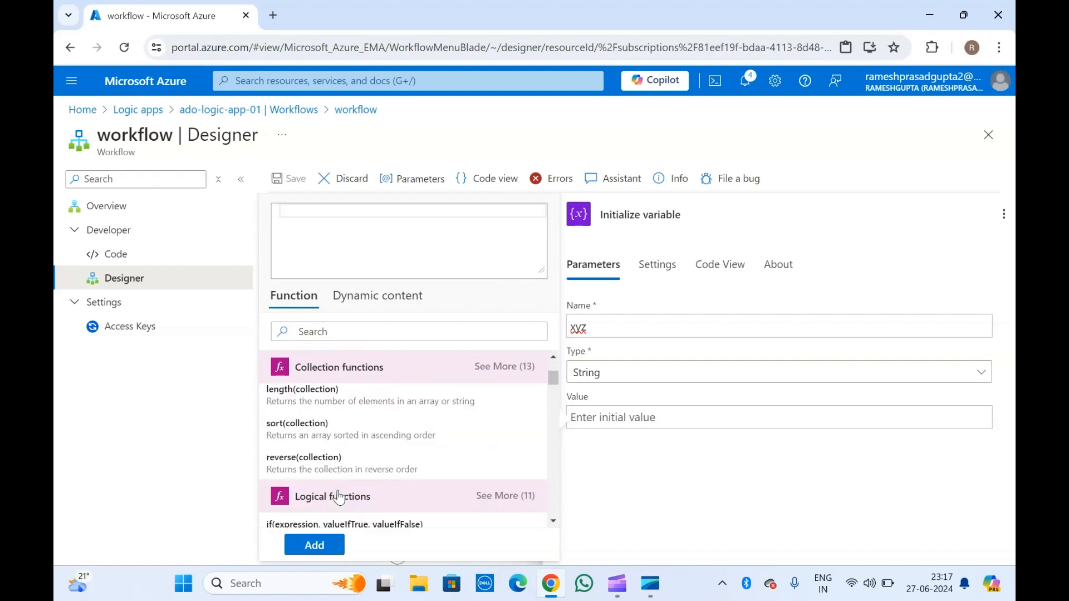
scroll(340, 497, "down", 3)
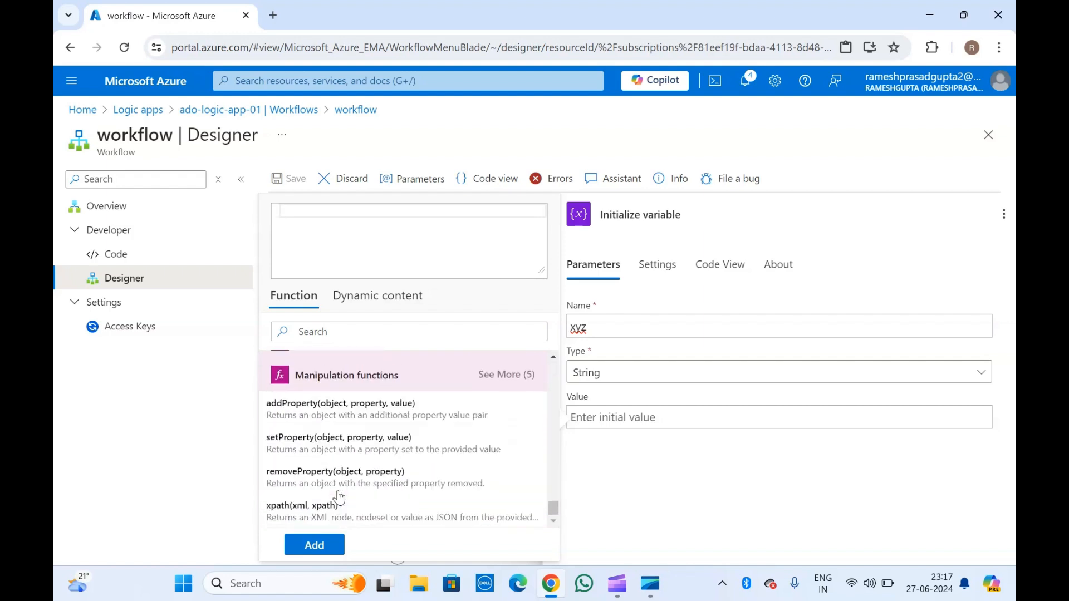
scroll(339, 497, "up", 12)
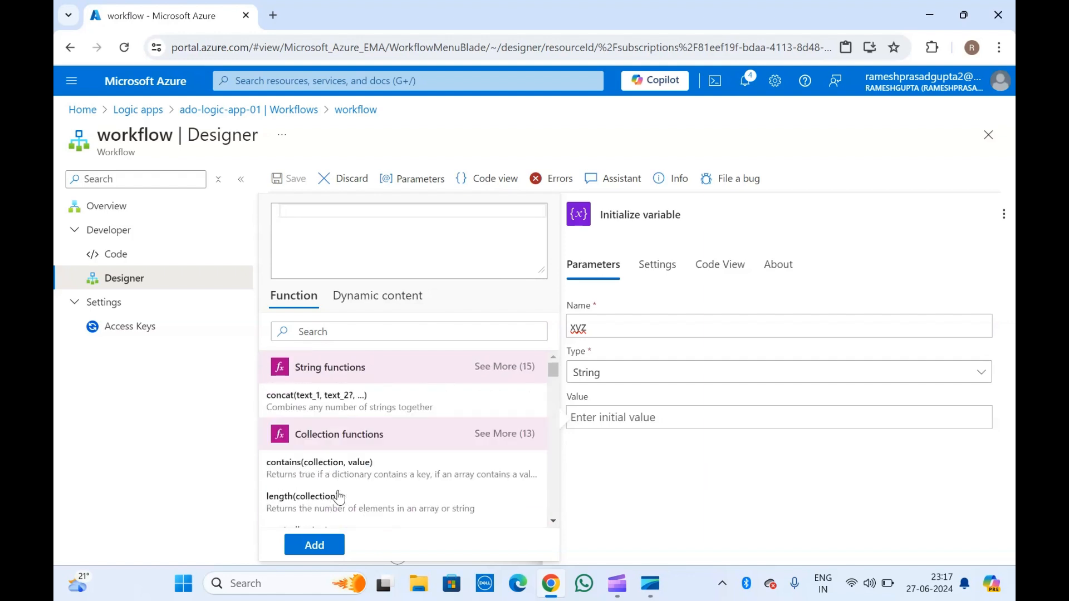
Close the expression editor and enter 100 as the xyz variable's initial value.
left_click(657, 476)
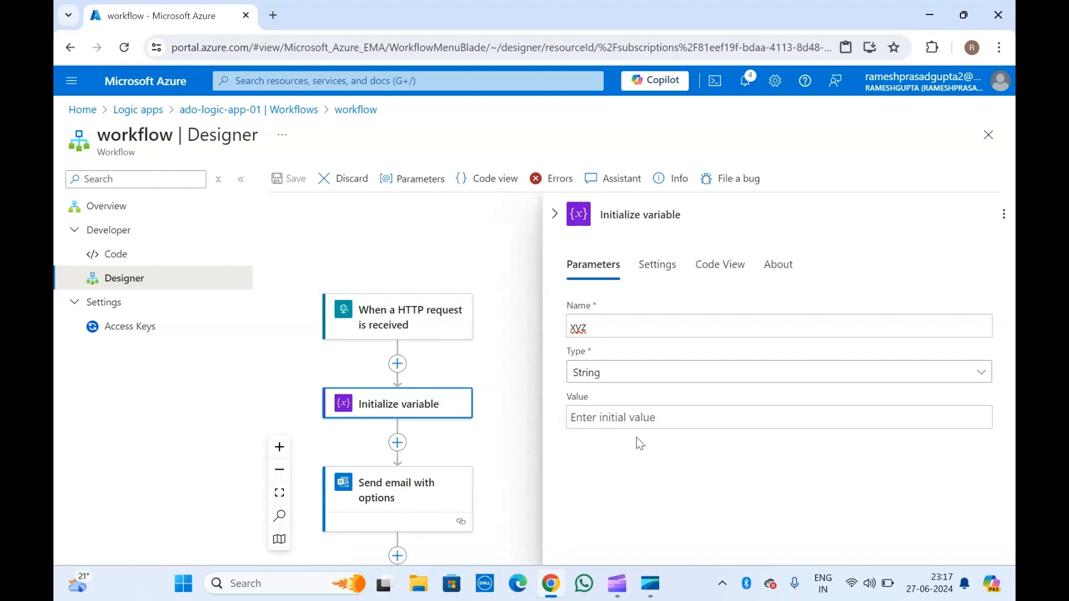
left_click(620, 424)
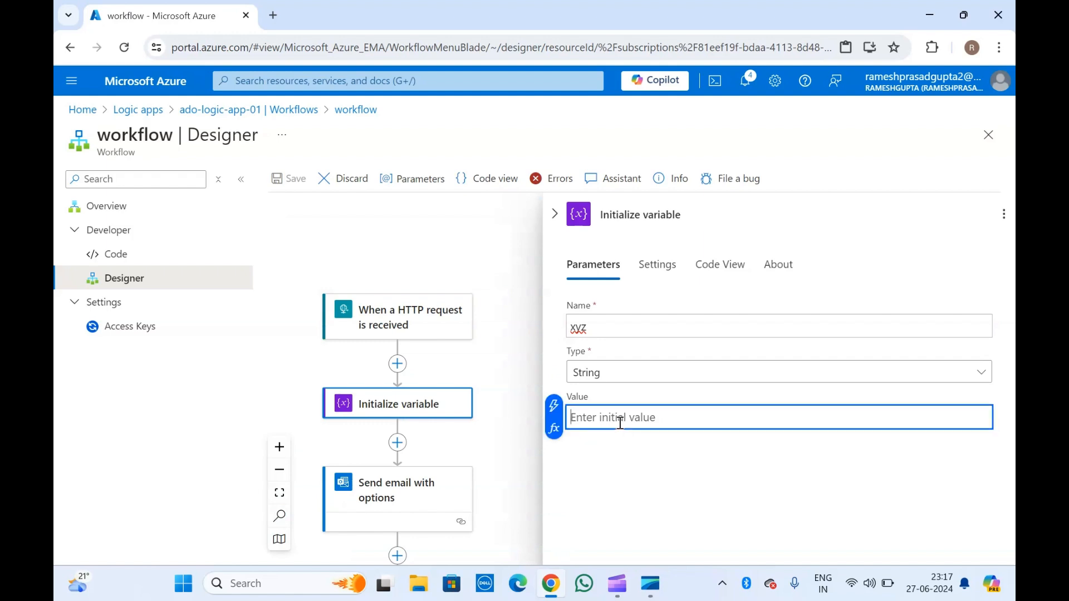
type("100")
Reopen the For each loop and list previous-step outputs, showing the HTTP request Body.
left_click(511, 433)
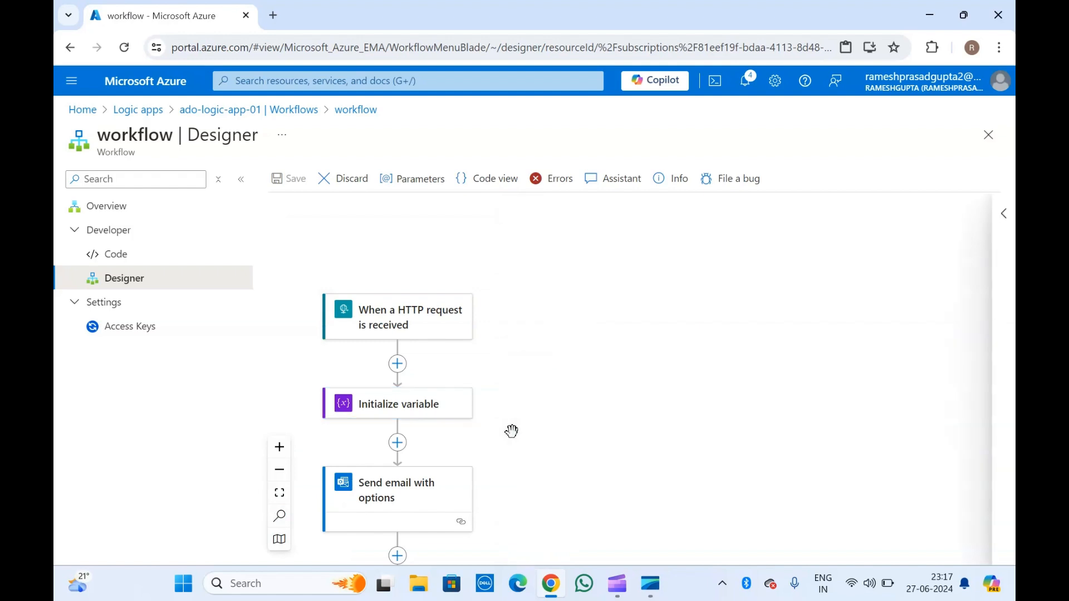
scroll(511, 433, "down", 3)
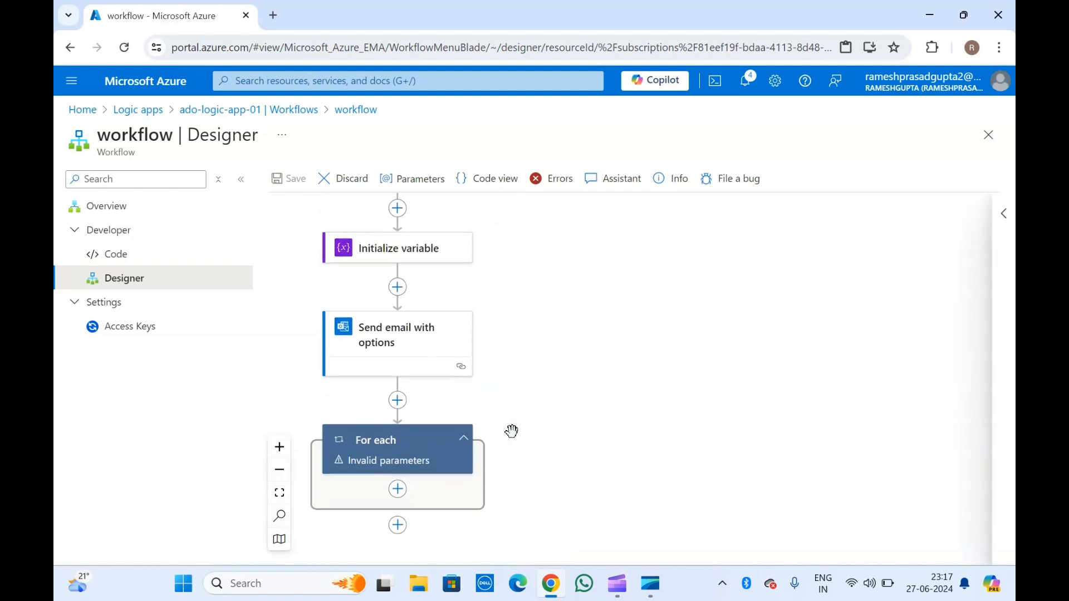
left_click(376, 437)
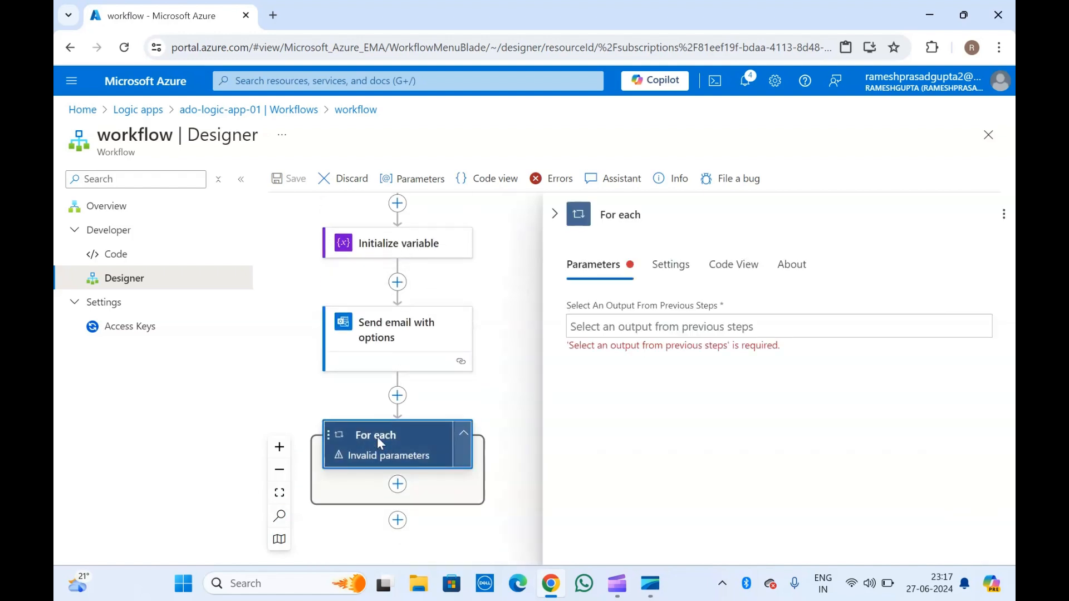
left_click(658, 337)
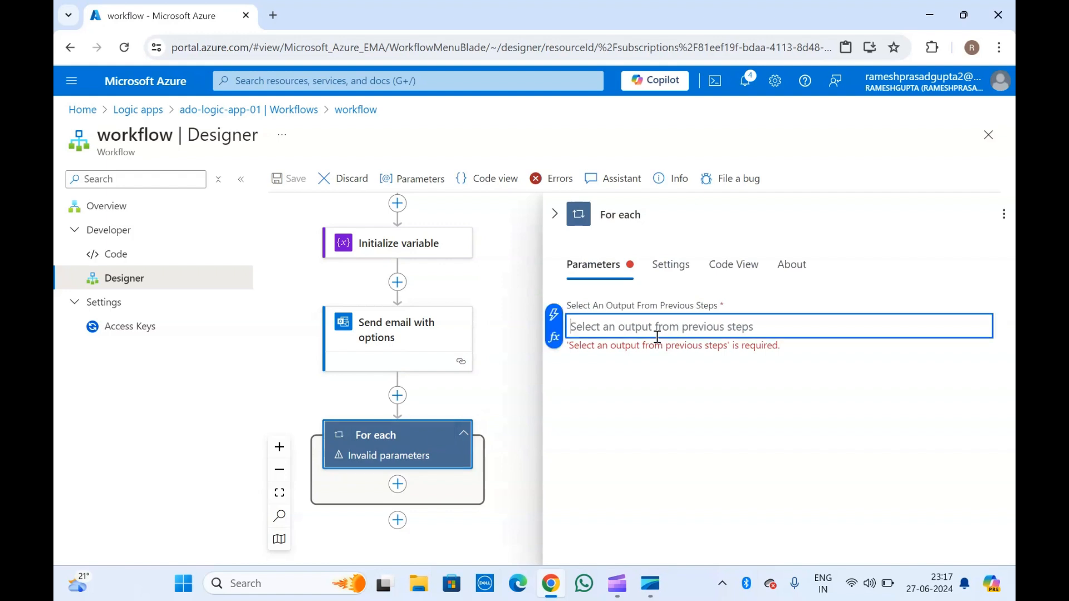
left_click(554, 314)
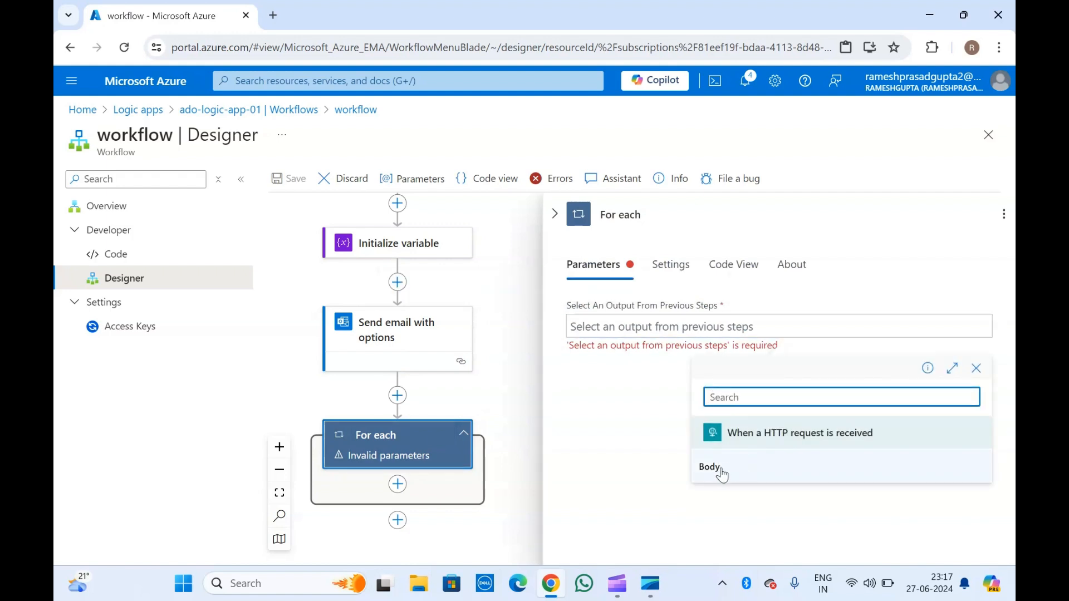
scroll(446, 295, "up", 4)
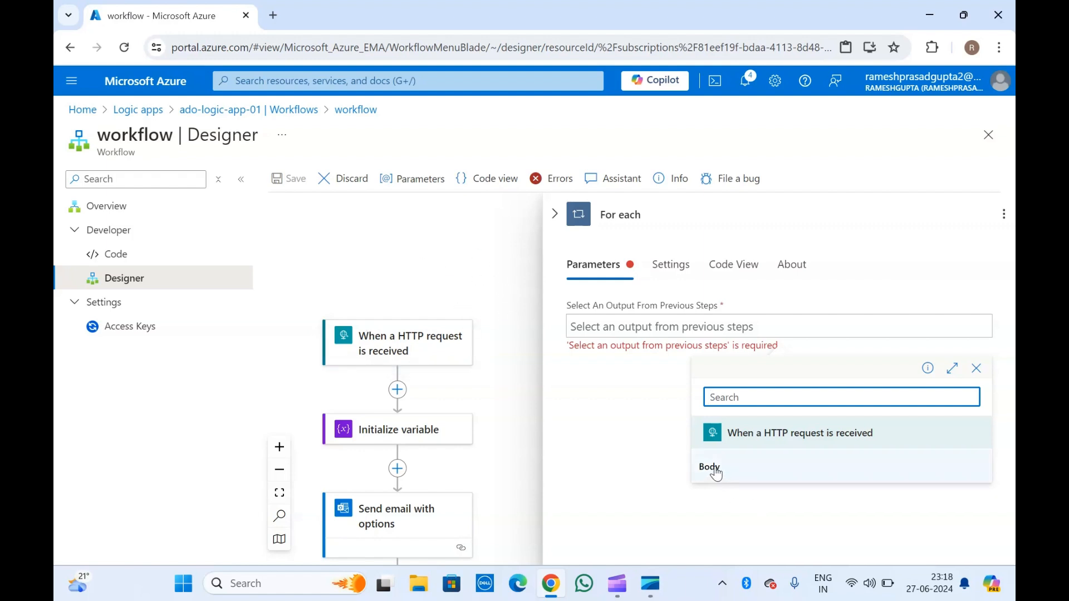
Insert a Parse JSON action after the HTTP trigger and start generating its schema from a sample payload.
left_click(397, 391)
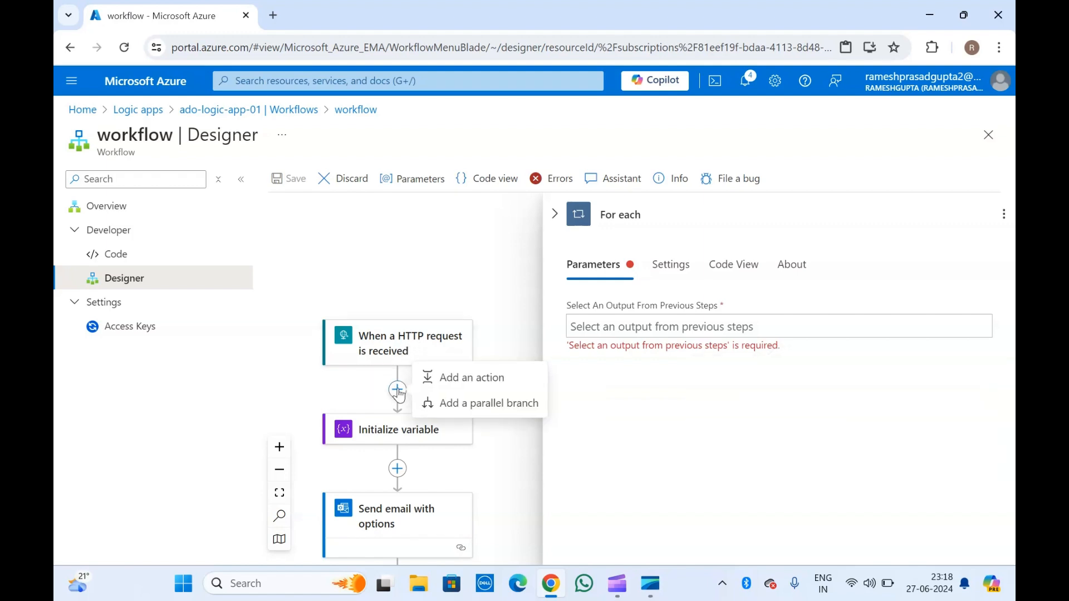
left_click(488, 376)
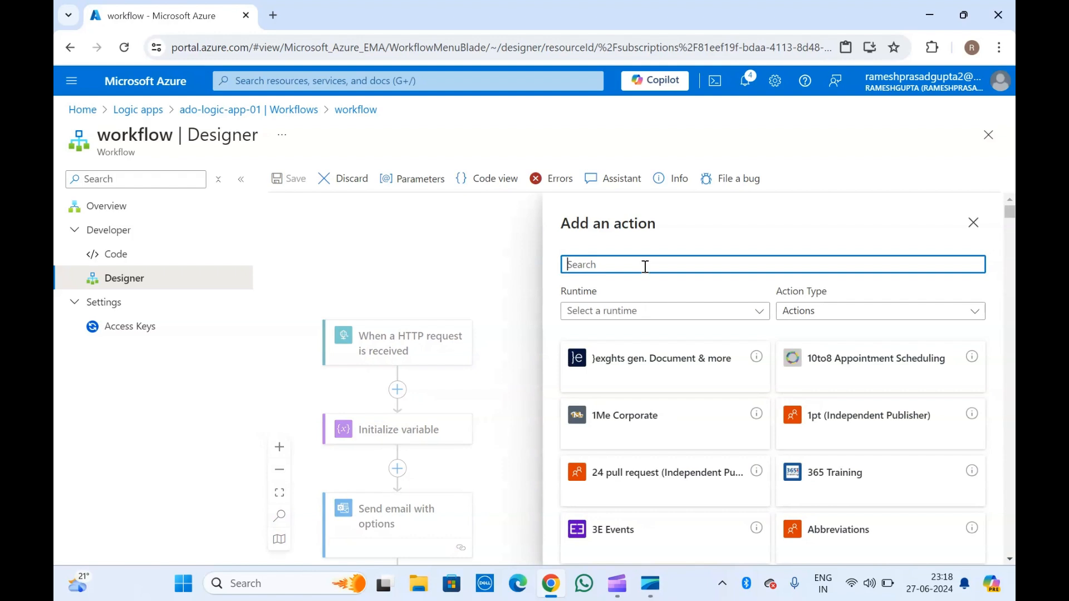
type("parse")
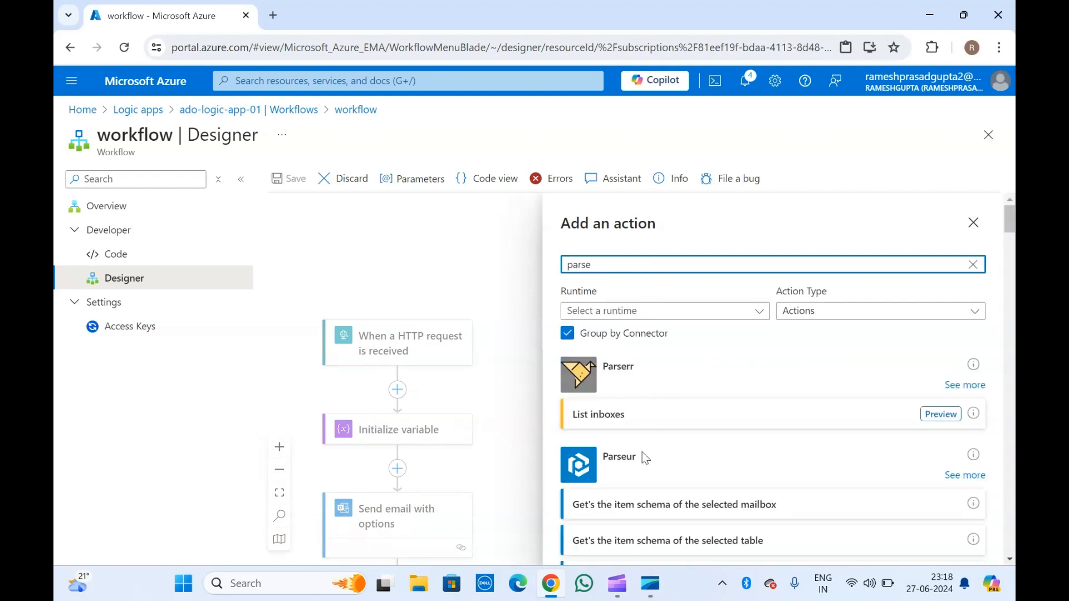
scroll(638, 471, "down", 5)
type("e")
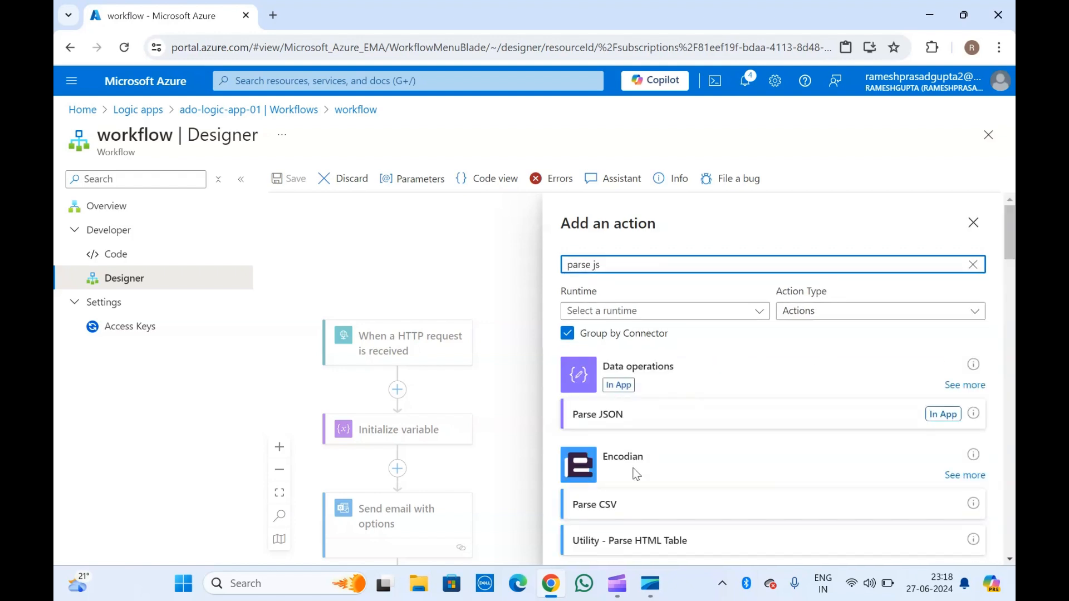
left_click(602, 415)
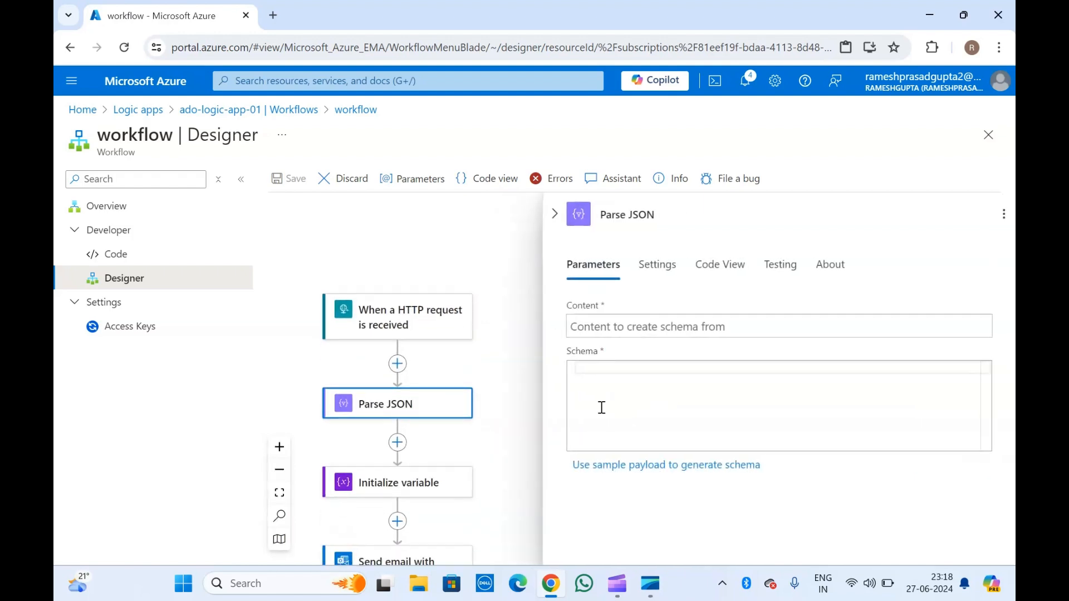
left_click(636, 328)
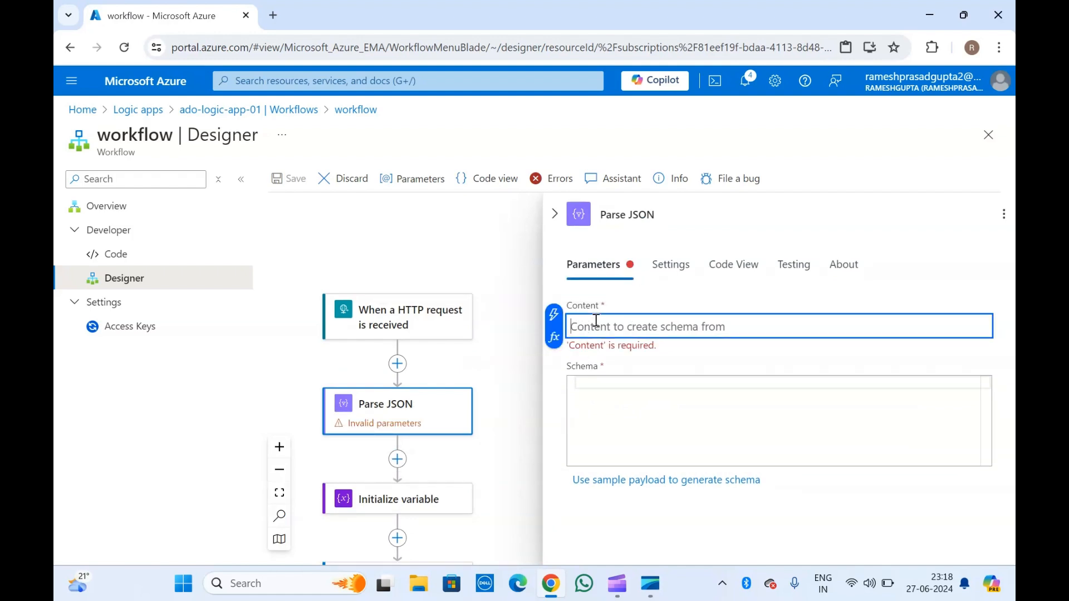
left_click(611, 396)
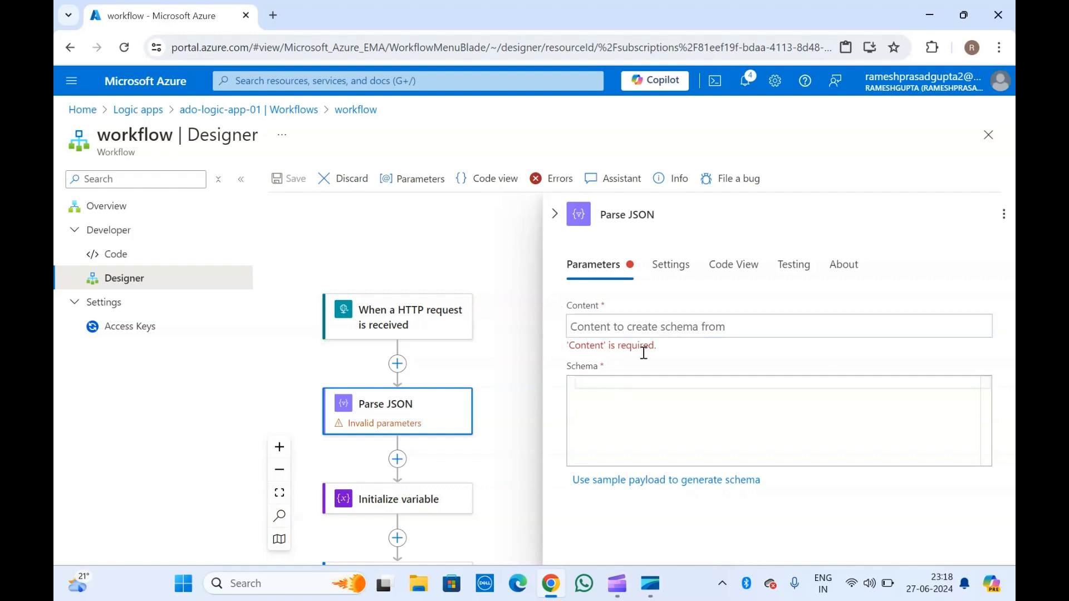
left_click(603, 327)
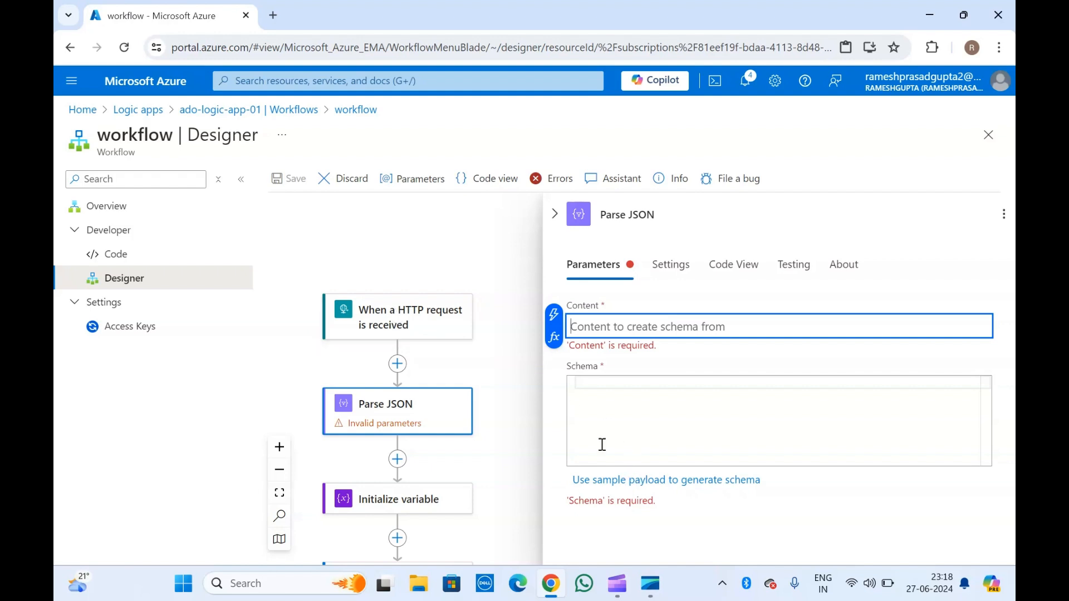
left_click(651, 482)
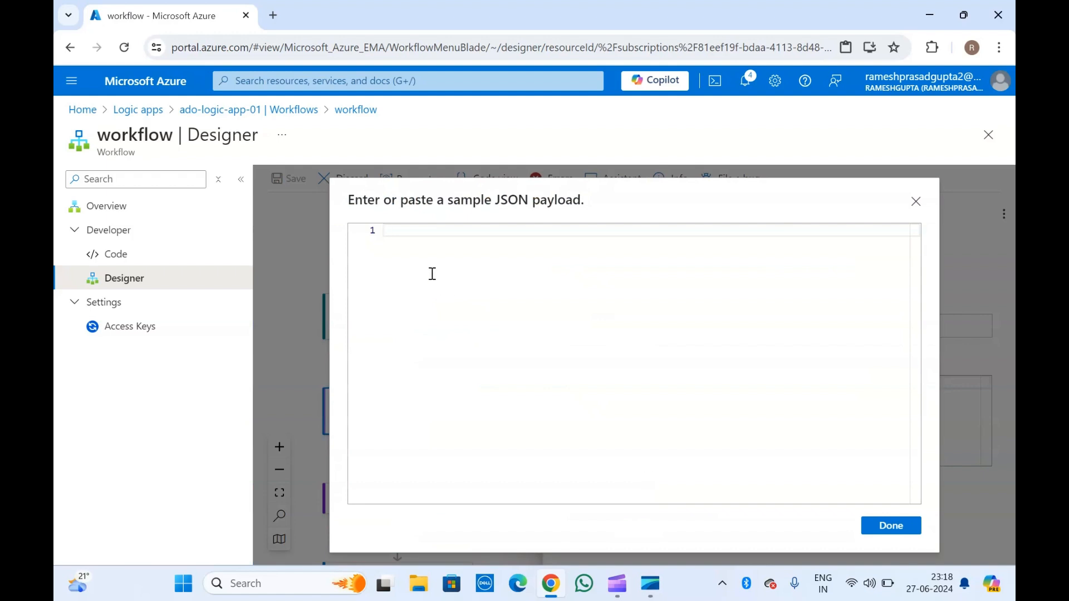
Clear the wrongly pasted sample payload and close the dialog without generating a schema.
type("Azure VM SSH, Azure virtual machine, PuTTY SSH, PuTTYgen, Generate SSH keys, SSH key authentication, Azure VM setup, SSH key PuTTY, Connect Azure VM PuTTY, Azure SSH access, Azure VM security, SSH key generation, PuTTY configuration, Secure Azure VM, PuTTY SSH connection, Azure PuTTY setup, Azure SSH key management, Azure SSH connection, Azure VM login, PuTTY tutorial, Azure VM tutorial, PuTTYgen download, PuTTY key Generator, PuTTY generate SSH key, PuTTY generate SSH key for Linux, PuTTY key generator Ubuntu, PuTTY key format too new, Ssh-keygen, PuTTYgen download for Windows 11")
key("ctrl+a")
key("BackSpace")
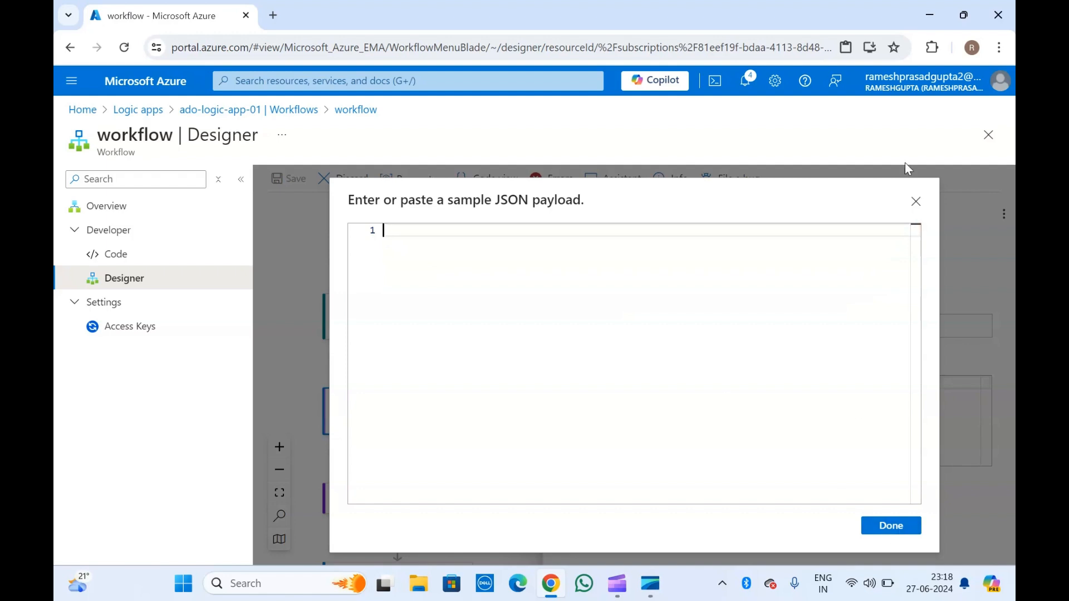
left_click(917, 202)
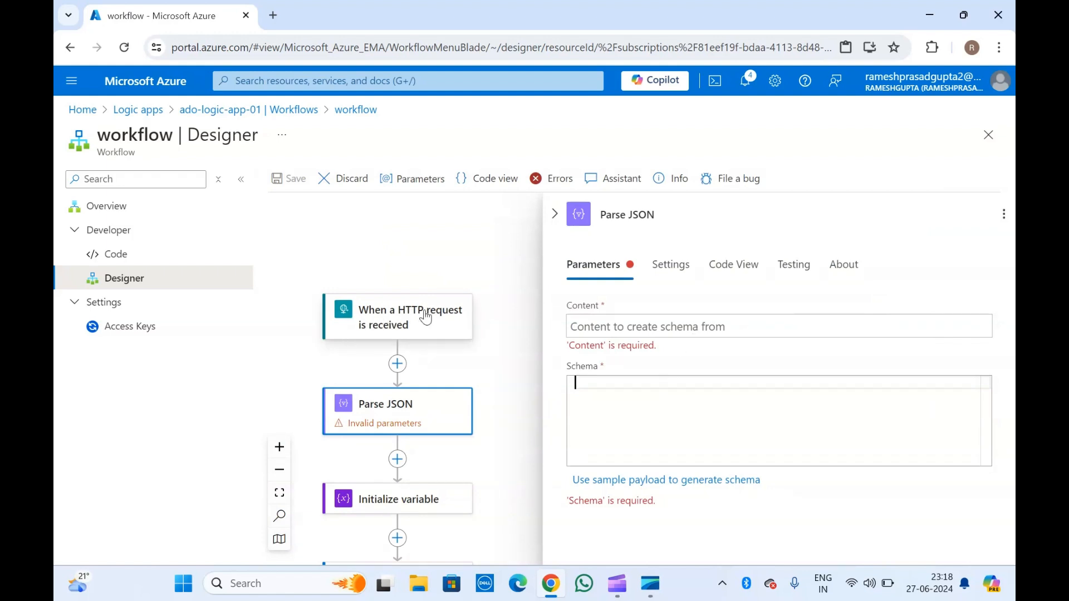
Collapse the Parse JSON panel and scroll the canvas down to the For each loop.
left_click(633, 332)
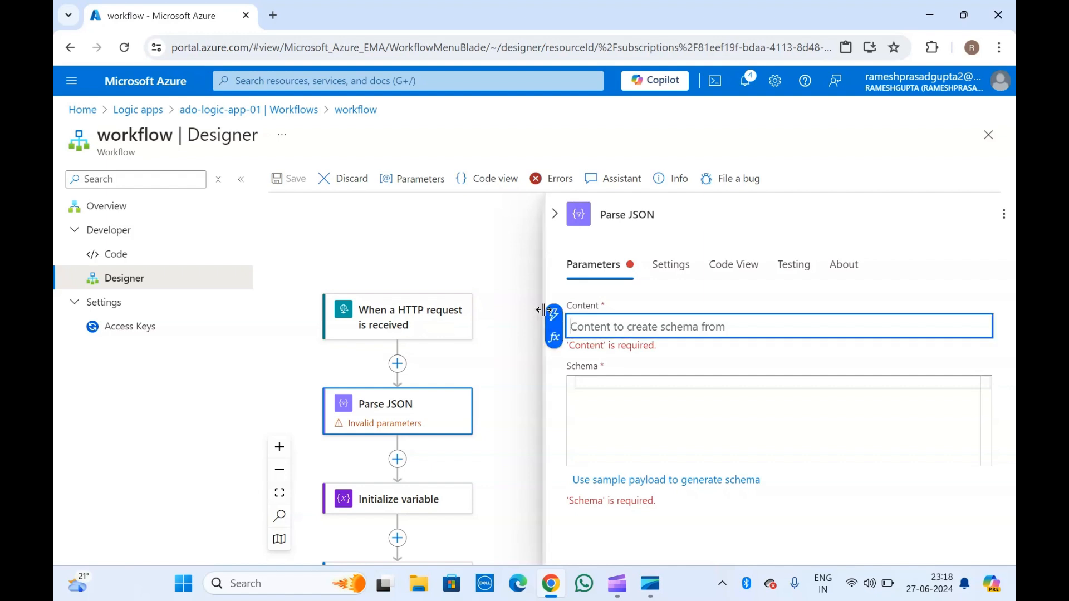
left_click(560, 221)
left_click(557, 215)
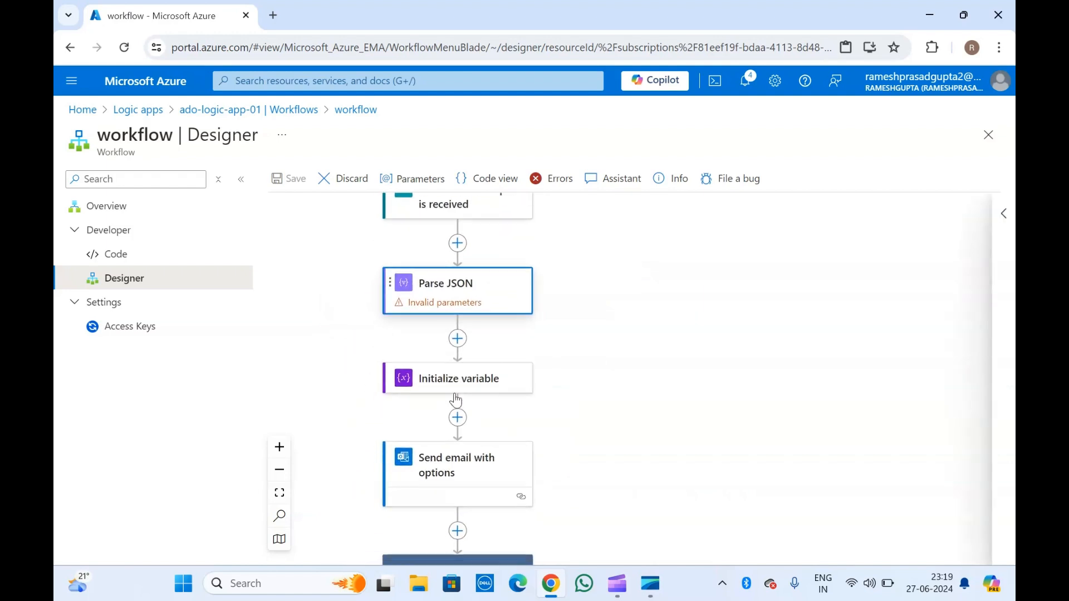
scroll(456, 399, "down", 3)
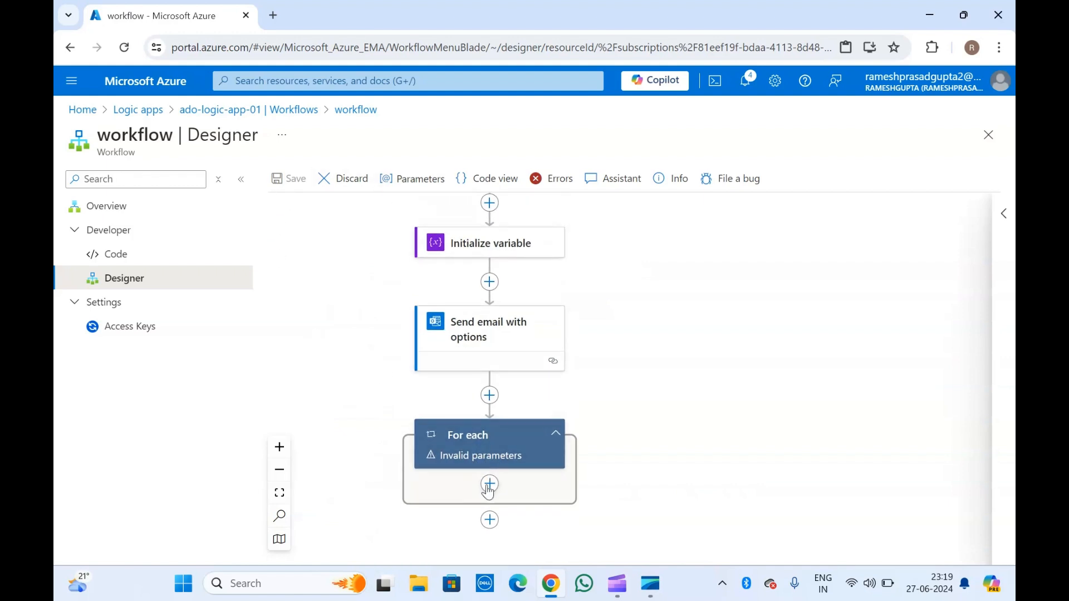
scroll(447, 453, "down", 2)
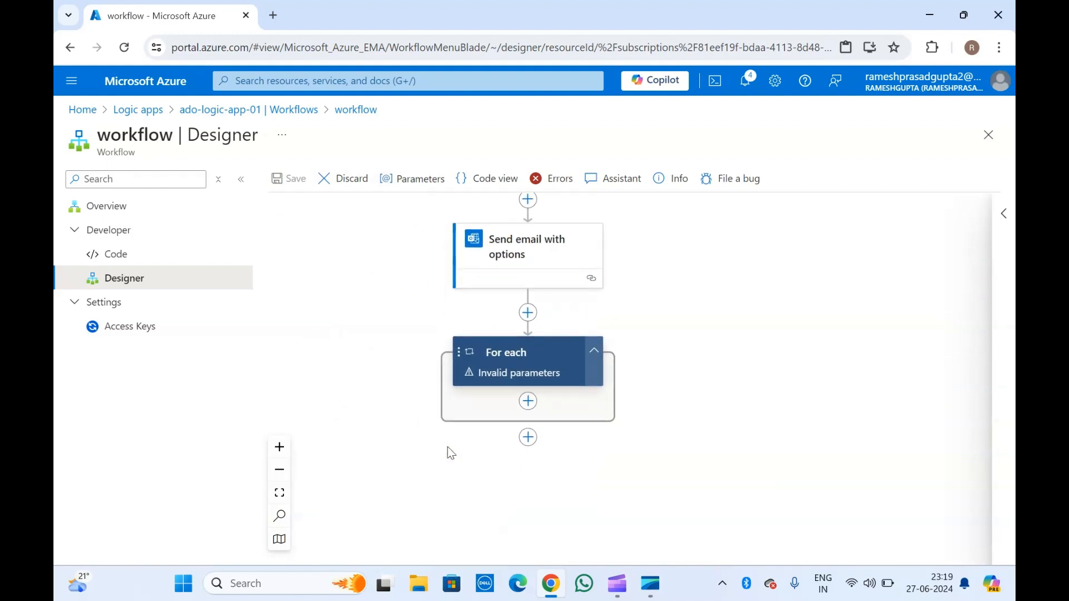
left_click(487, 366)
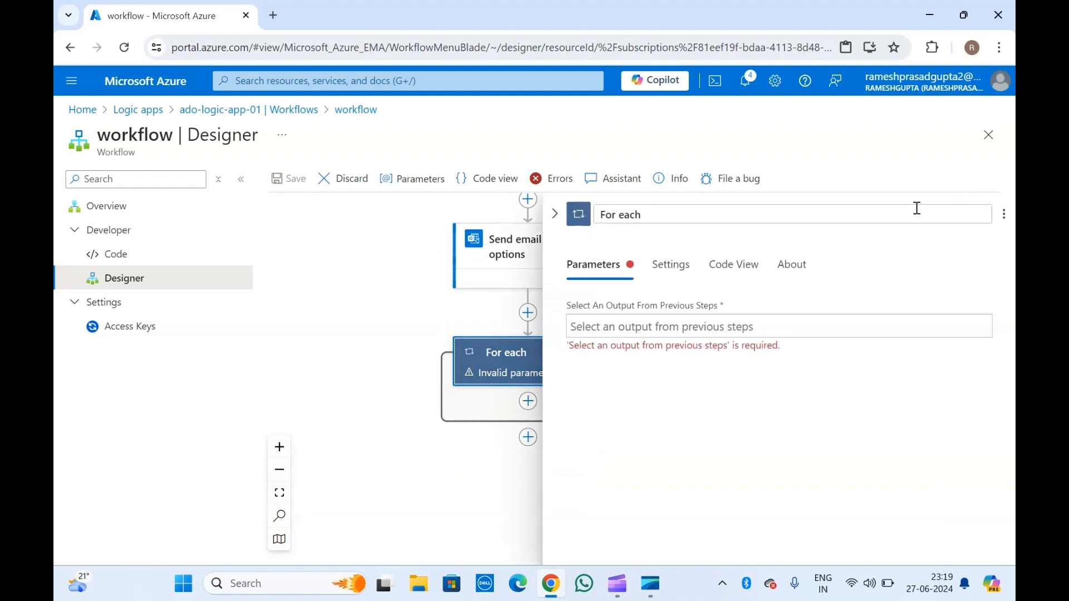
left_click(556, 214)
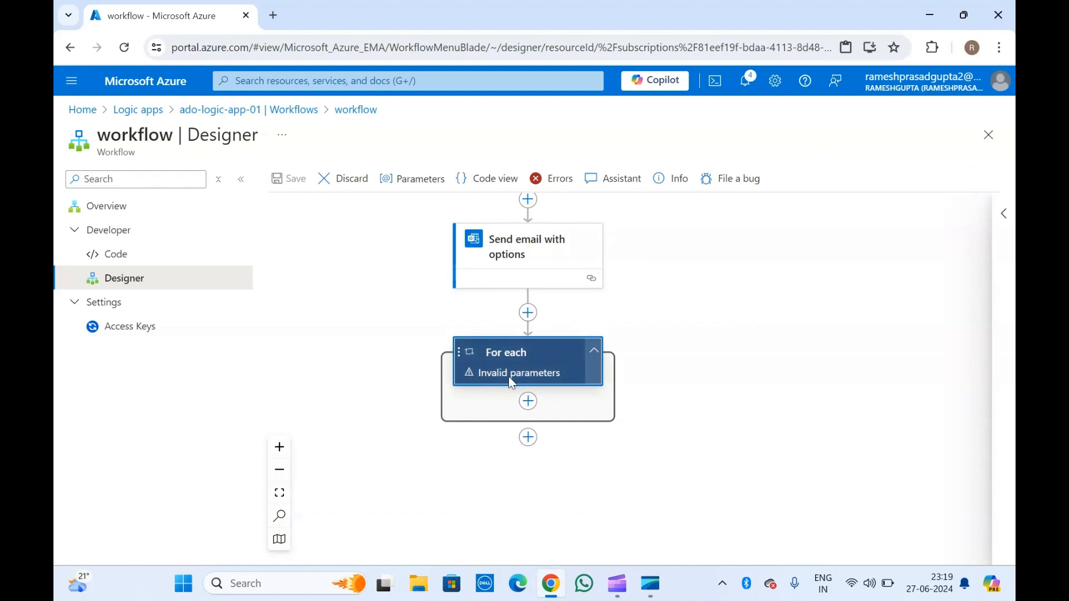
left_click(528, 402)
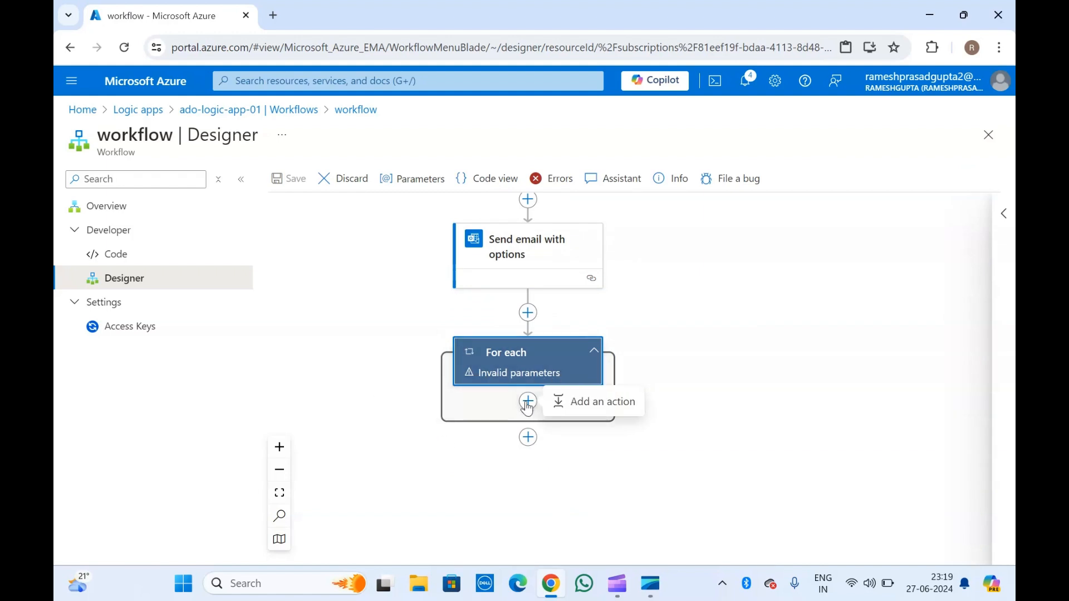
left_click(595, 403)
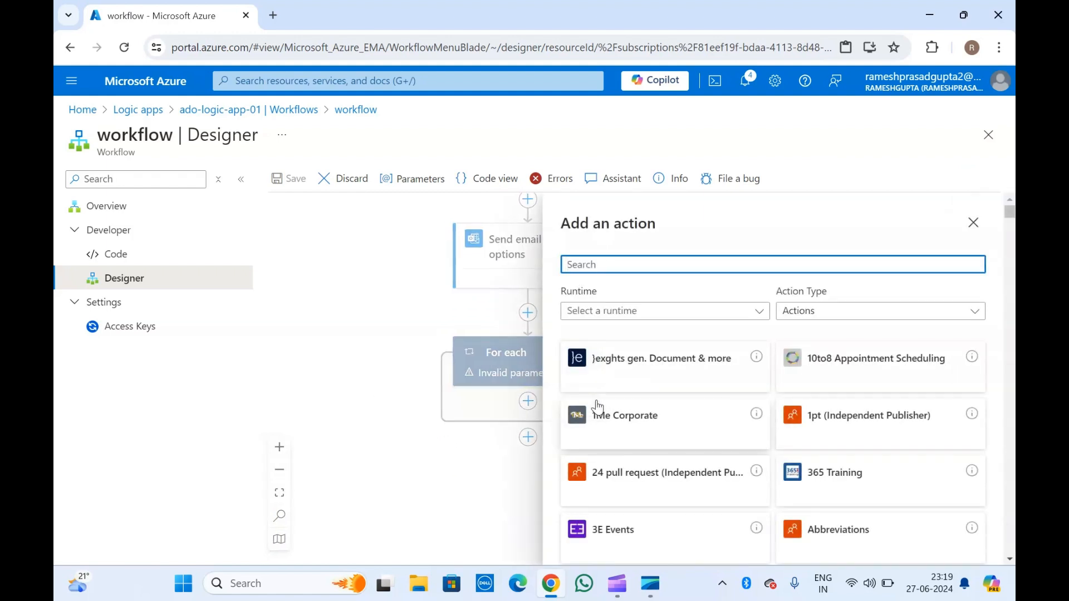
scroll(597, 408, "down", 10)
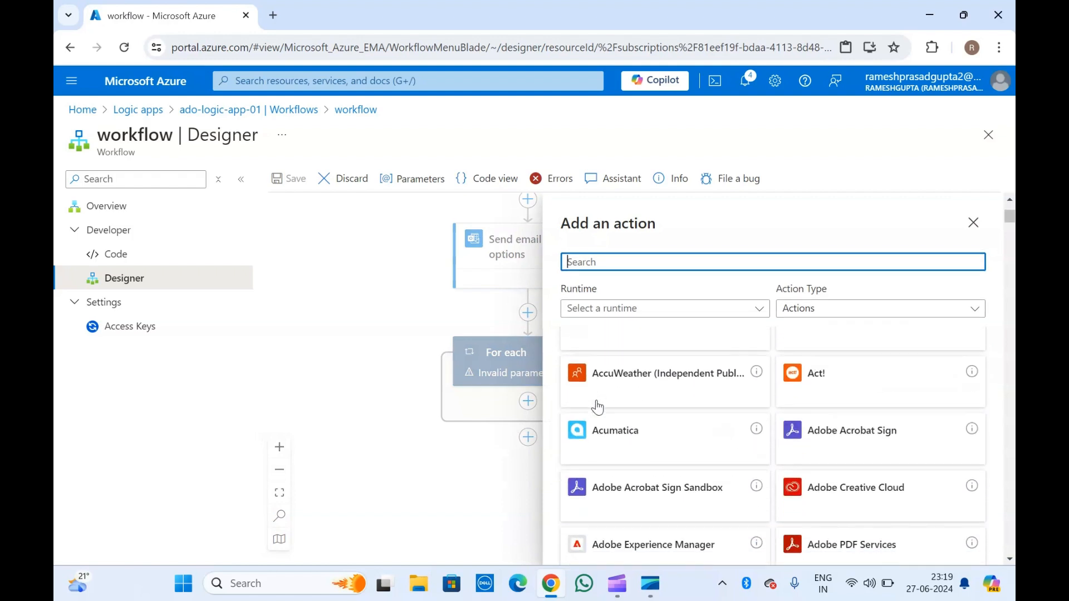
scroll(597, 408, "down", 2)
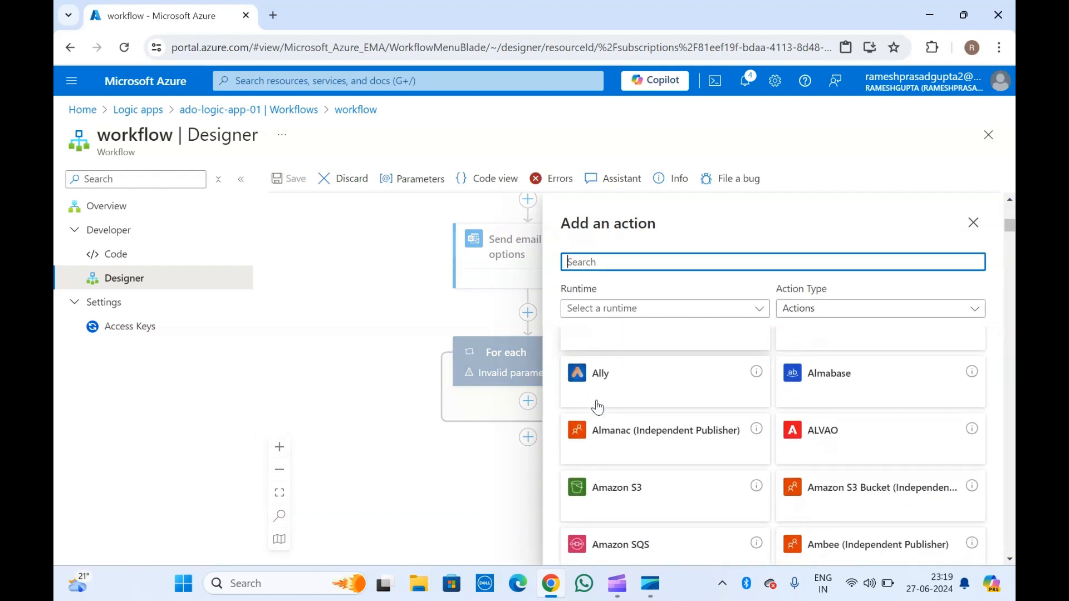
scroll(597, 408, "down", 5)
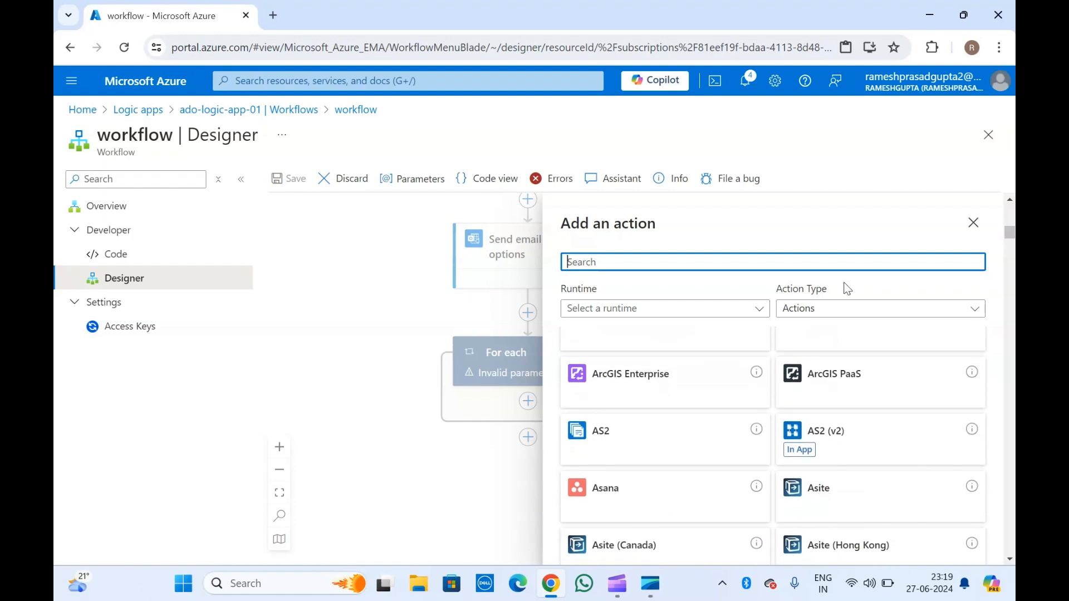
left_click(971, 224)
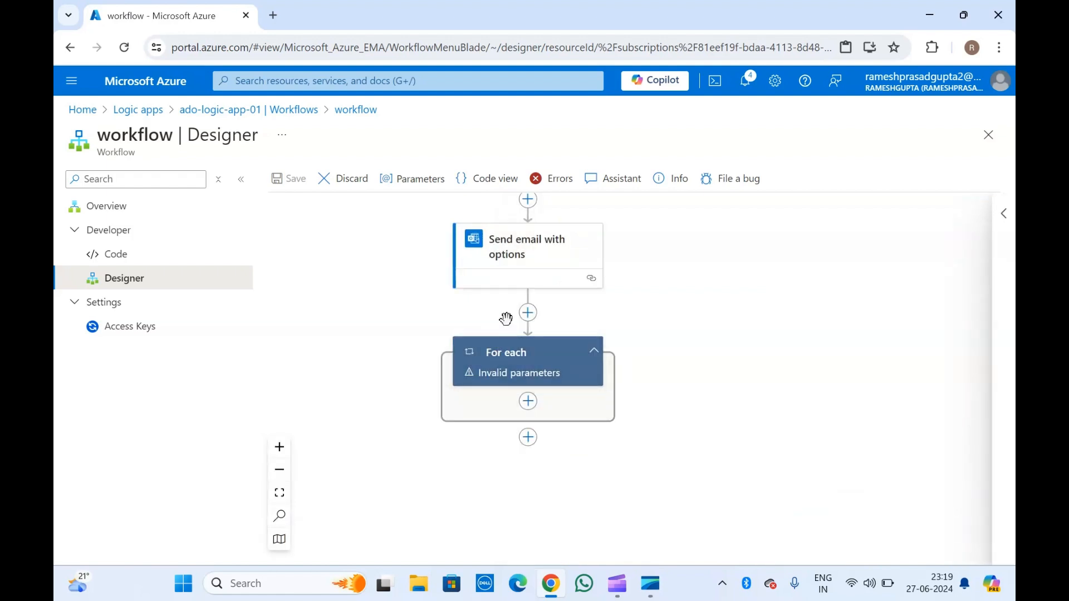
Add a parallel 3E Events 'Delete 3E Templates document' action after Send email, skipping its connection sign-in.
left_click(532, 315)
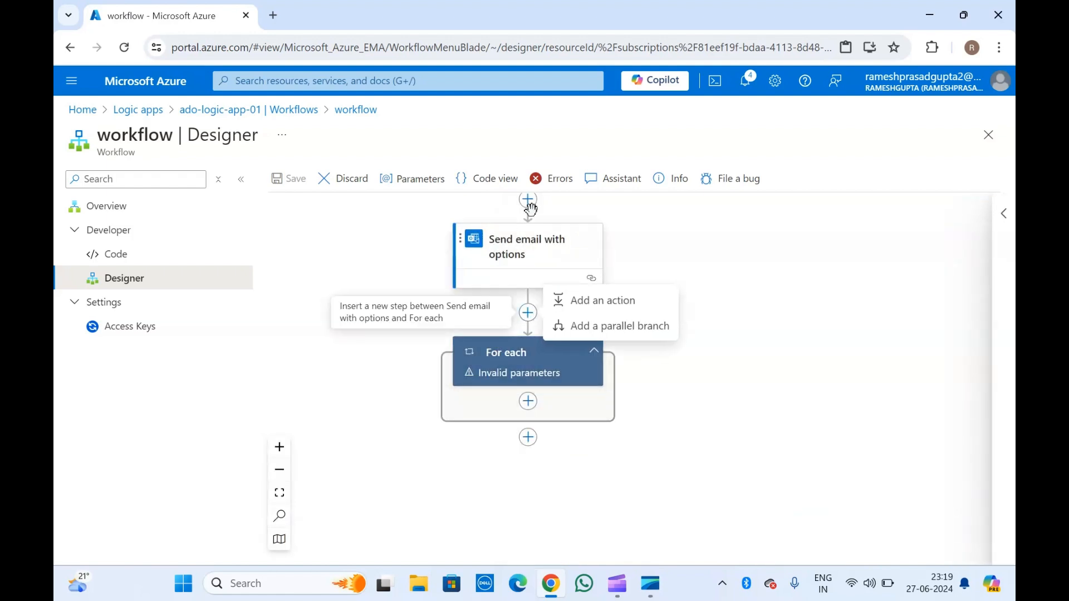
left_click(612, 326)
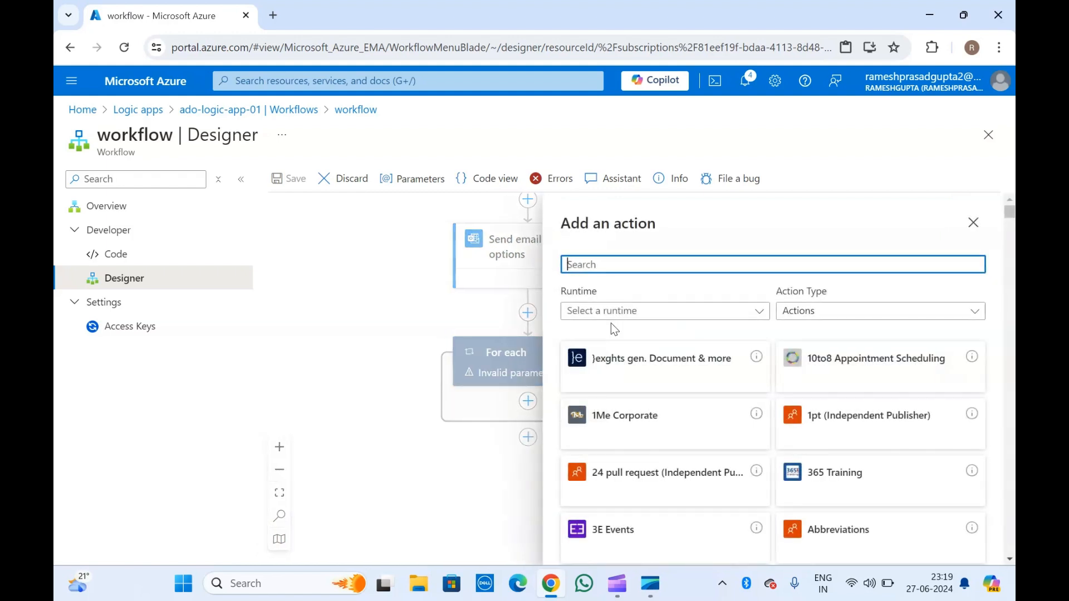
left_click(613, 530)
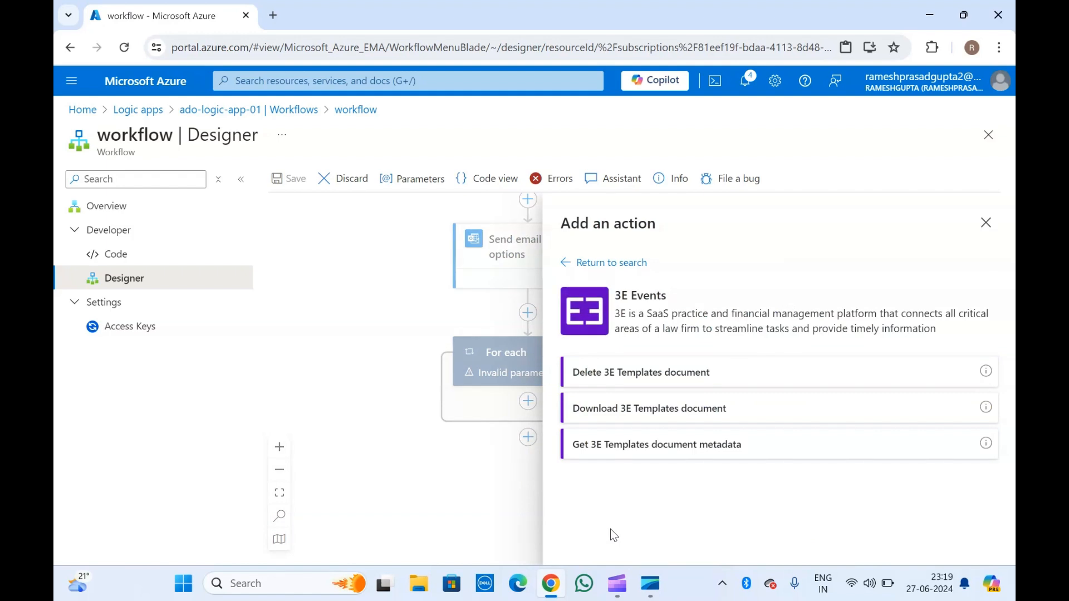
left_click(632, 370)
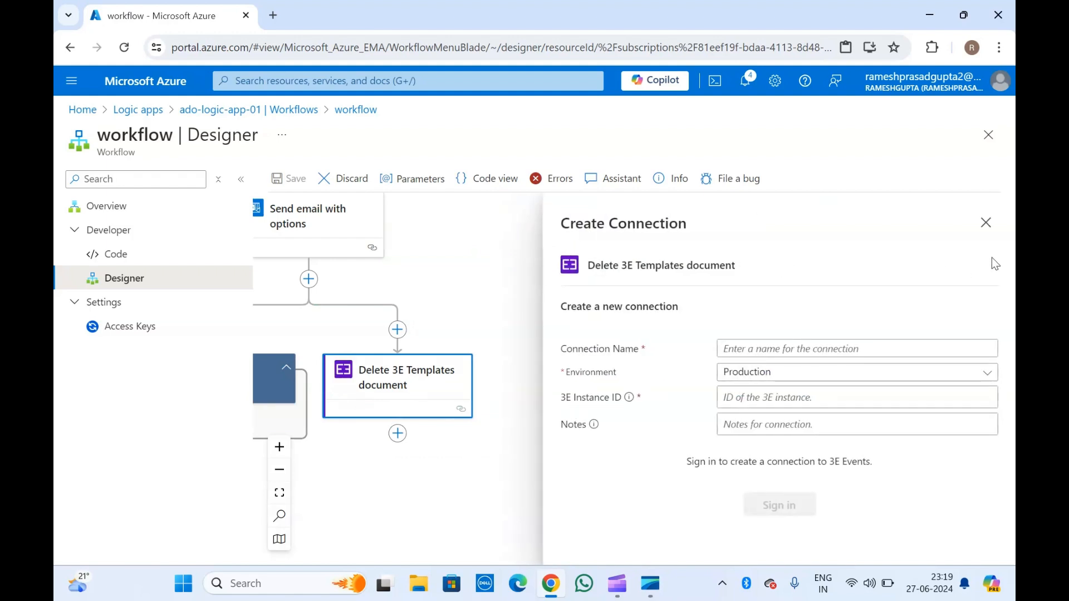
left_click(986, 223)
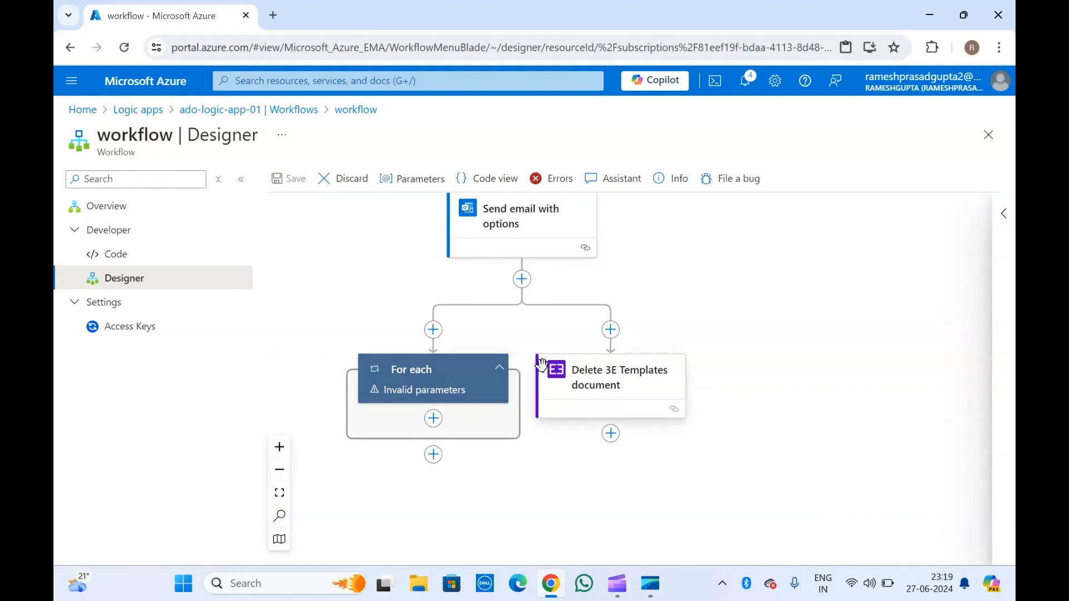
scroll(542, 365, "up", 2)
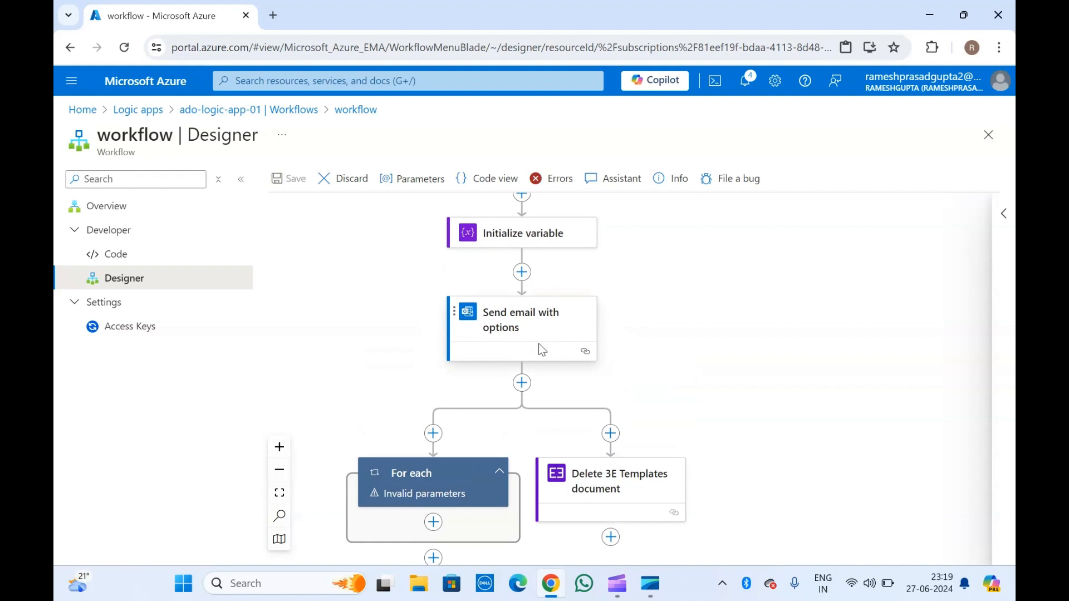
scroll(543, 350, "down", 1)
scroll(542, 350, "down", 1)
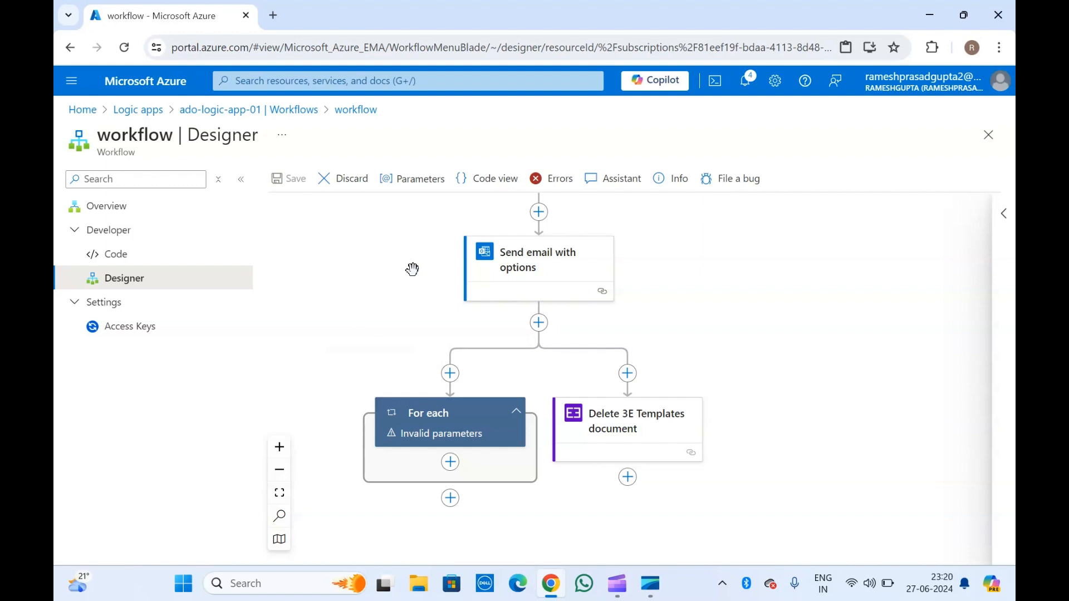
scroll(413, 269, "up", 10)
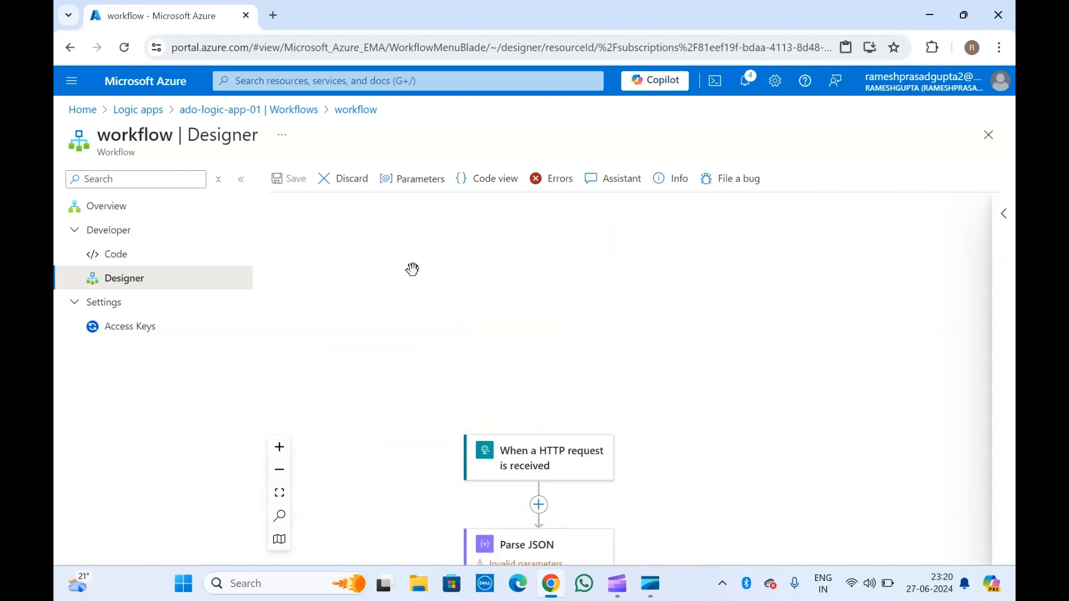
scroll(412, 269, "down", 5)
scroll(412, 269, "down", 1)
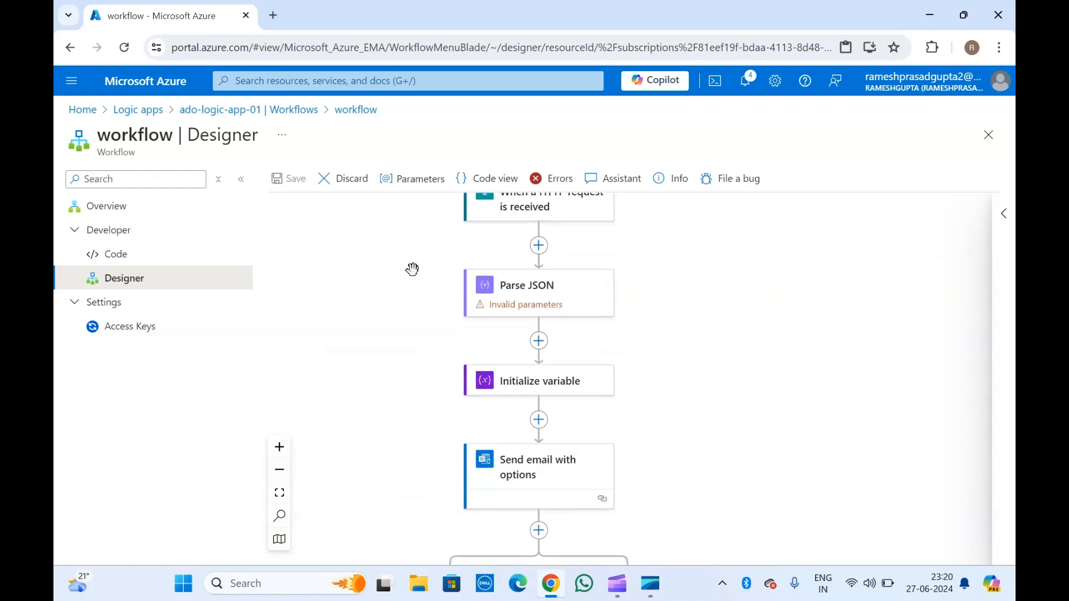
scroll(413, 269, "down", 5)
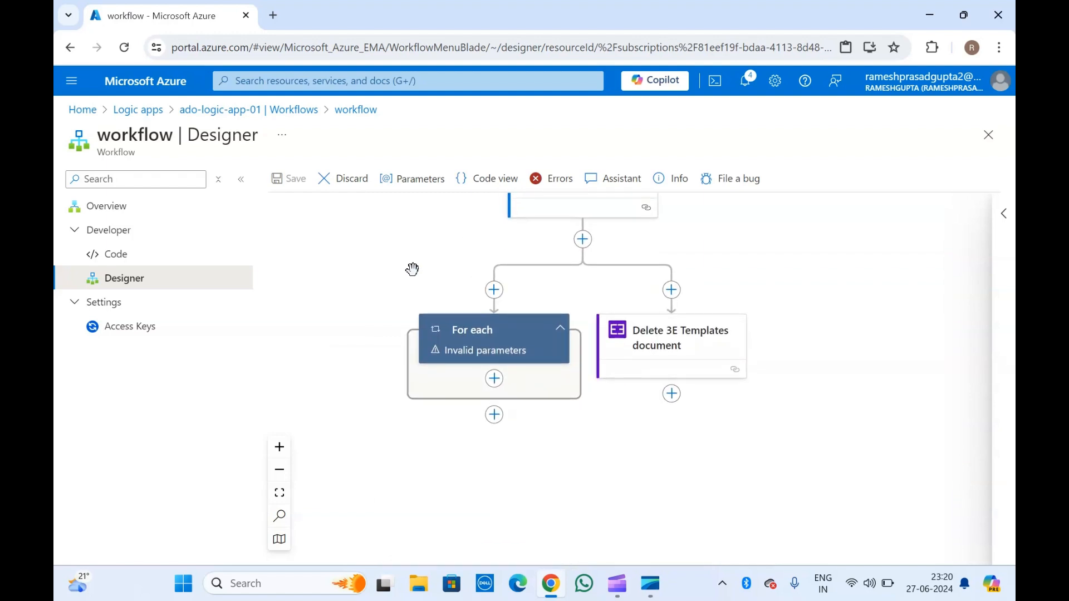
scroll(413, 269, "down", 1)
scroll(413, 269, "up", 10)
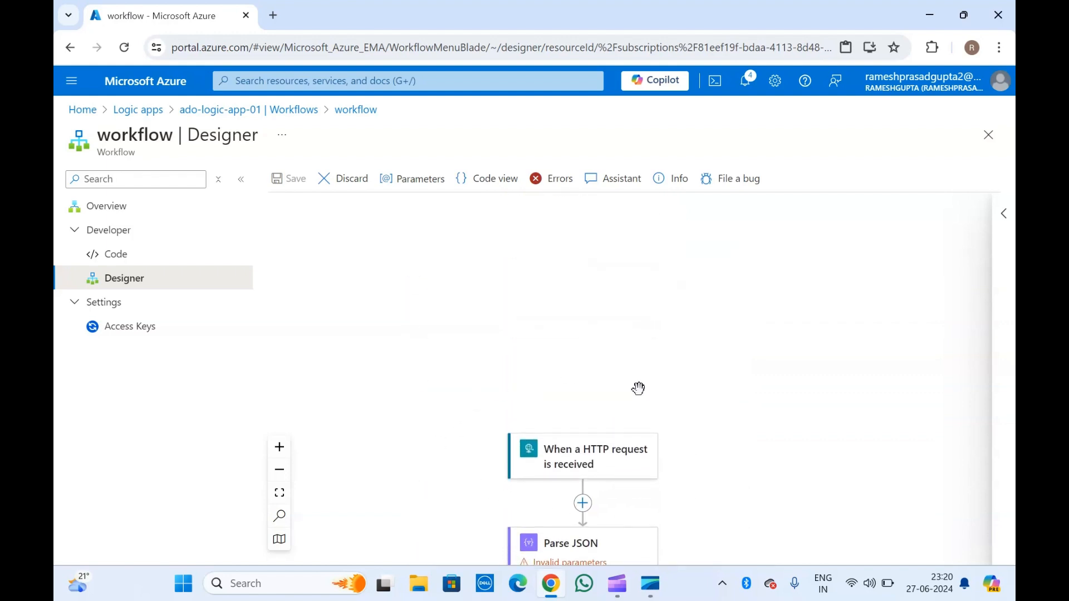
scroll(688, 437, "down", 3)
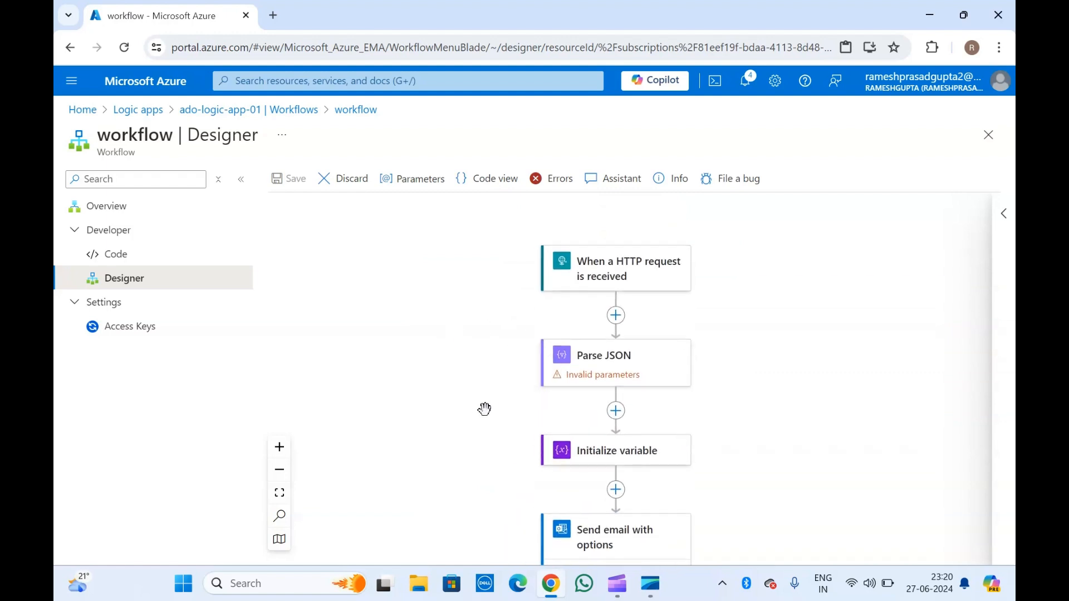
scroll(480, 409, "down", 1)
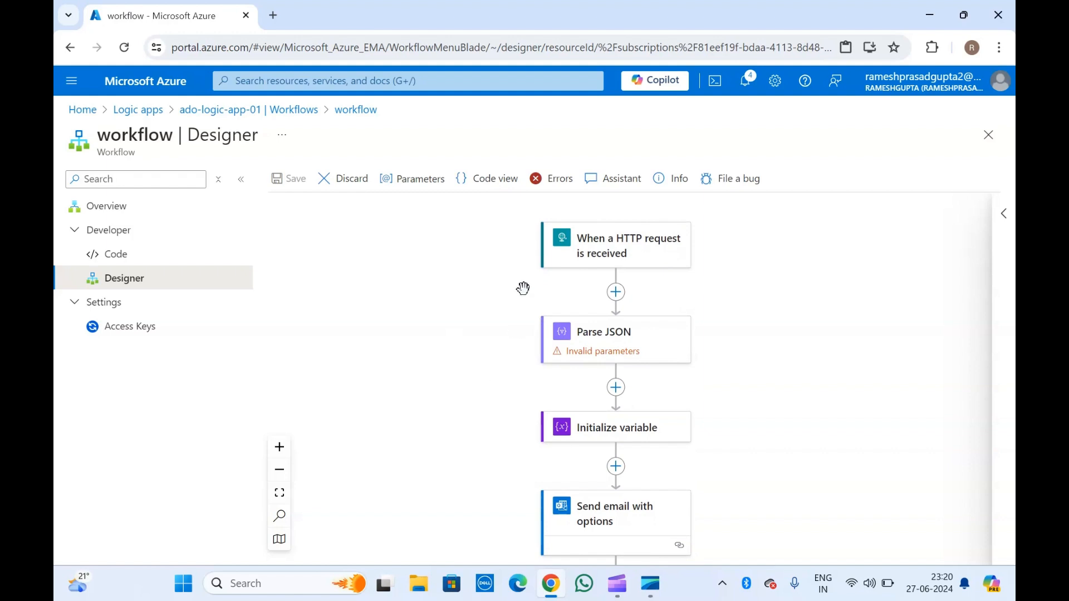
scroll(523, 288, "down", 4)
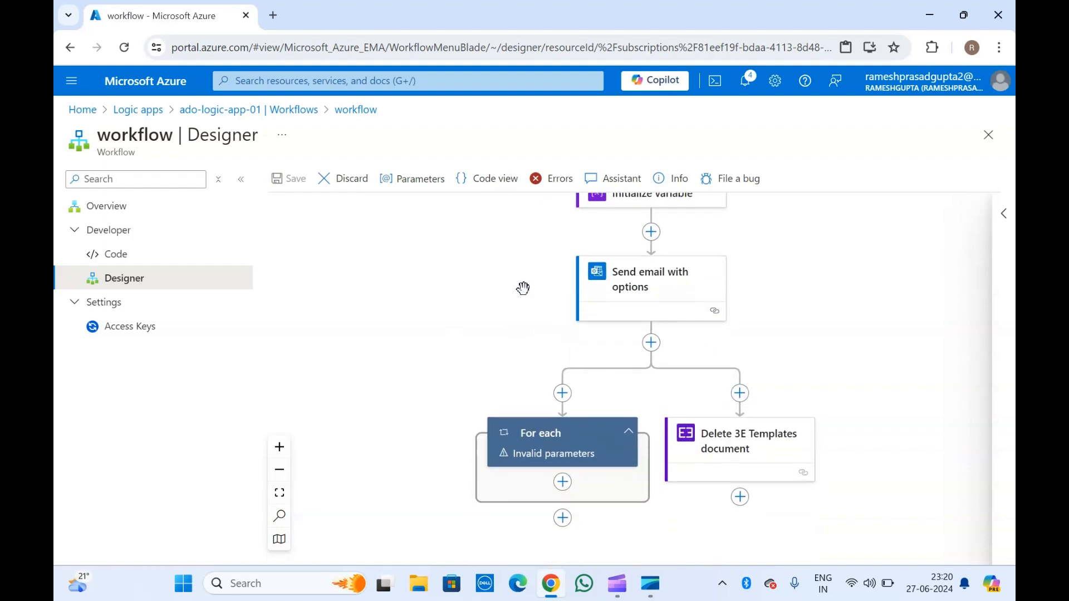
Search the action list for 'azure devops' and add Azure Resource Manager's 'Create or update a resource group' after Send email with options.
left_click(651, 341)
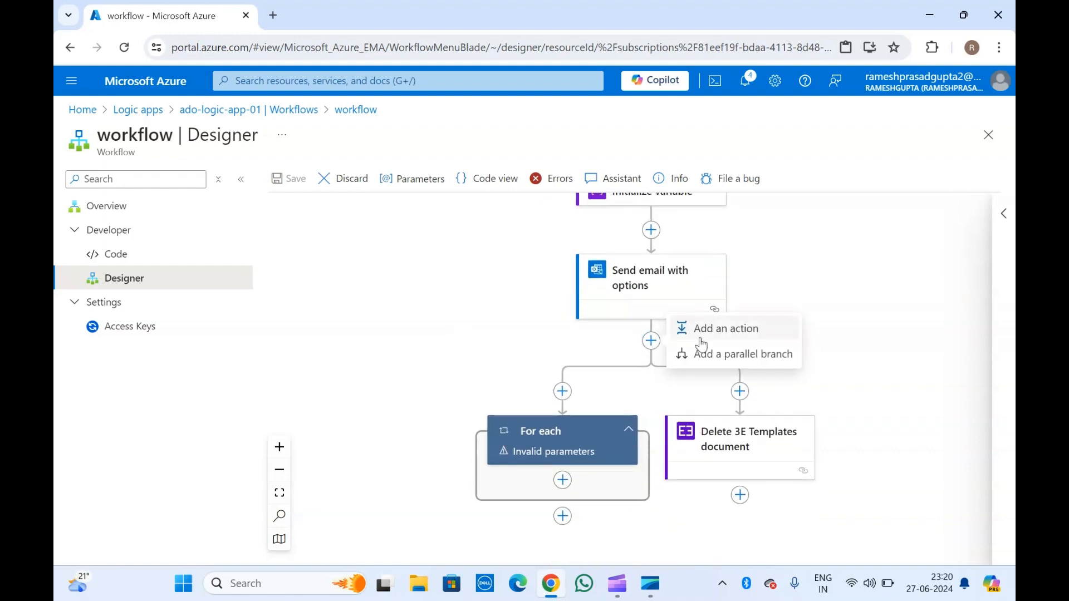
left_click(741, 328)
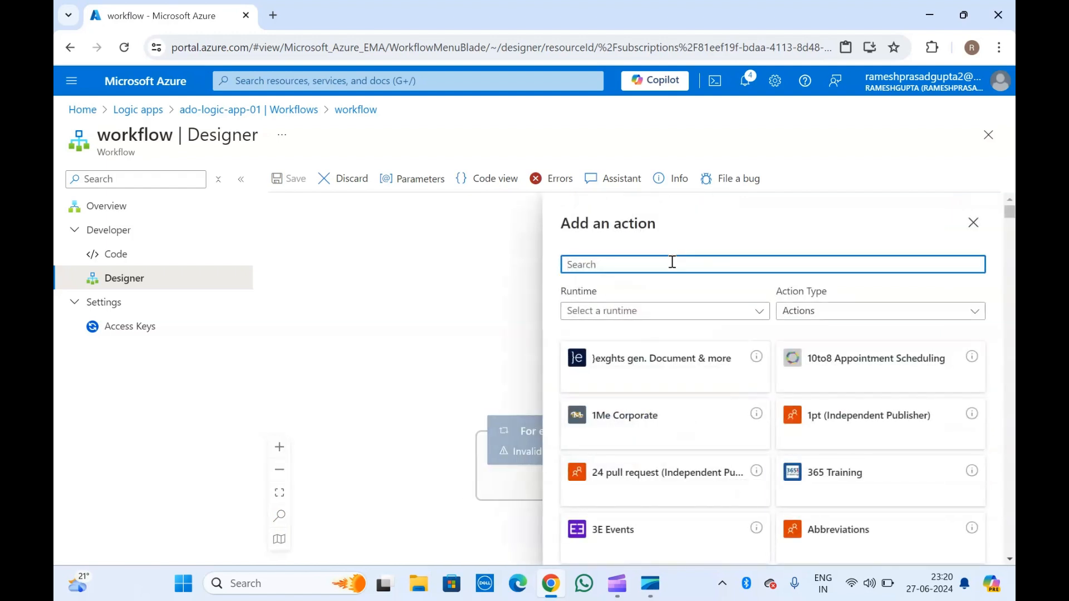
type("azure devosp")
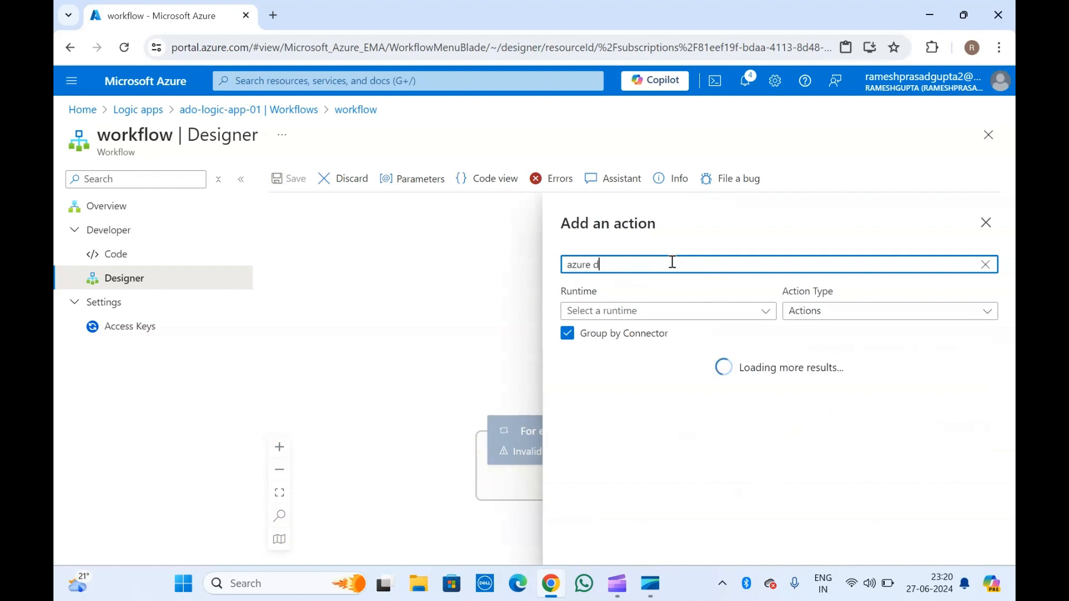
key("BackSpace")
key("BackSpace")
scroll(628, 477, "down", 2)
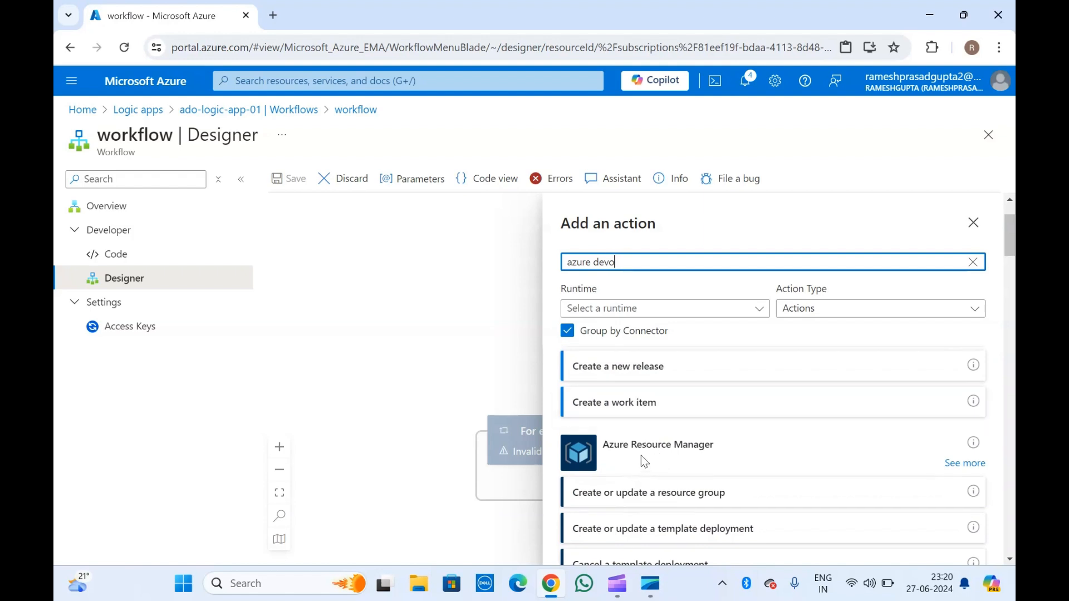
scroll(646, 488, "down", 2)
scroll(647, 490, "up", 1)
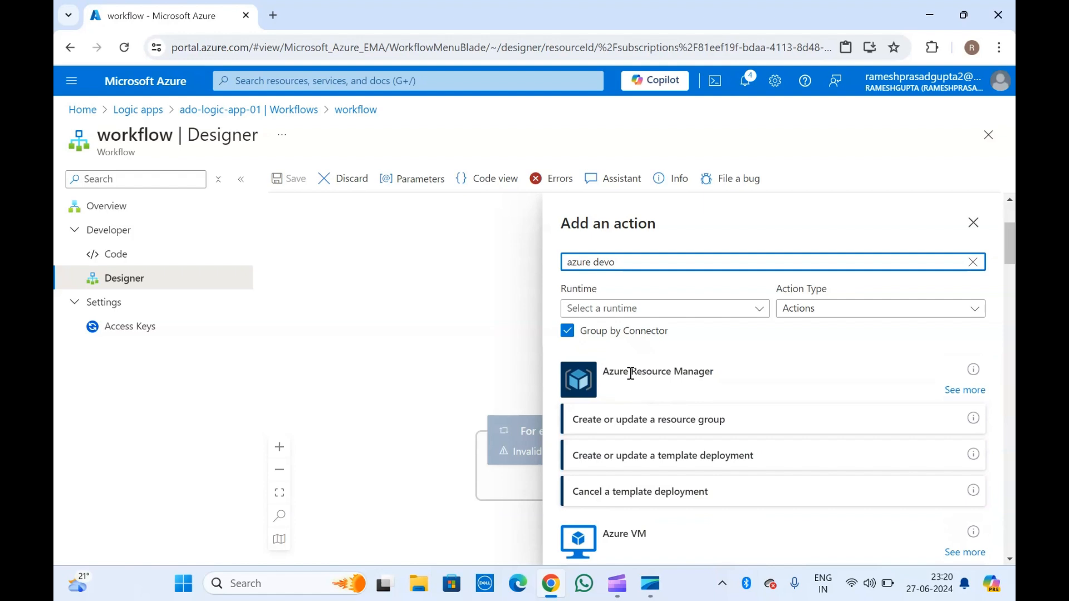
left_click(658, 422)
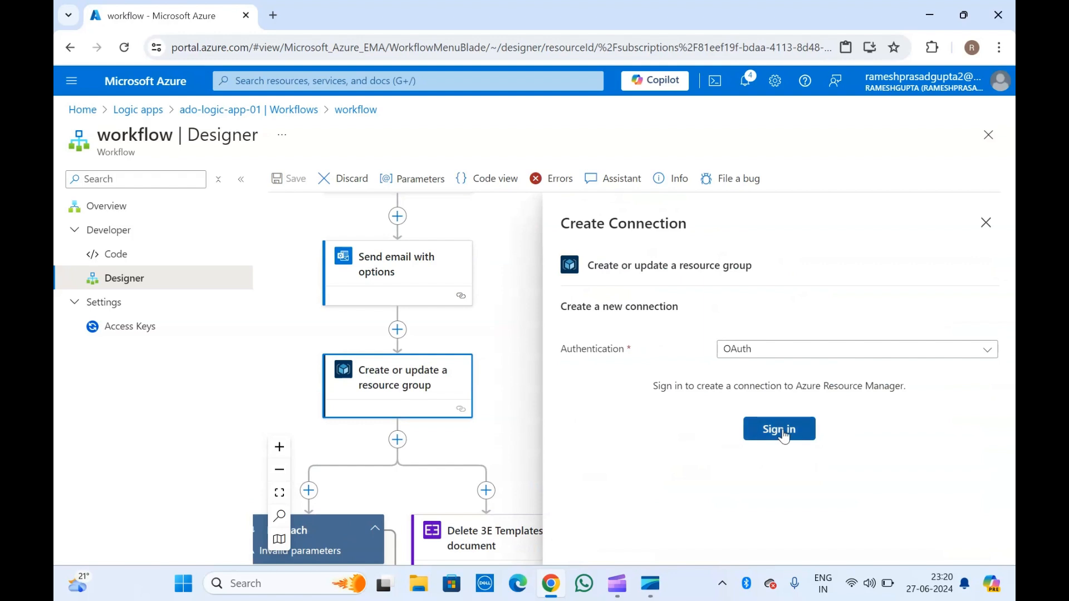
Close the Azure Resource Manager connection pane, reopen the resource group card, then close it again without signing in.
left_click(986, 223)
scroll(412, 390, "down", 3)
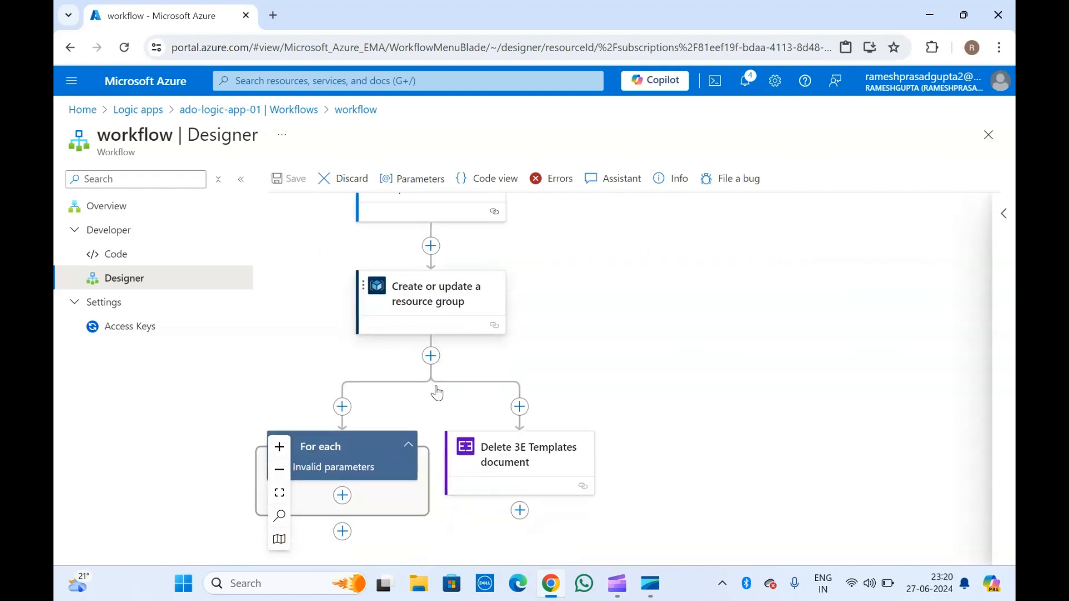
left_click(451, 234)
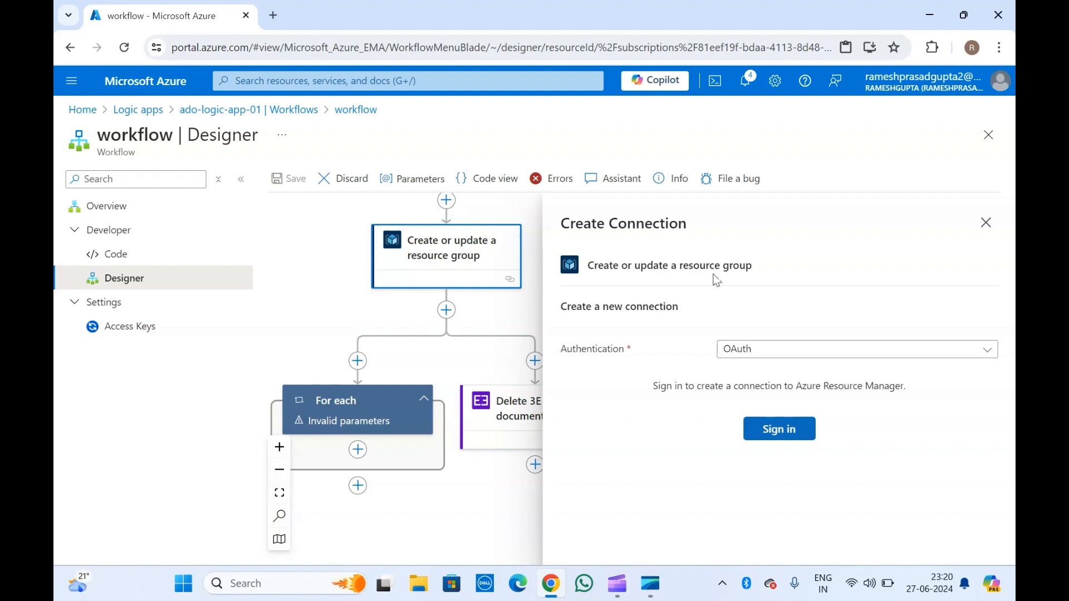
left_click(437, 251)
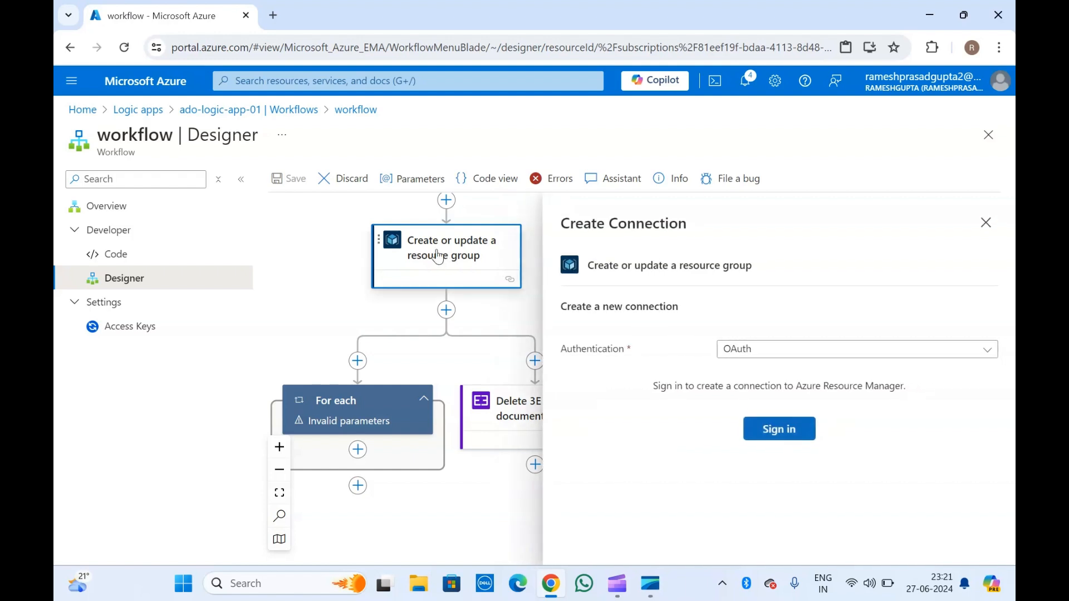
left_click(986, 222)
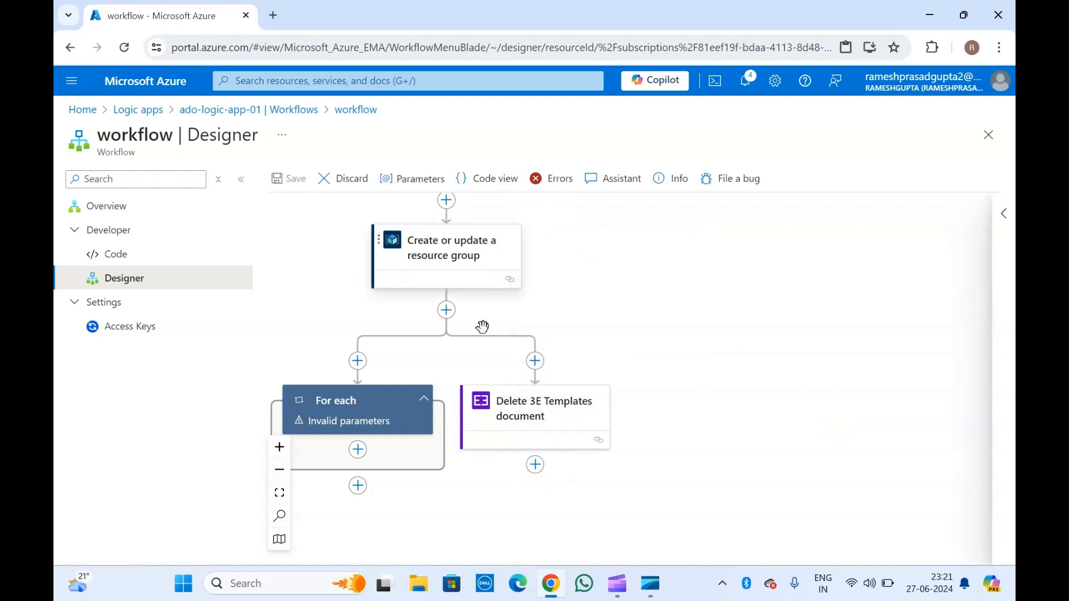
scroll(485, 330, "up", 3)
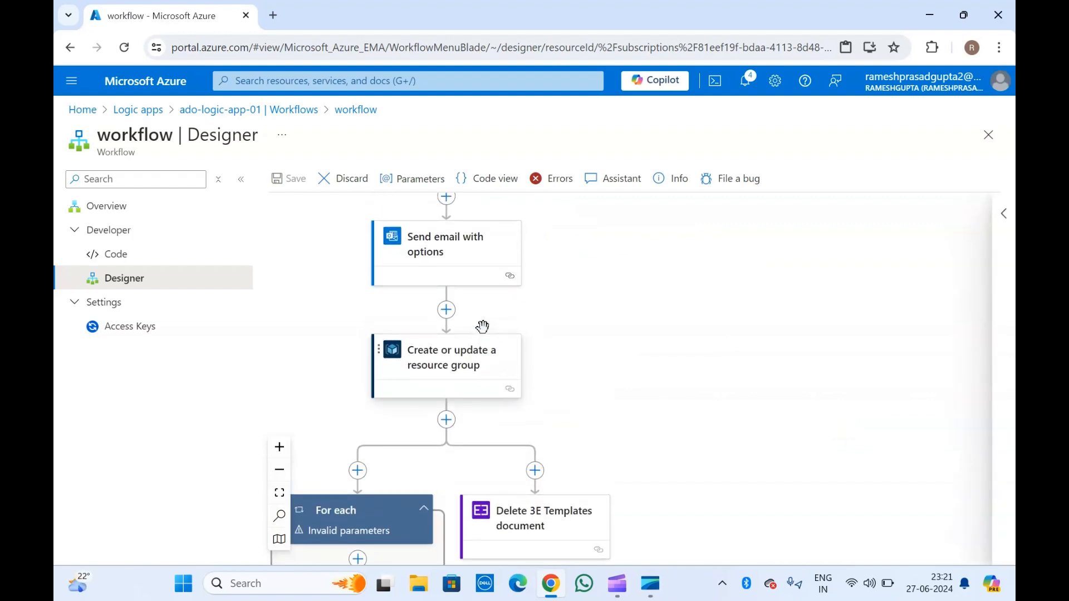
scroll(483, 328, "up", 3)
scroll(482, 327, "down", 1)
scroll(482, 327, "left", 1)
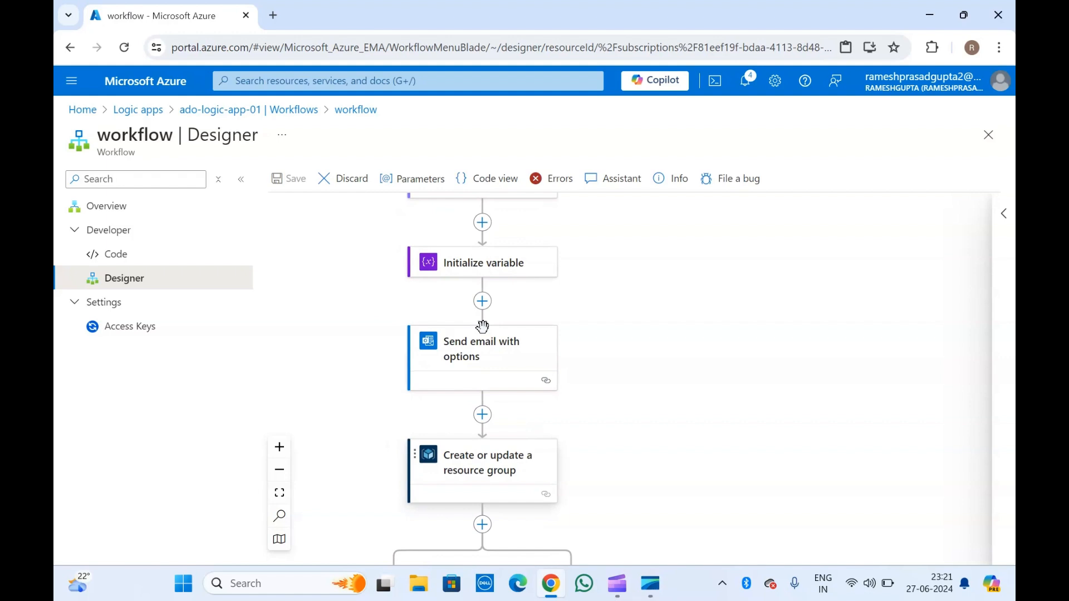
scroll(482, 323, "up", 5)
scroll(360, 281, "up", 5)
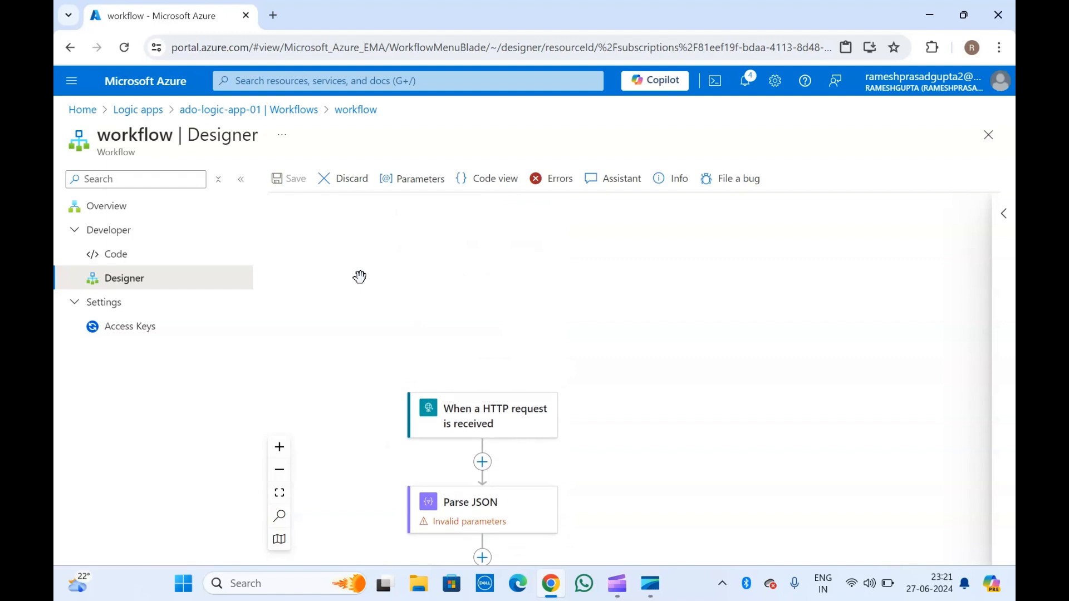
scroll(367, 435, "down", 5)
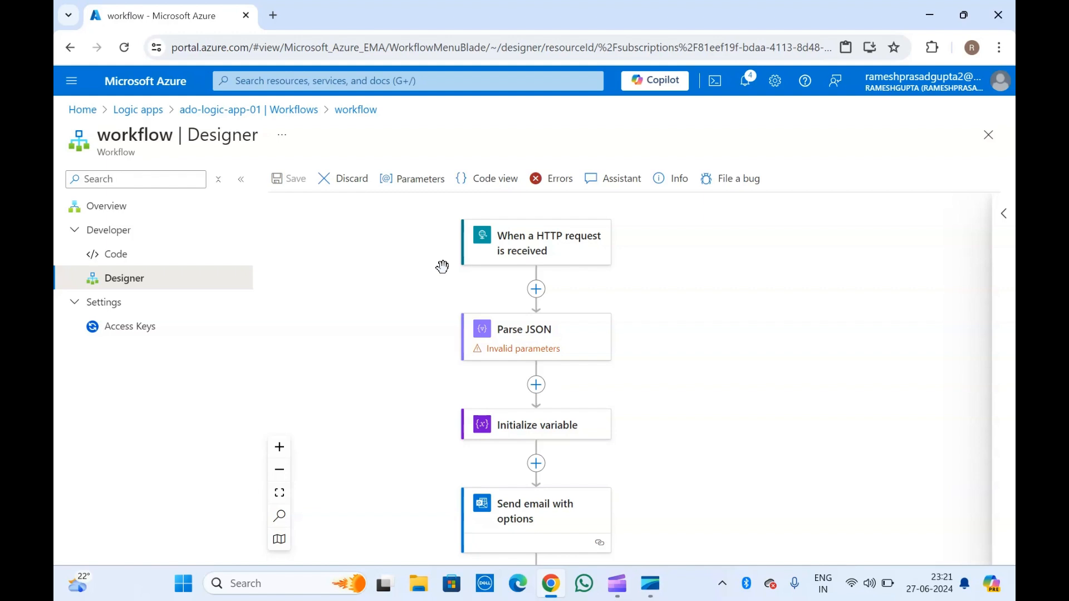
scroll(440, 422, "down", 9)
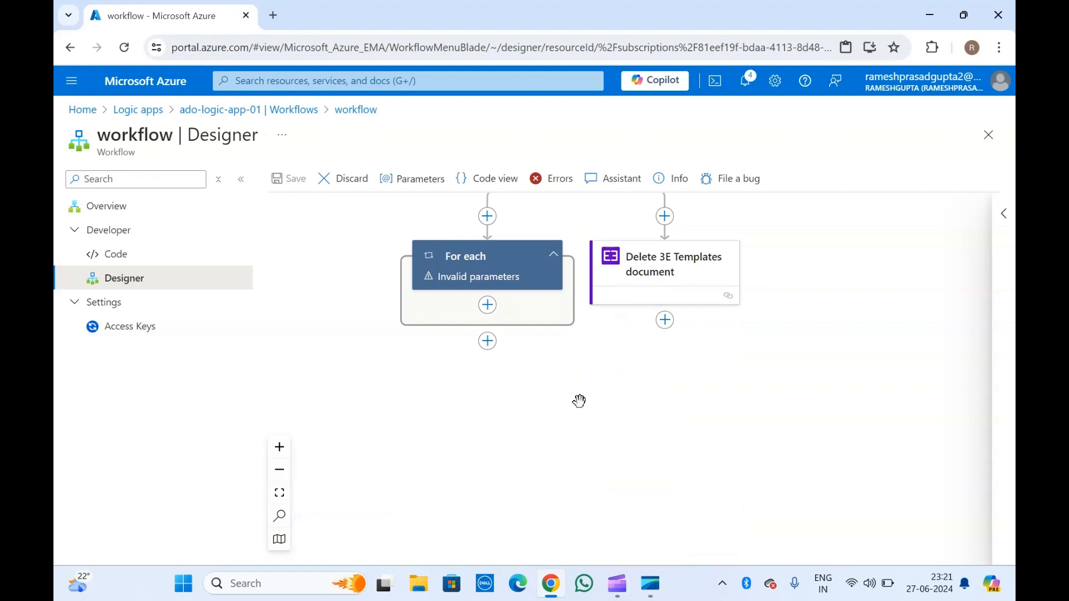
scroll(579, 401, "up", 10)
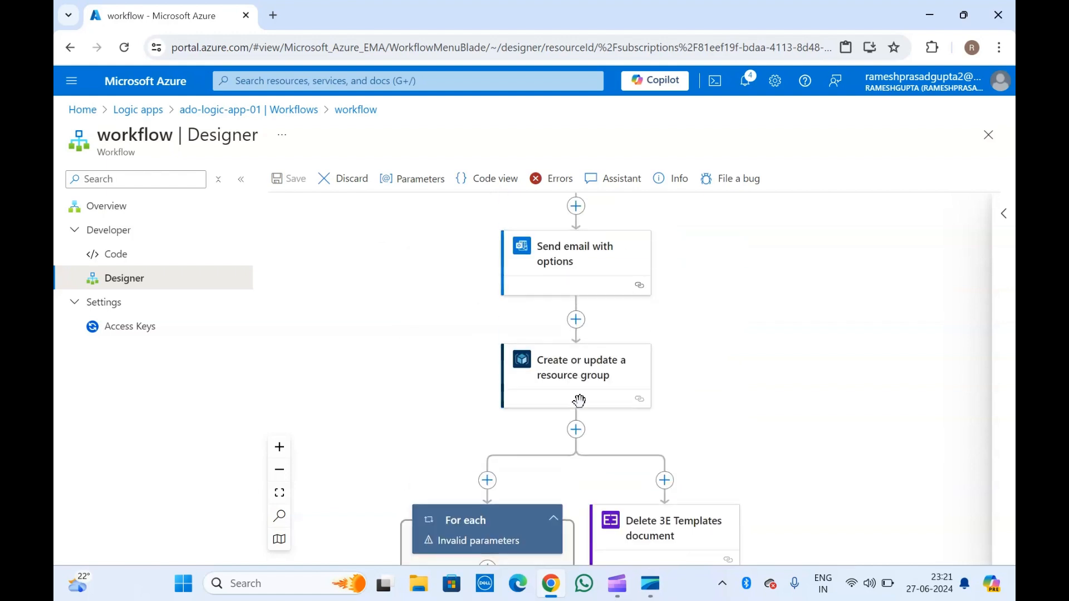